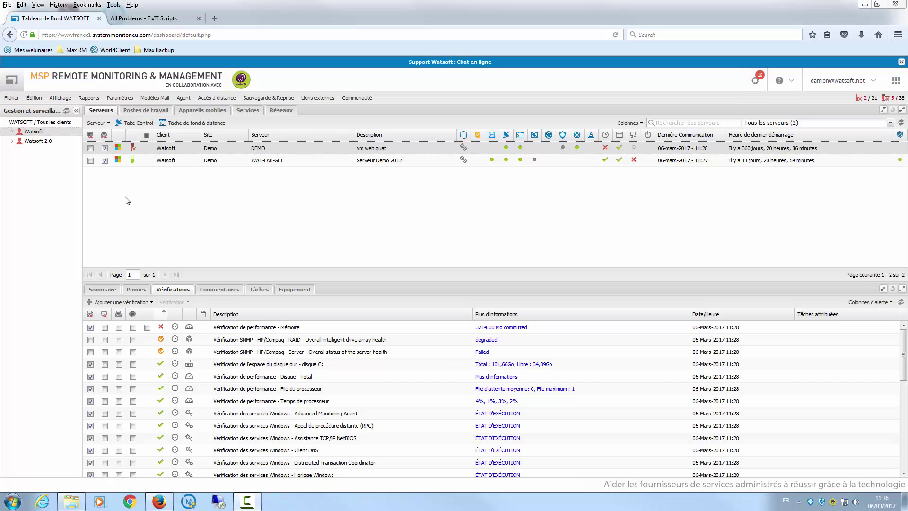
# Step: Start adding a new client and name it Démo
pyautogui.click(12, 98)
pyautogui.click(18, 113)
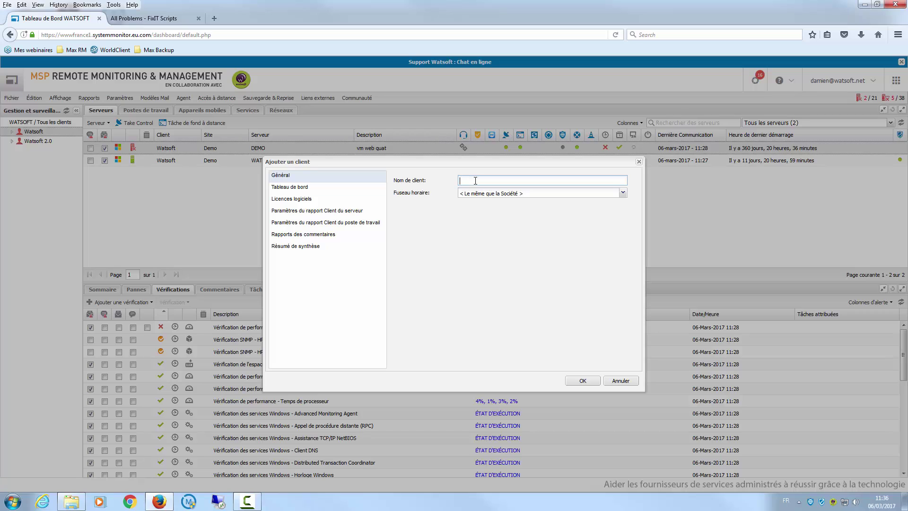
pyautogui.write('Démo')
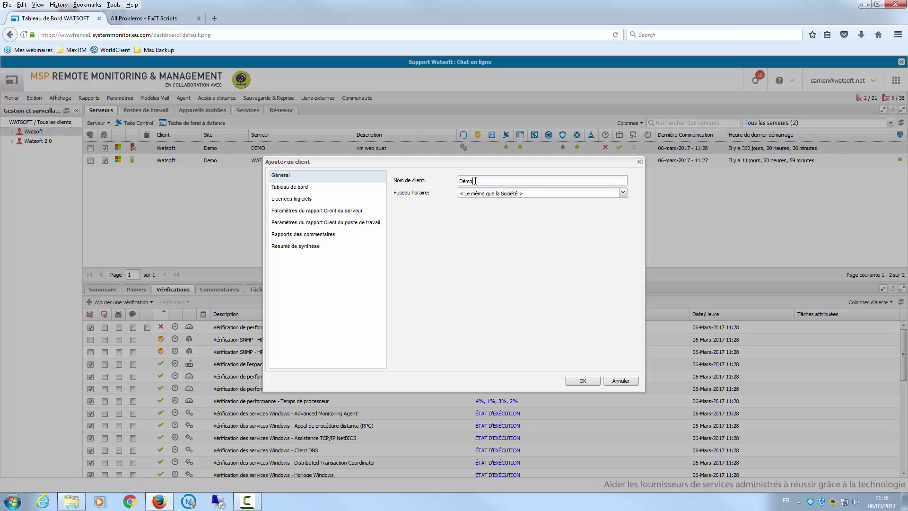
# Step: Examine the new client's read-only dashboard access, software licence, server and workstation report, comment report and executive summary settings
pyautogui.click(303, 190)
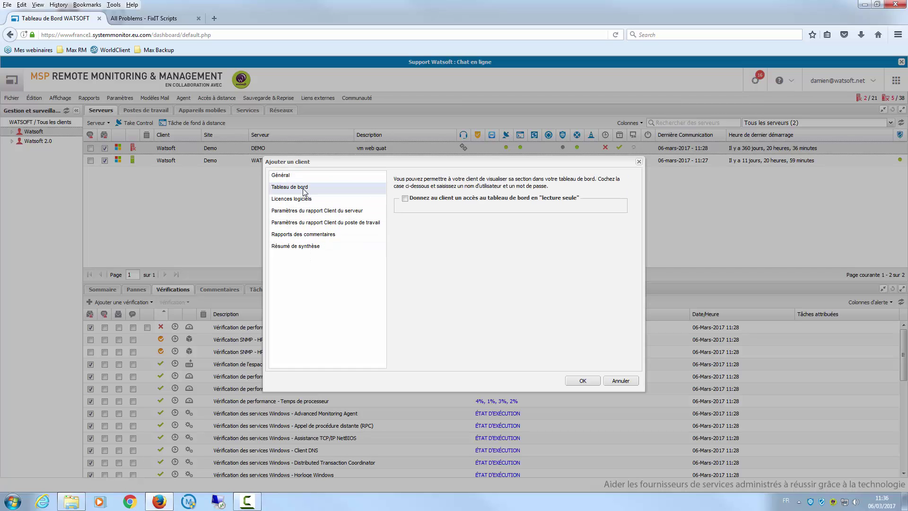
pyautogui.click(405, 198)
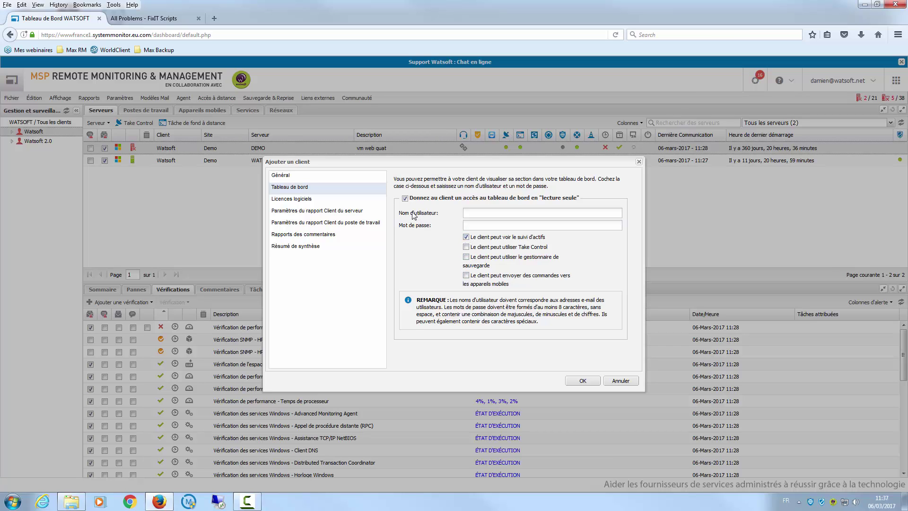
pyautogui.click(405, 199)
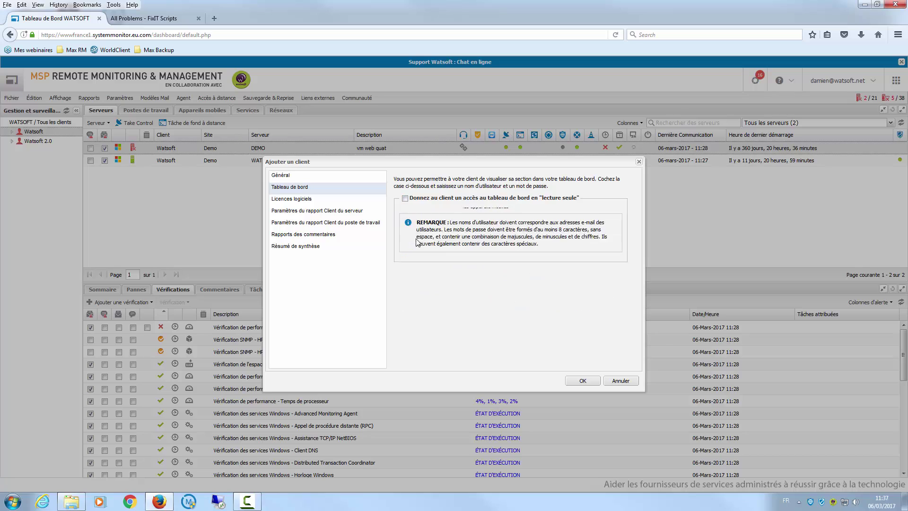
pyautogui.click(318, 202)
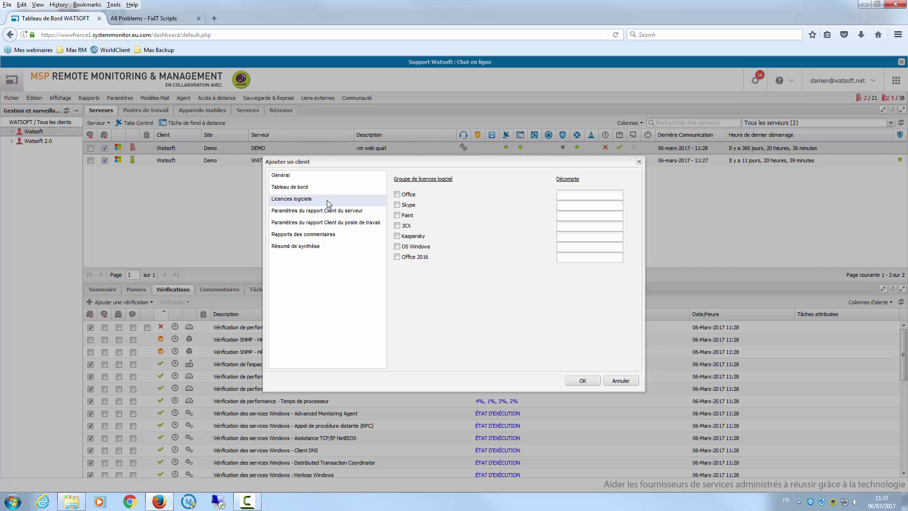
pyautogui.click(330, 212)
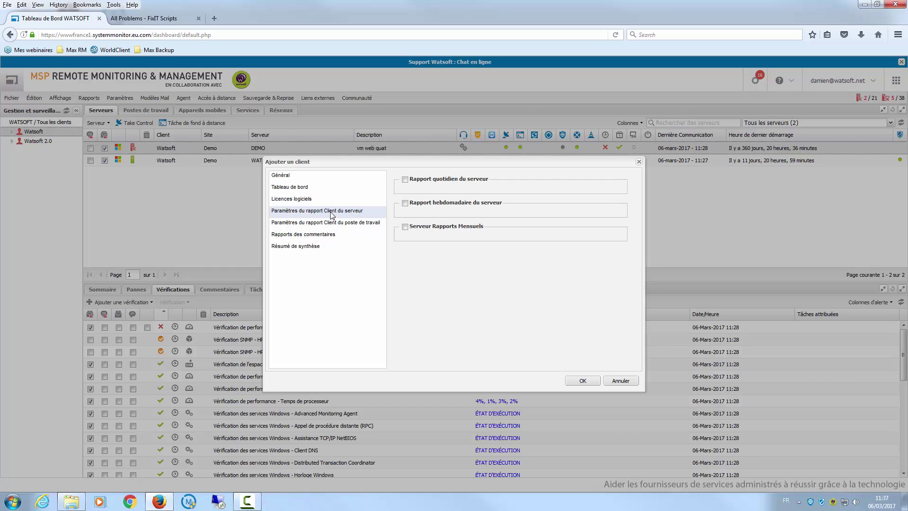
pyautogui.click(332, 224)
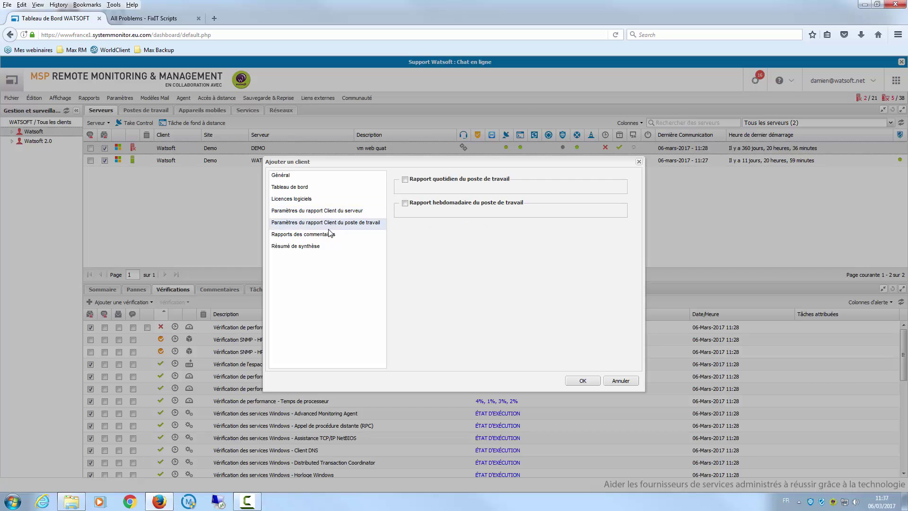
pyautogui.click(328, 234)
pyautogui.click(320, 247)
pyautogui.click(321, 212)
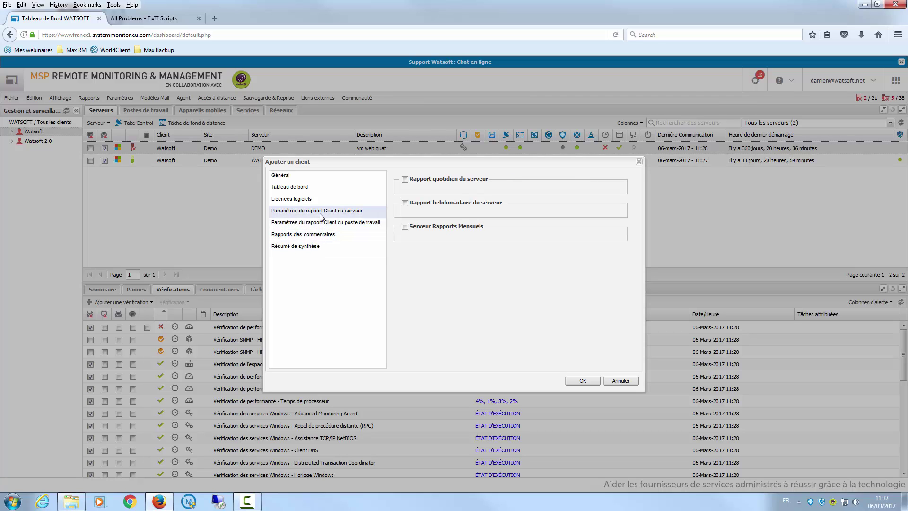
pyautogui.click(340, 224)
pyautogui.click(321, 249)
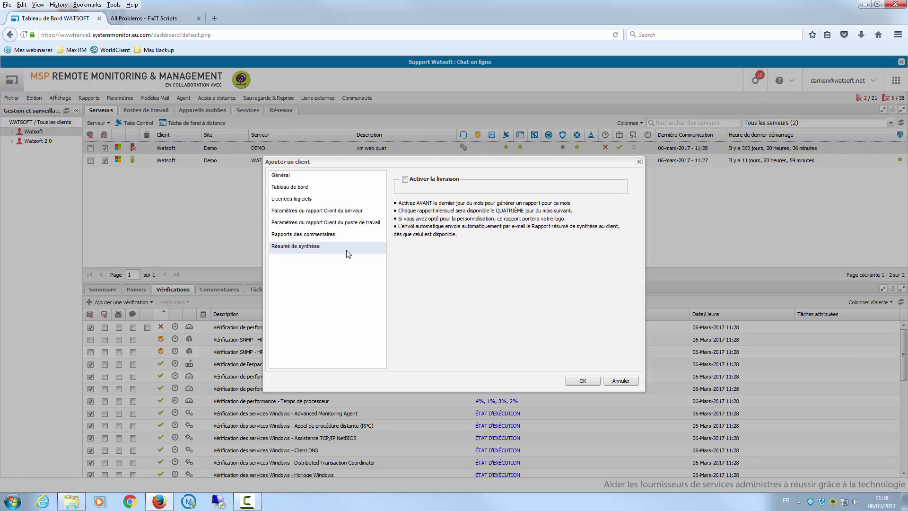
# Step: Return to the general settings and save the Démo client
pyautogui.click(304, 176)
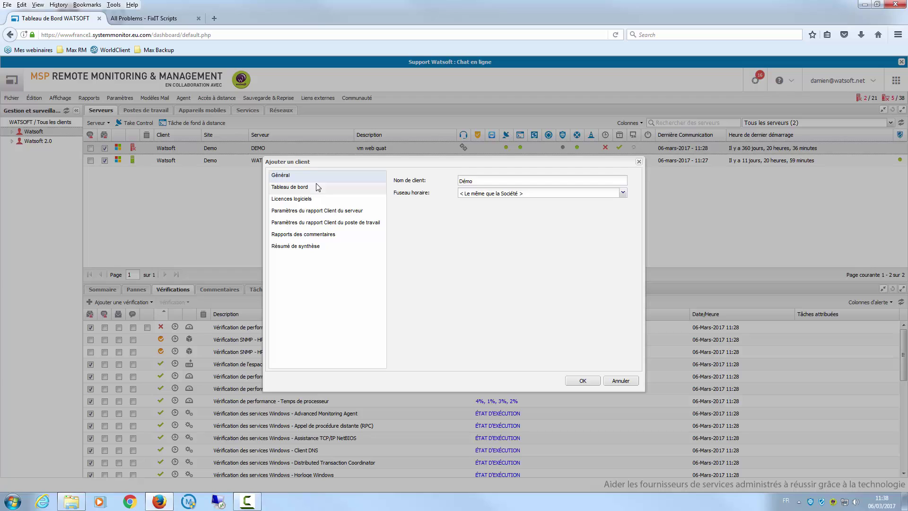
pyautogui.click(581, 382)
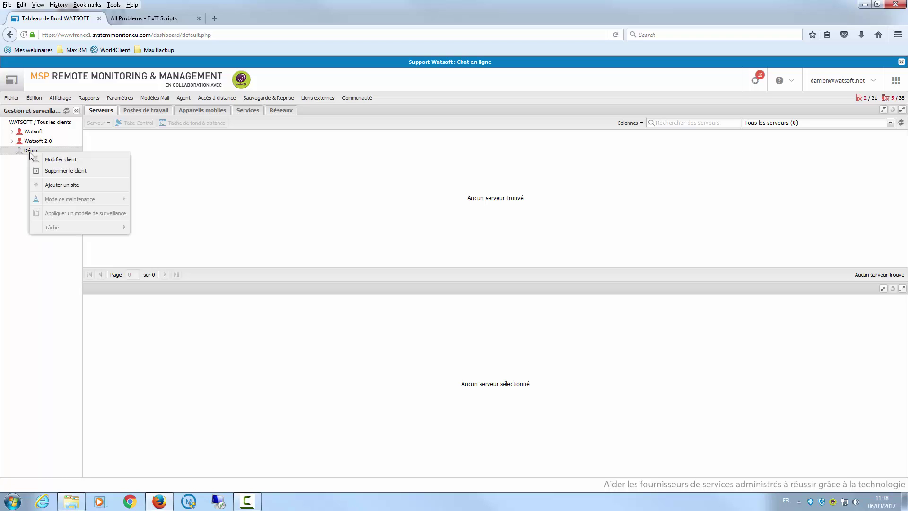
# Step: Add a site named Bordeaux to the Démo client, checking its overdue data verification settings before saving
pyautogui.rightClick(29, 153)
pyautogui.click(67, 185)
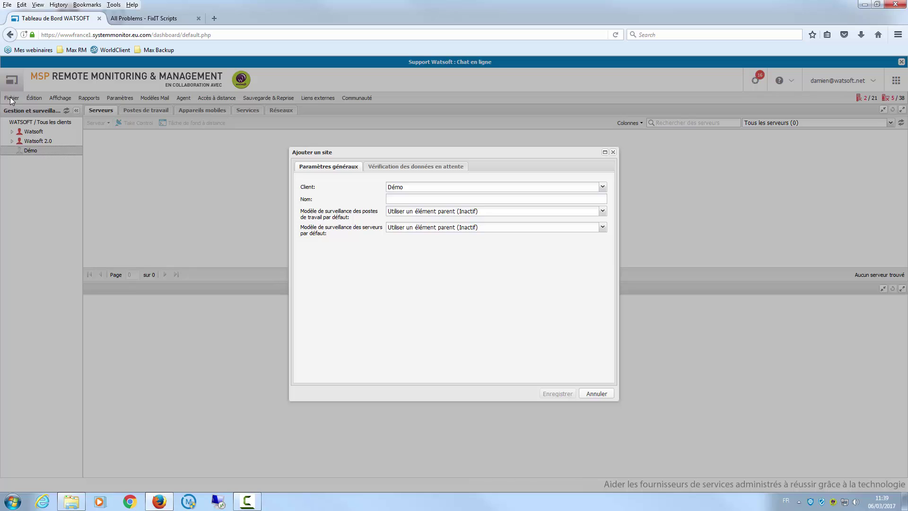
pyautogui.click(428, 199)
pyautogui.write('Bordeaux')
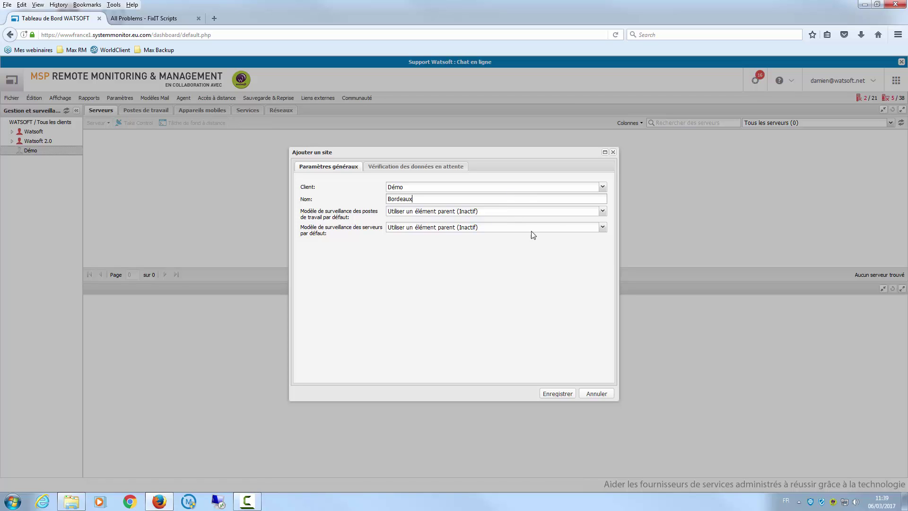
pyautogui.click(429, 166)
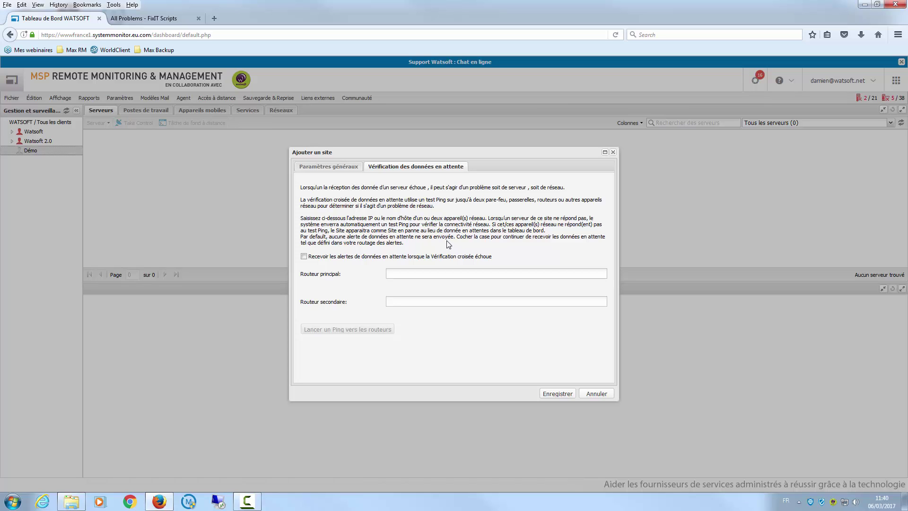
pyautogui.click(353, 167)
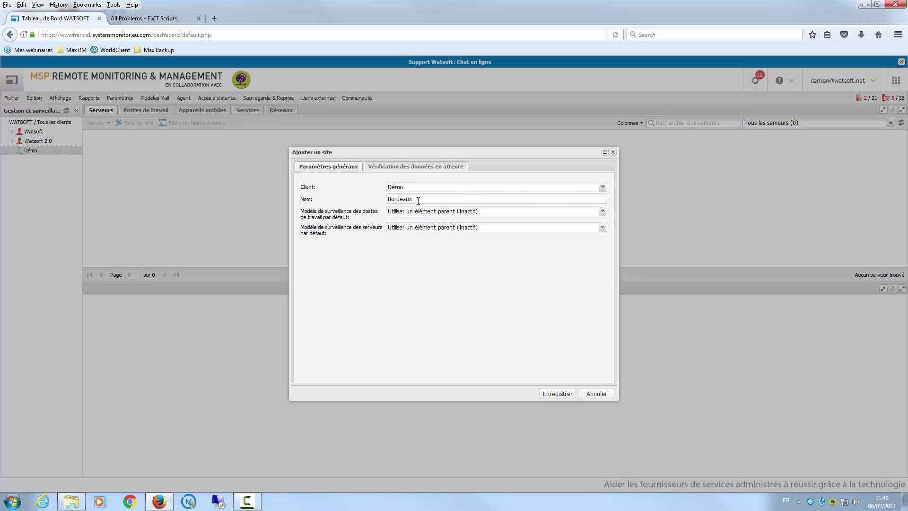
pyautogui.click(557, 394)
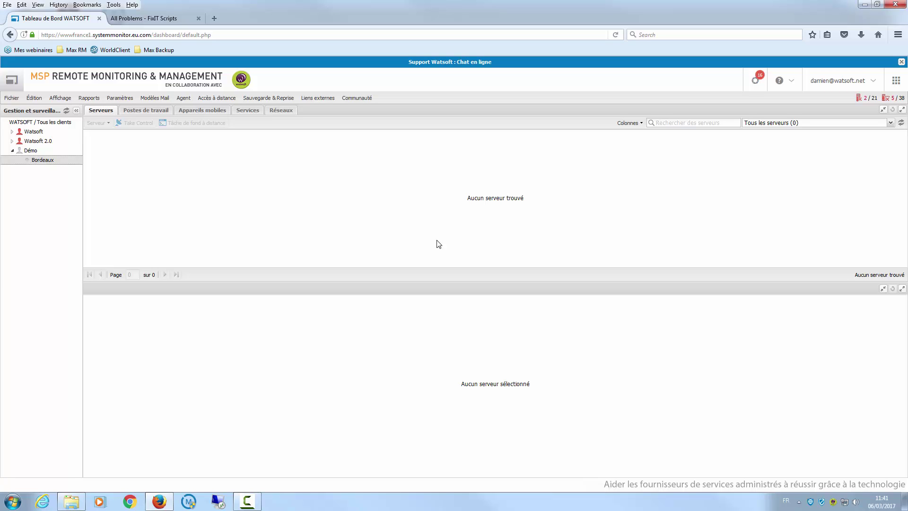
# Step: Open the site installation package wizard from the agent downloads and advance to its client and site settings
pyautogui.click(184, 100)
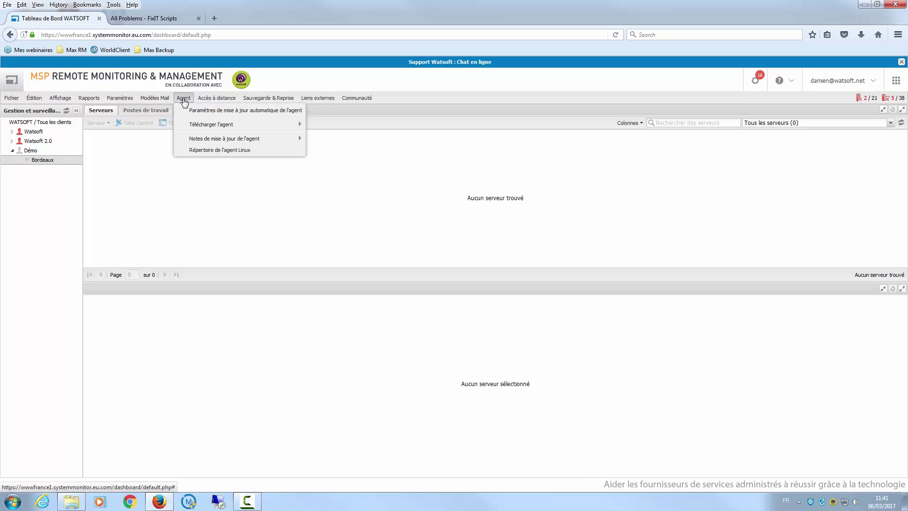
pyautogui.moveTo(194, 127)
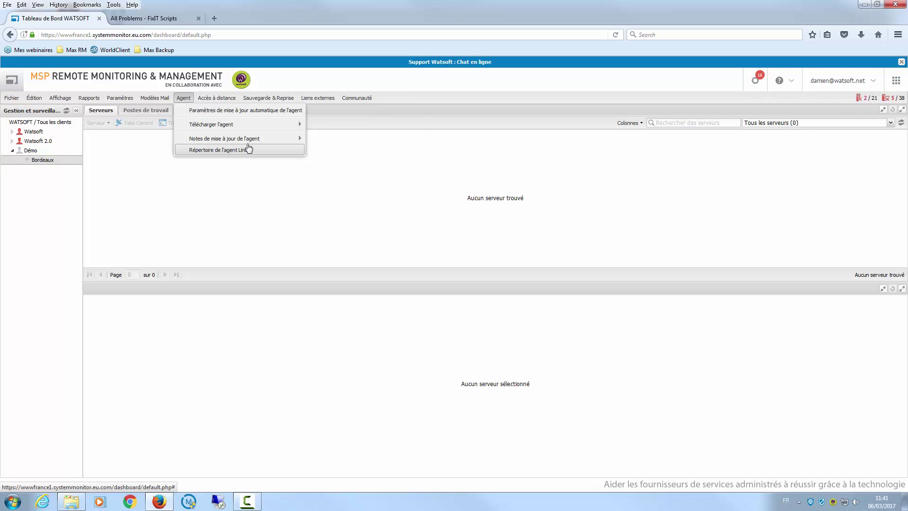
pyautogui.moveTo(281, 124)
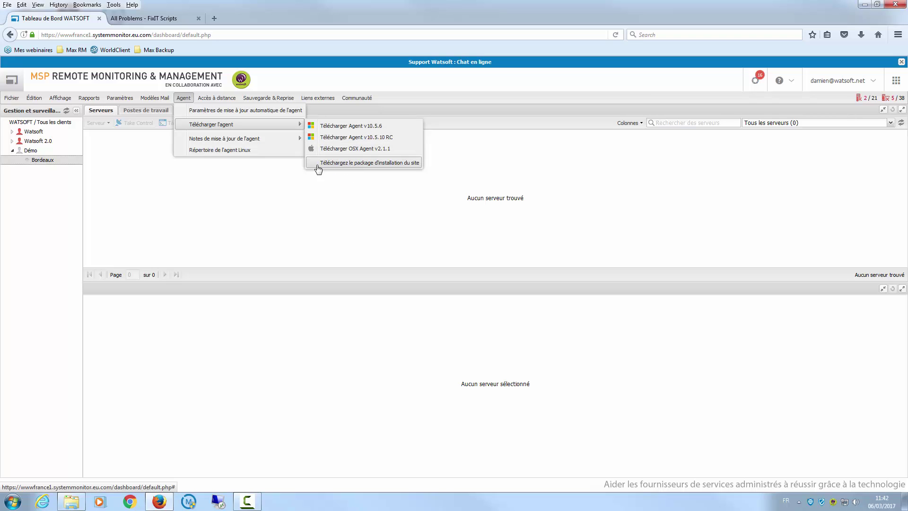
pyautogui.click(377, 165)
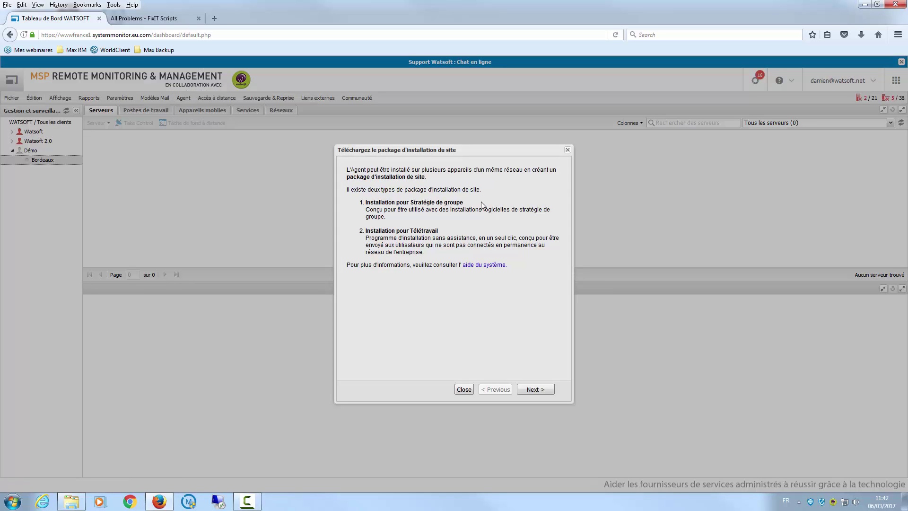
pyautogui.click(536, 390)
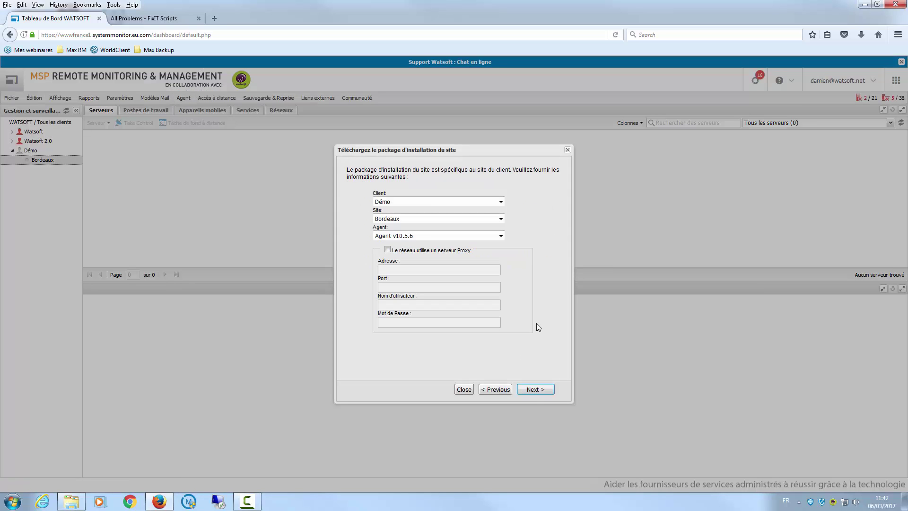
# Step: Review the package options for Démo, Bordeaux and Agent v10.5.6, view the installer types and close the wizard
pyautogui.click(447, 203)
pyautogui.click(447, 203)
pyautogui.click(438, 219)
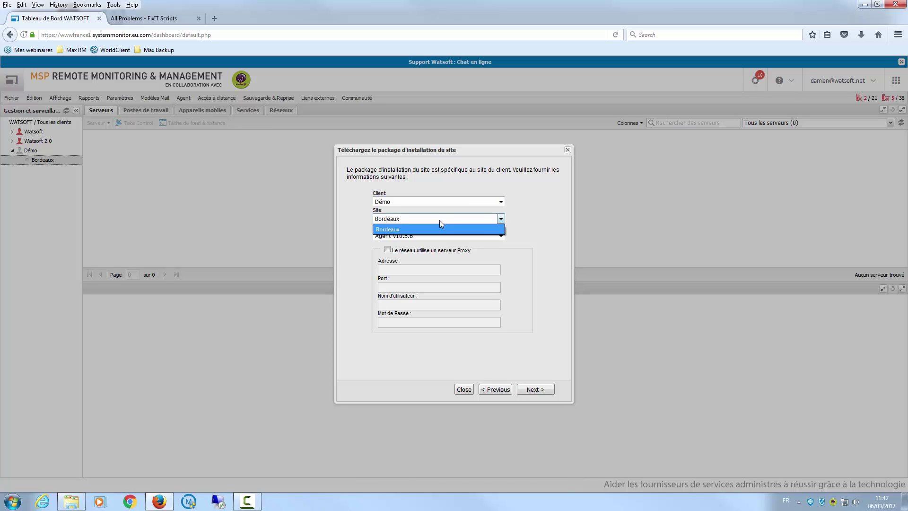
pyautogui.click(439, 220)
pyautogui.click(401, 236)
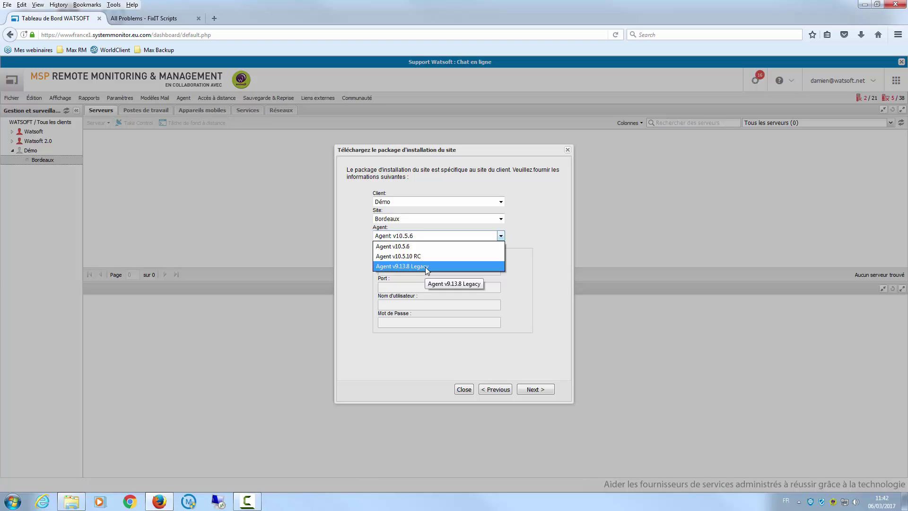
pyautogui.click(425, 246)
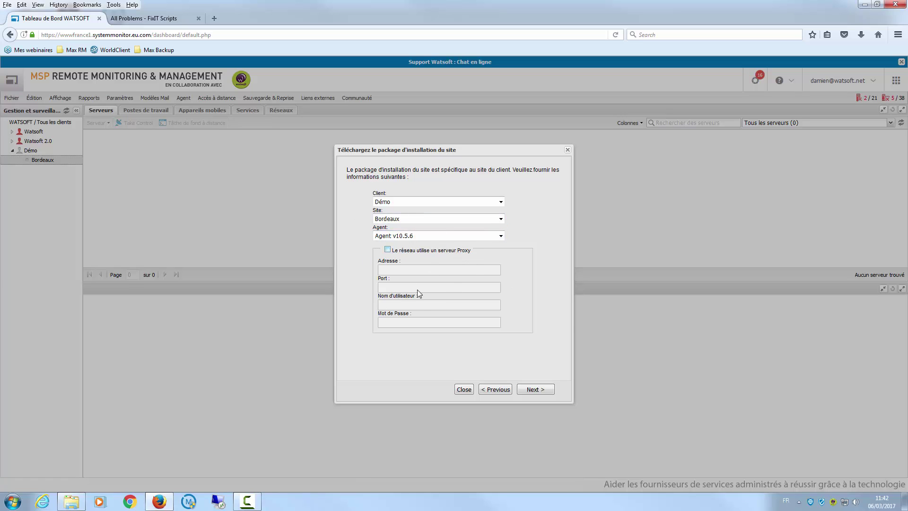
pyautogui.click(548, 392)
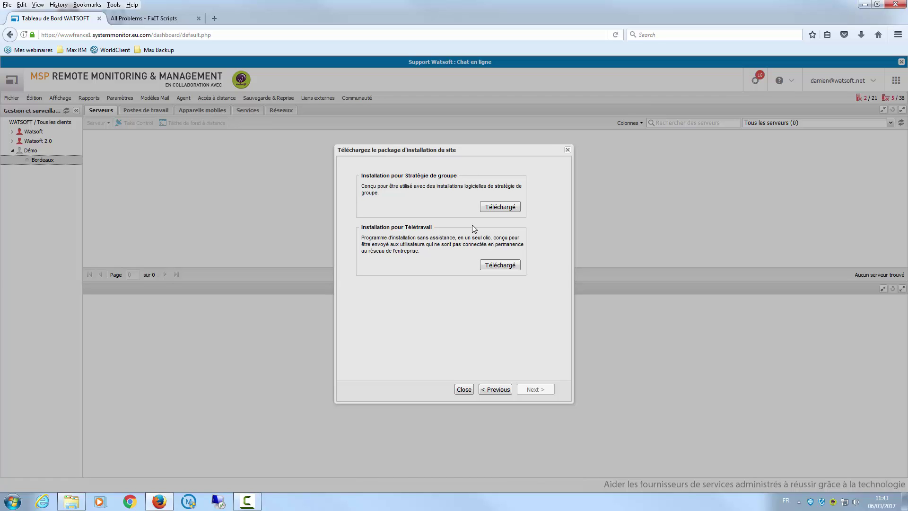
pyautogui.click(464, 389)
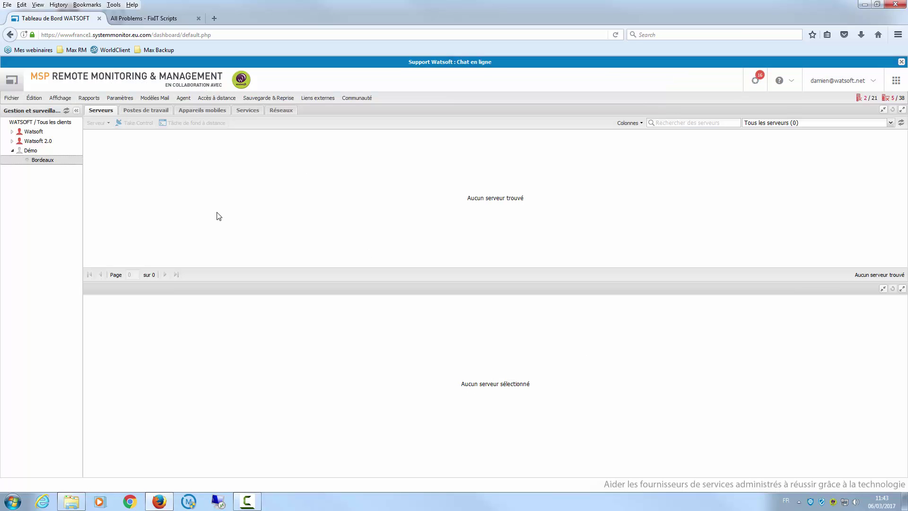
# Step: View the servers and workstations of all clients and check the filters available for the server list
pyautogui.click(59, 122)
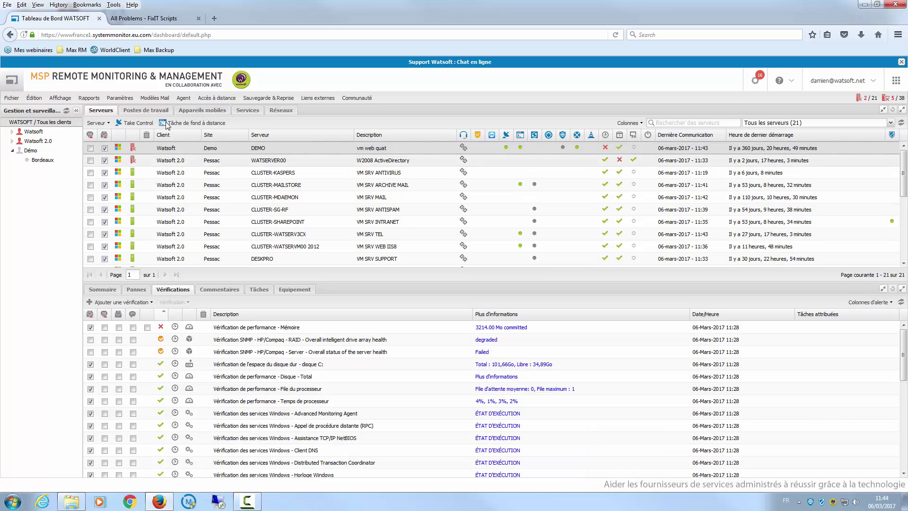
pyautogui.click(137, 112)
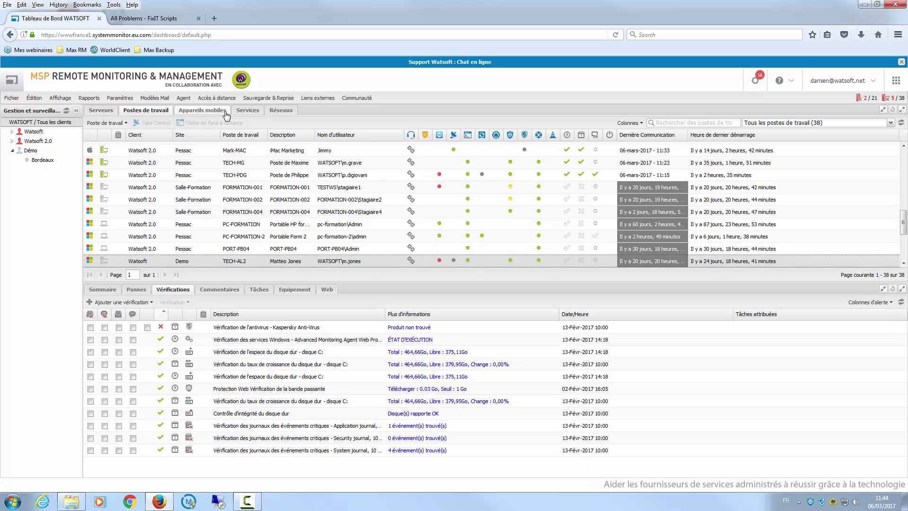
pyautogui.click(101, 110)
pyautogui.click(802, 123)
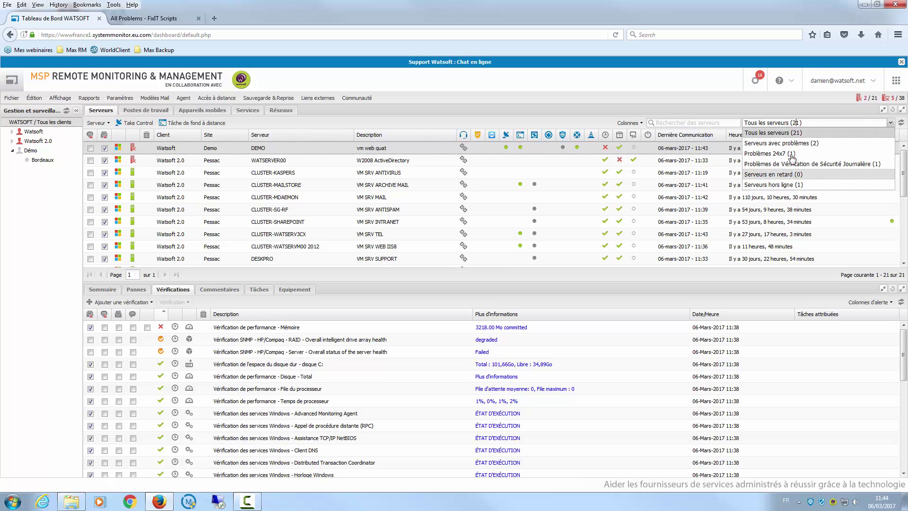
pyautogui.click(810, 123)
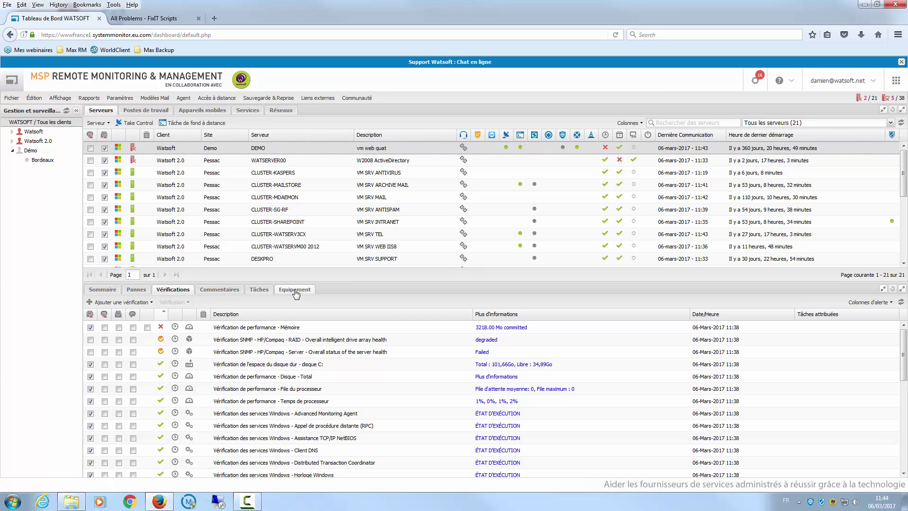
# Step: Examine the DEMO server's summary, including its operating system, agent version, agent functions and hardware details
pyautogui.click(105, 290)
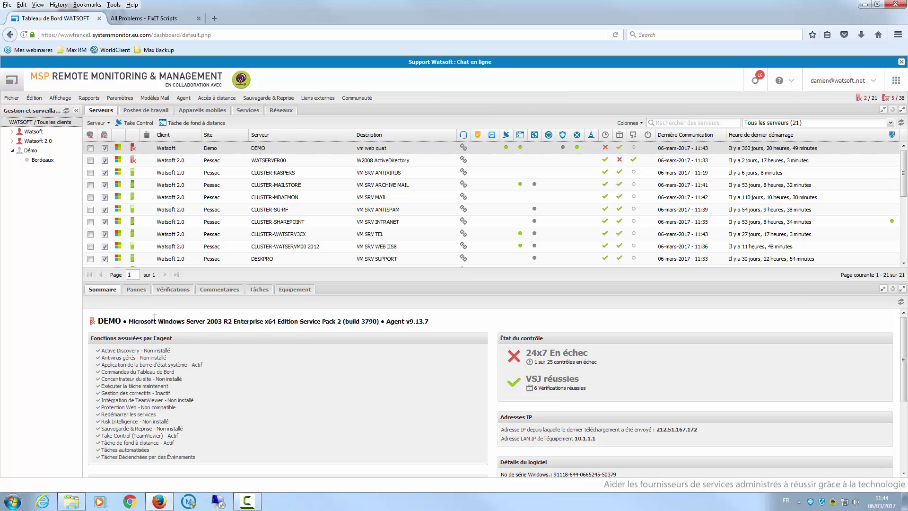
pyautogui.moveTo(136, 321); pyautogui.dragTo(237, 322)
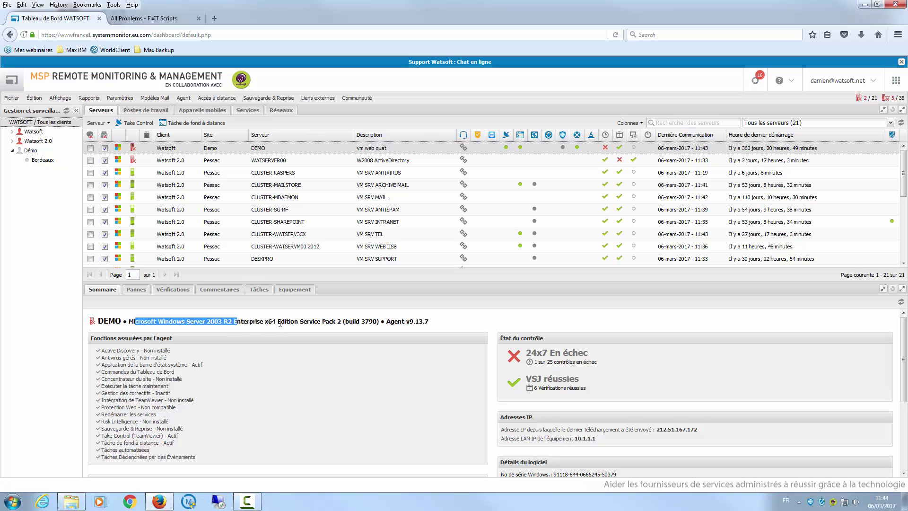
pyautogui.moveTo(394, 321); pyautogui.dragTo(422, 323)
pyautogui.click(164, 376)
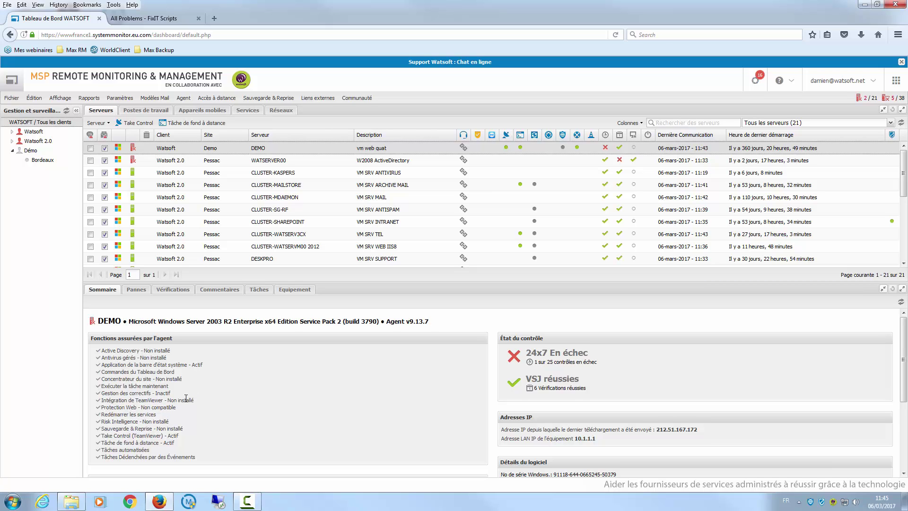
pyautogui.scroll(-2, 170, 402)
pyautogui.scroll(2, 189, 385)
pyautogui.scroll(-3, 191, 384)
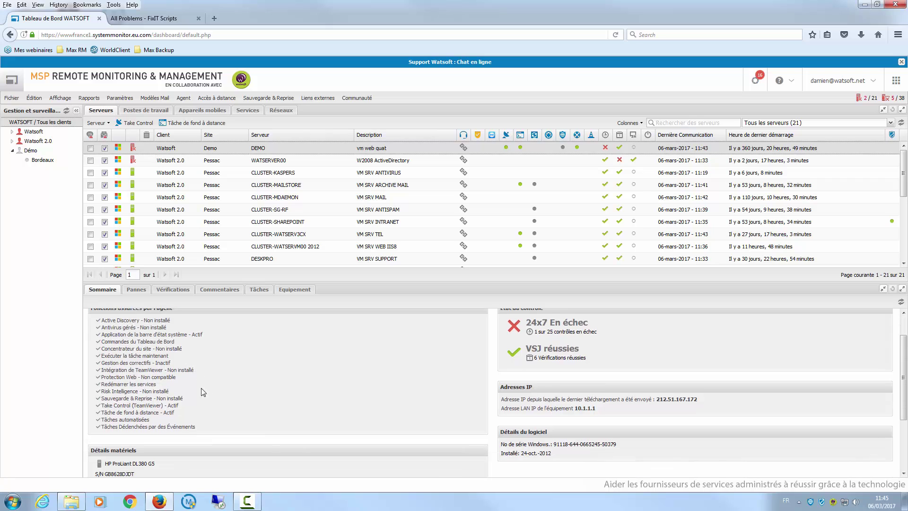
# Step: Review the DEMO server's agent functions against its check status, IP addresses, software and hardware details
pyautogui.scroll(3, 198, 385)
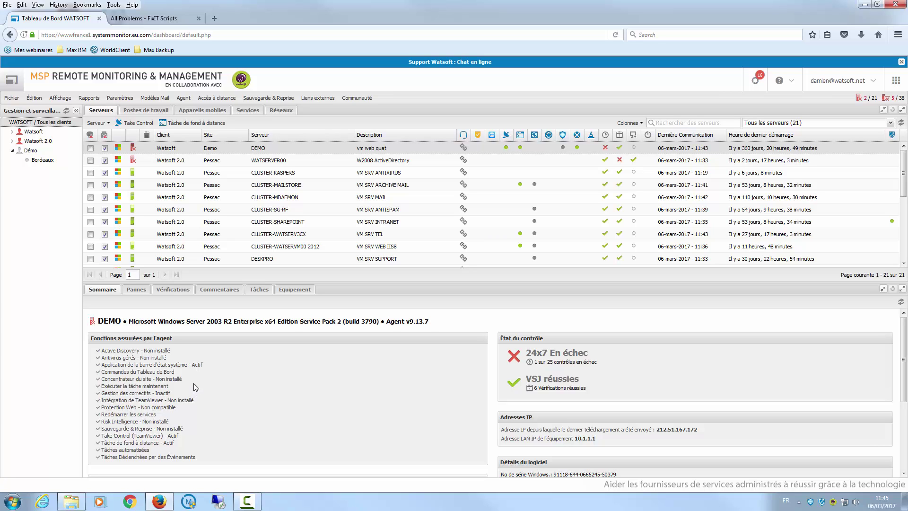
pyautogui.scroll(-4, 213, 383)
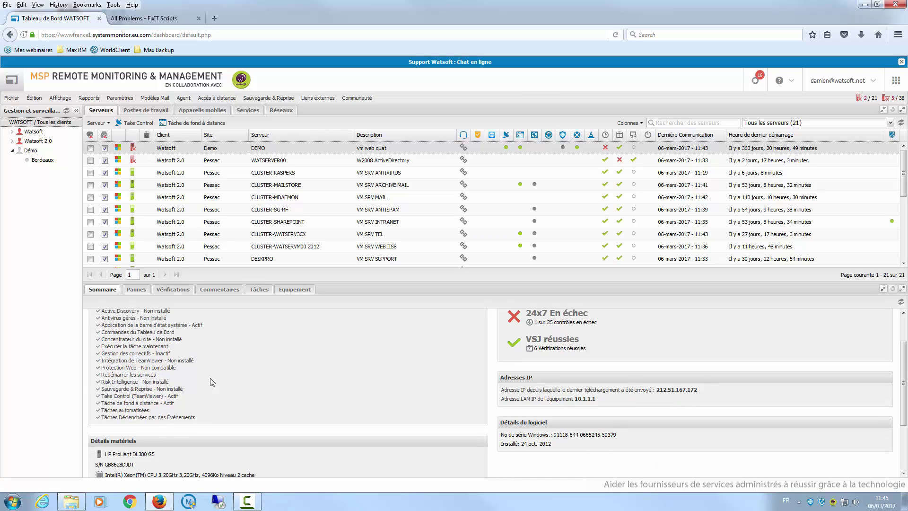
pyautogui.scroll(-1, 130, 378)
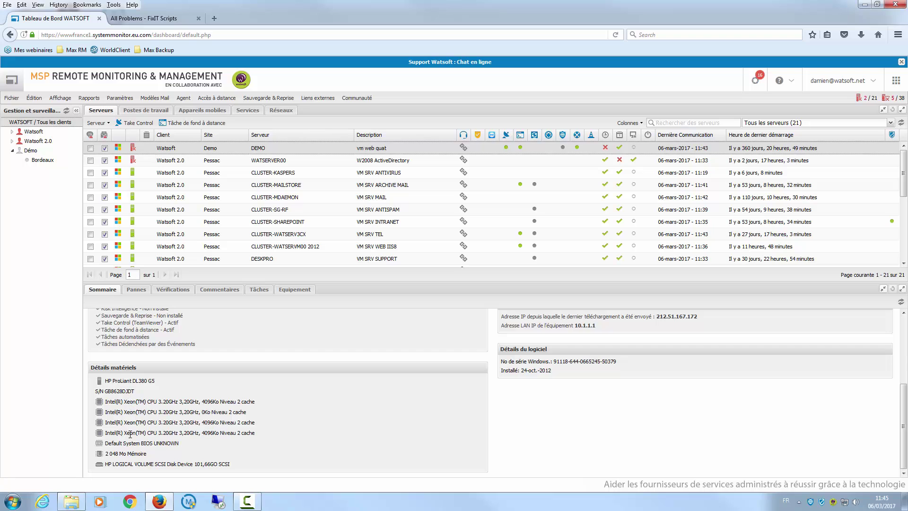
pyautogui.scroll(5, 182, 422)
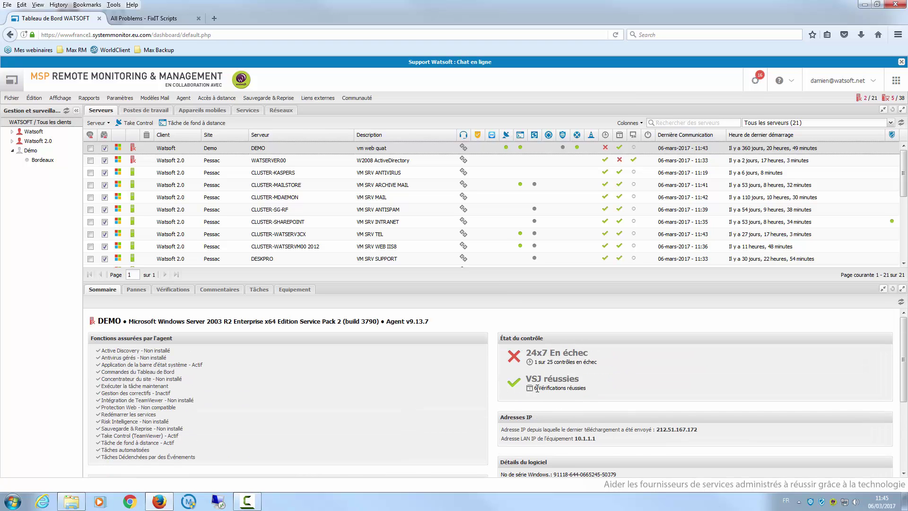
pyautogui.scroll(-2, 479, 378)
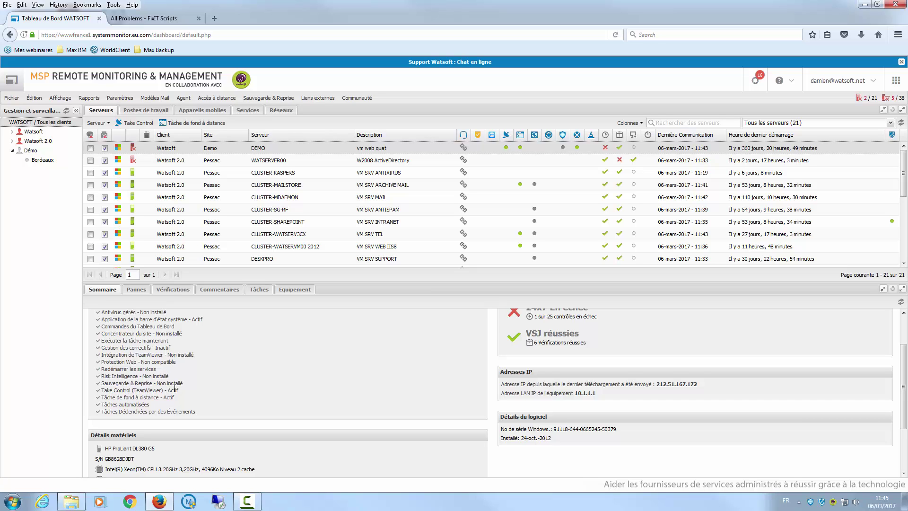
# Step: Open the asset tracking inventory and check which clients can be selected, keeping Watsoft
pyautogui.click(59, 101)
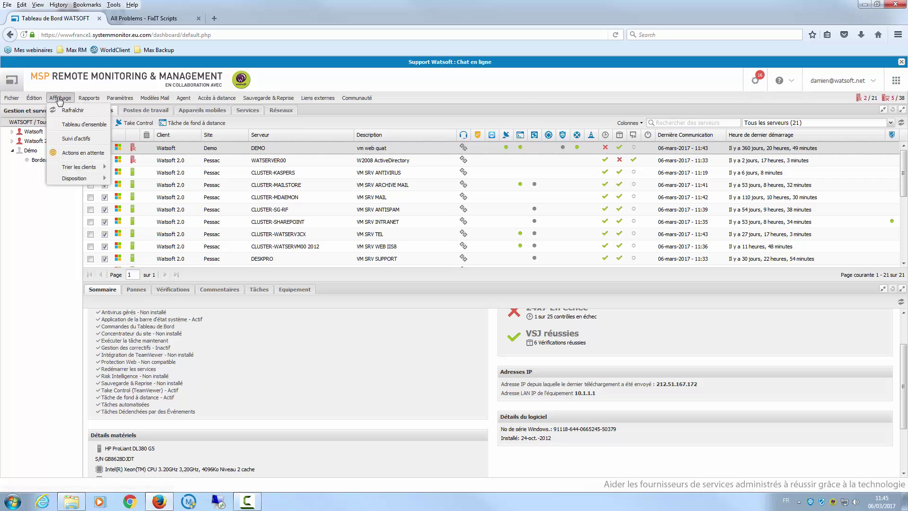
pyautogui.click(89, 140)
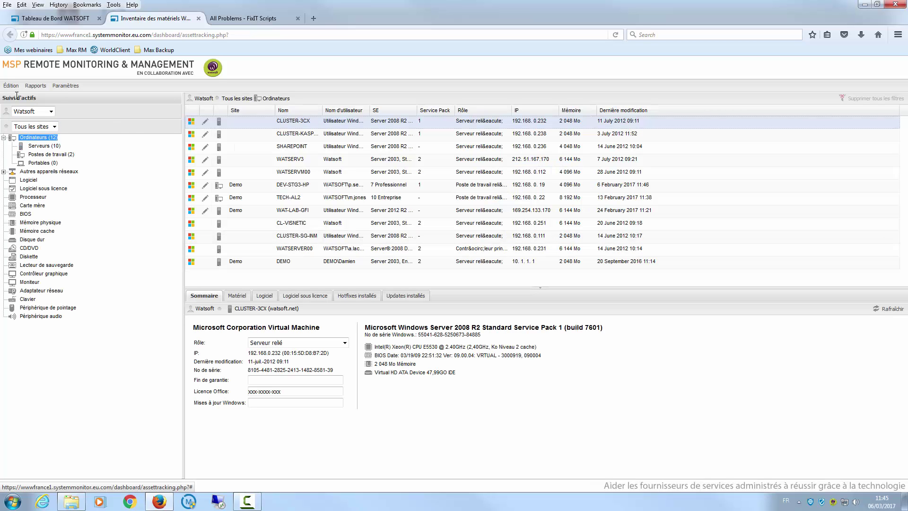
pyautogui.click(51, 111)
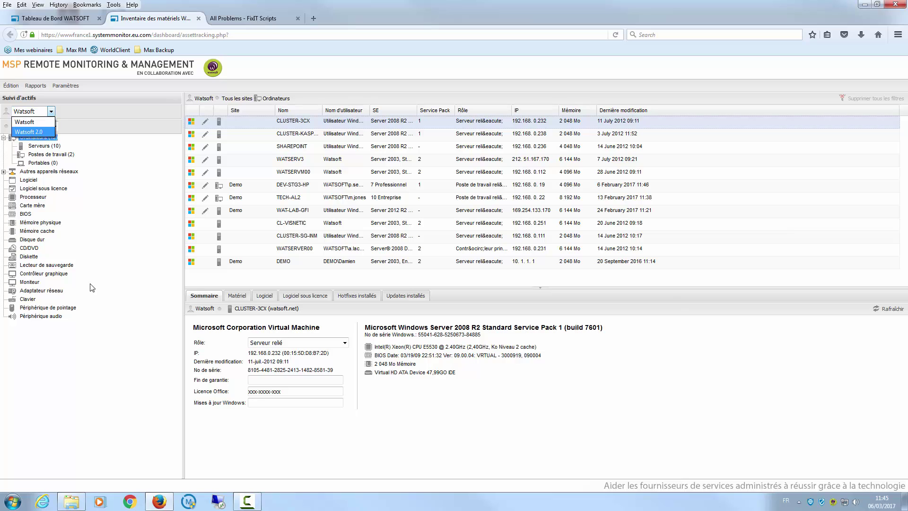
pyautogui.click(95, 324)
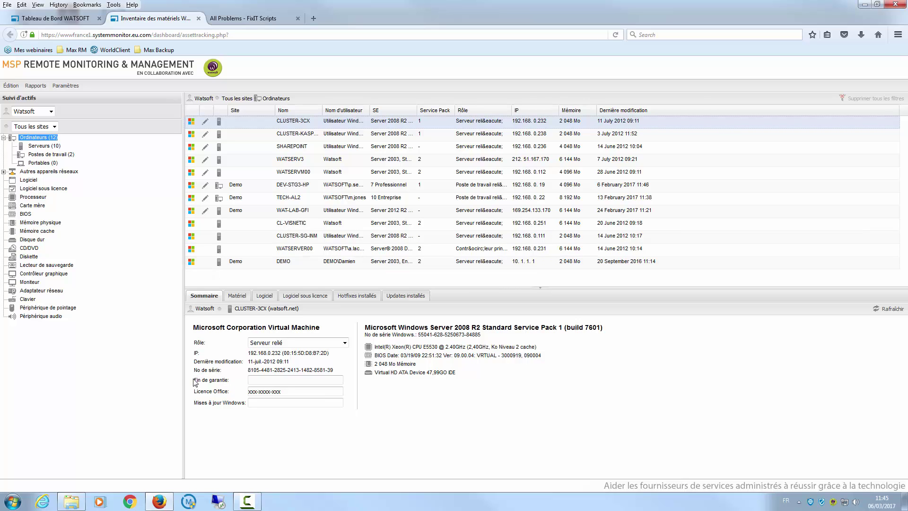
# Step: Examine the warranty end and Office licence fields in the CLUSTER-3CX asset summary
pyautogui.moveTo(194, 379); pyautogui.dragTo(231, 381)
pyautogui.click(198, 393)
pyautogui.click(266, 381)
pyautogui.moveTo(208, 394); pyautogui.dragTo(230, 391)
pyautogui.click(202, 390)
pyautogui.click(229, 391)
# Step: Generate the client inventory report for Watsoft 2.0 and review its device, operating system and server sections
pyautogui.click(36, 86)
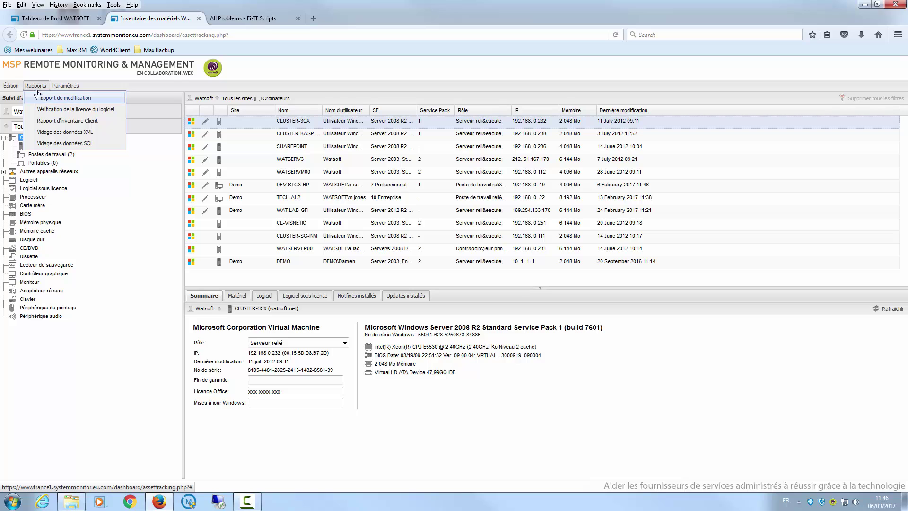
pyautogui.click(50, 121)
pyautogui.click(439, 235)
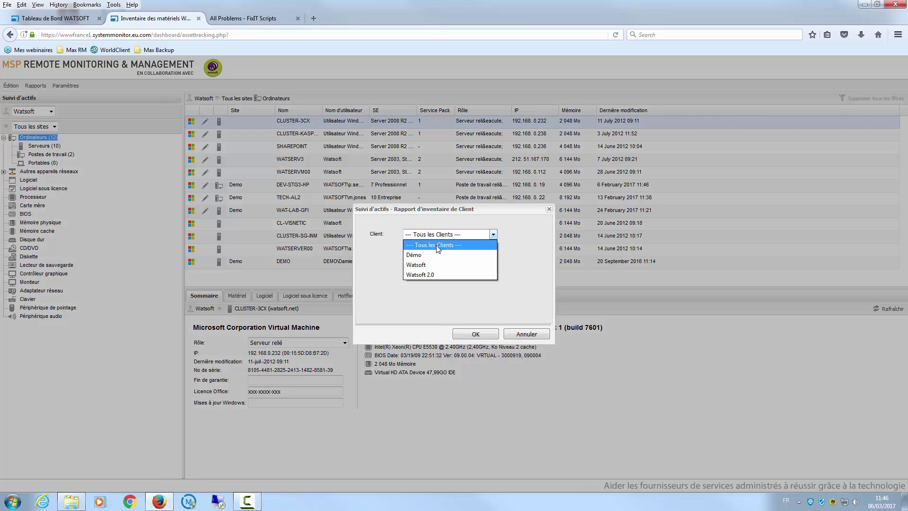
pyautogui.click(431, 275)
pyautogui.click(472, 335)
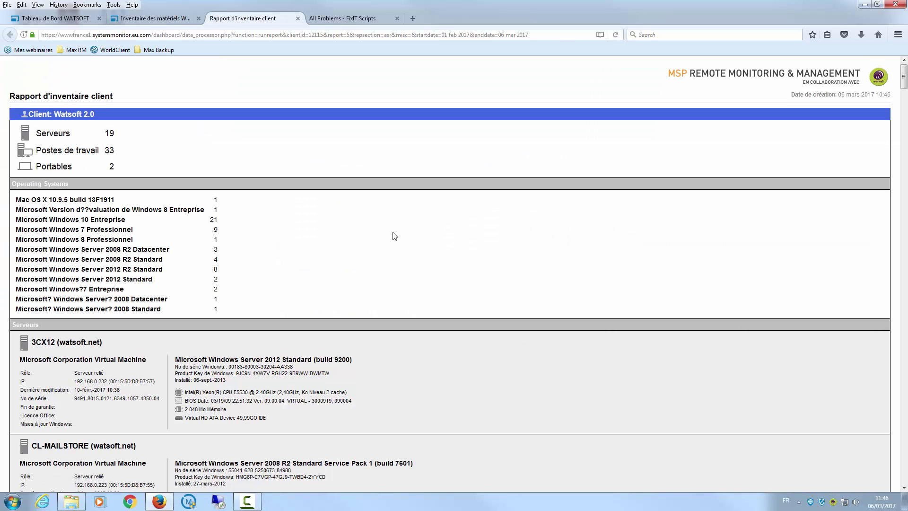
pyautogui.scroll(-2, 383, 222)
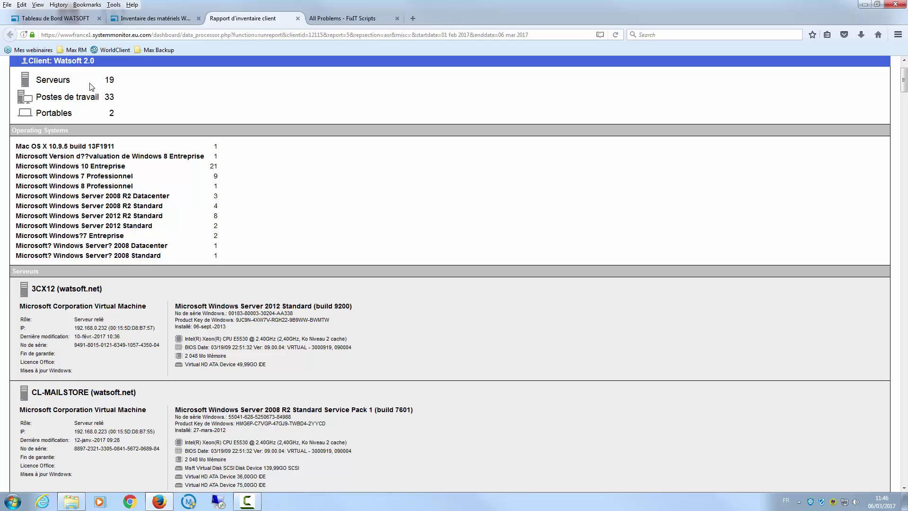
pyautogui.scroll(-2, 330, 180)
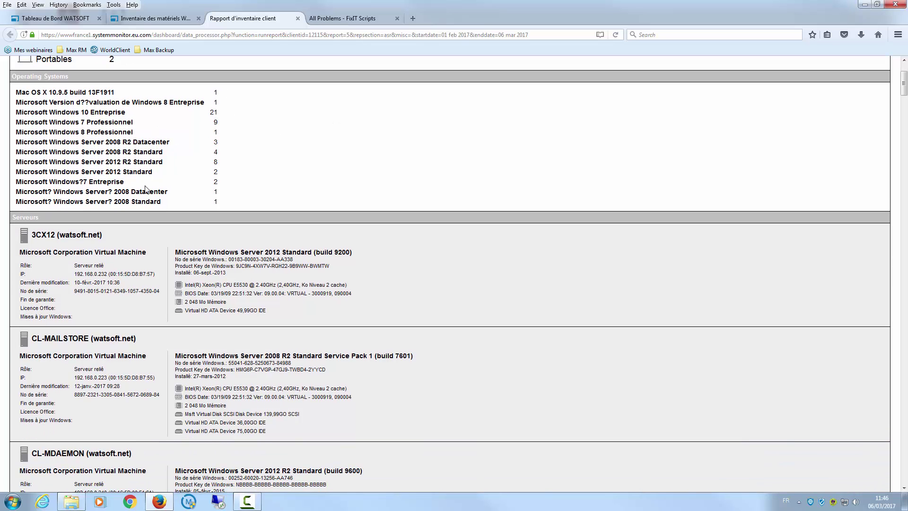
pyautogui.scroll(-4, 300, 232)
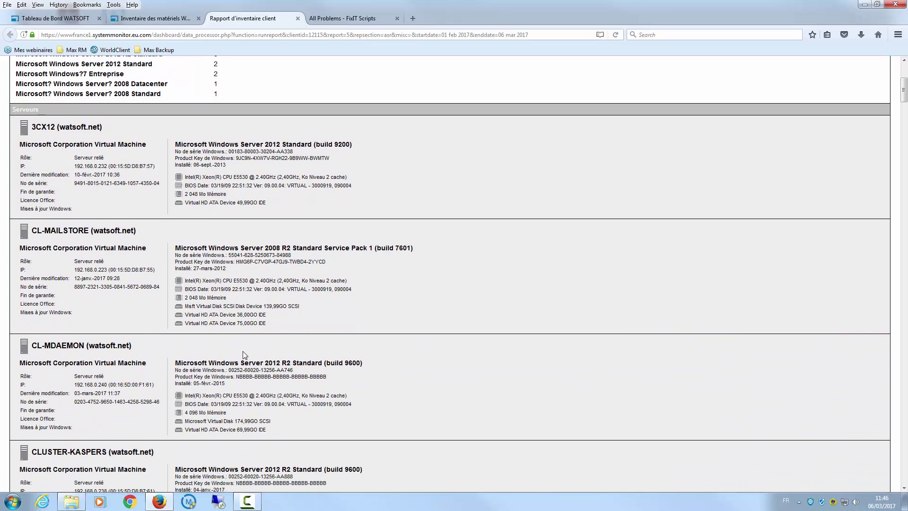
# Step: Return to the monitoring dashboard and review the DEMO server's open and closed outages
pyautogui.click(76, 17)
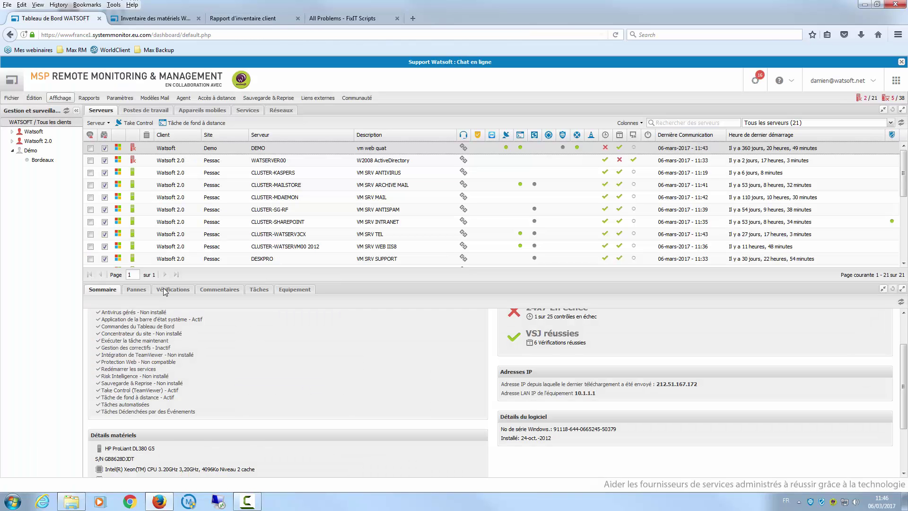
pyautogui.click(146, 292)
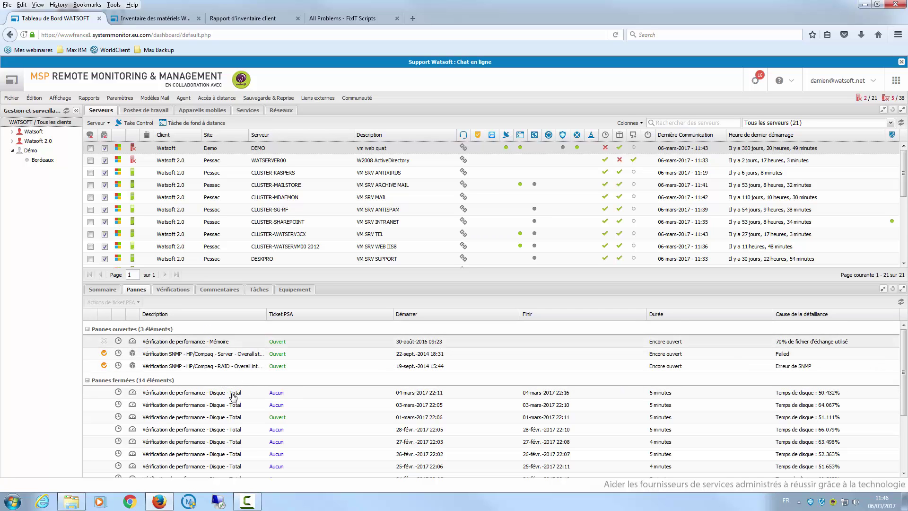
pyautogui.scroll(-2, 229, 396)
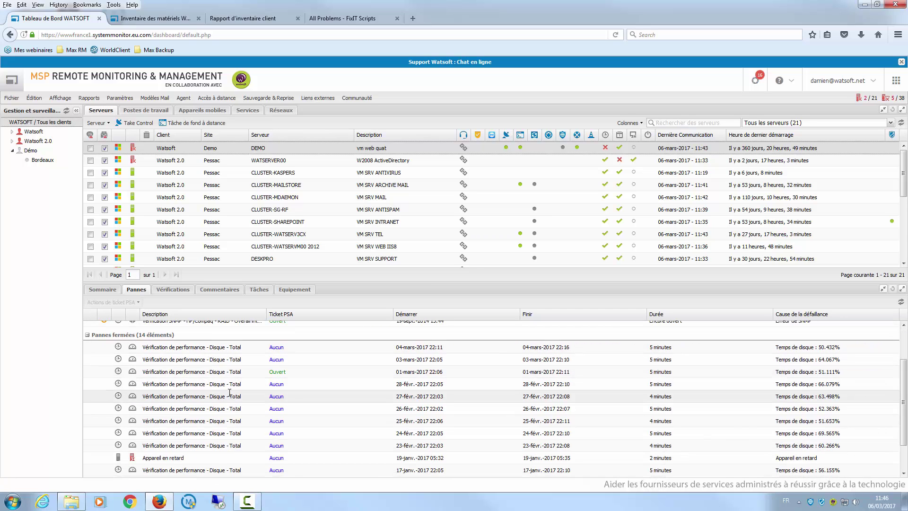
pyautogui.scroll(2, 233, 396)
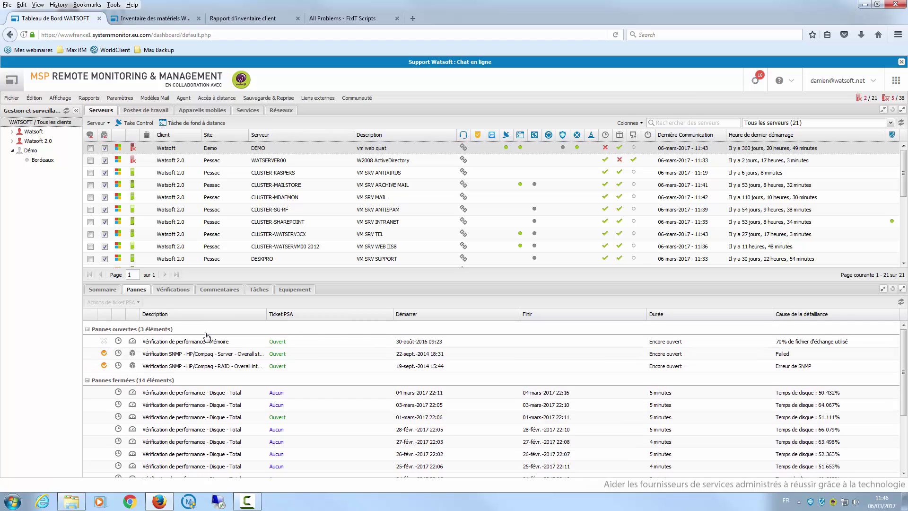
# Step: View the DEMO server's checks, comments and automated tasks
pyautogui.click(183, 290)
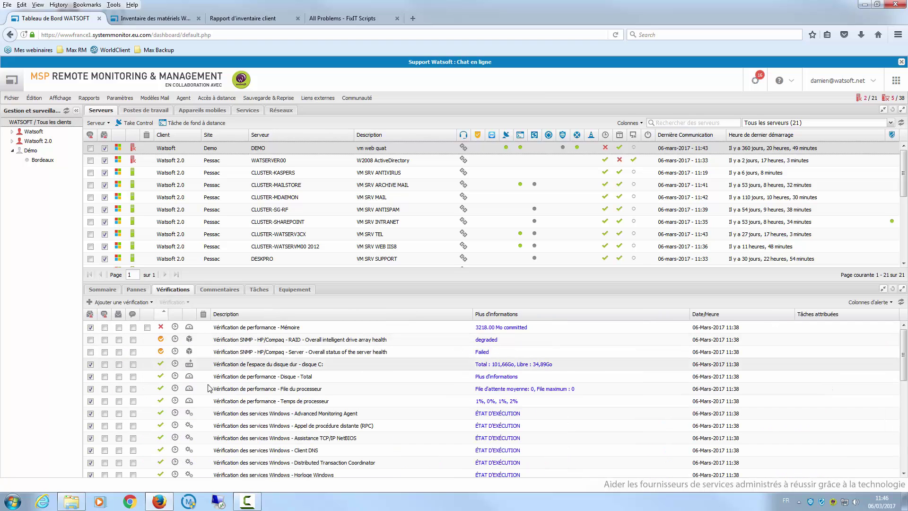
pyautogui.click(205, 291)
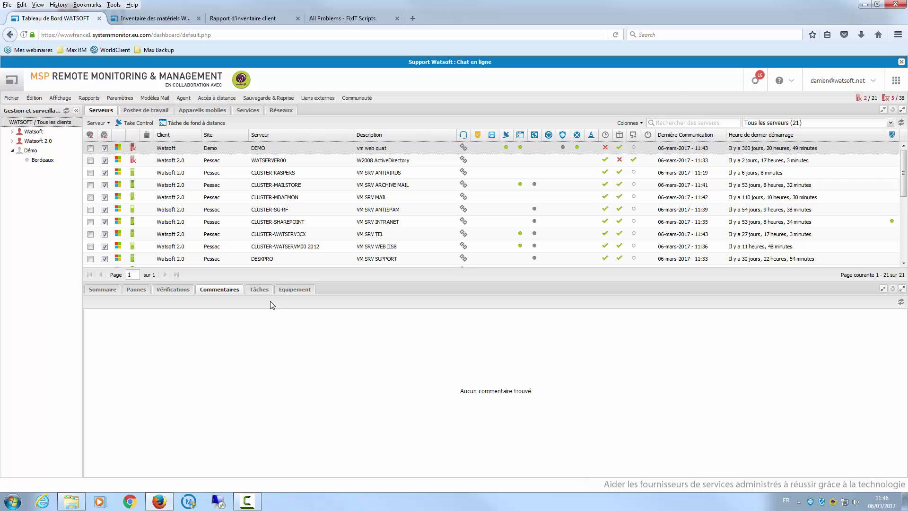
pyautogui.click(260, 291)
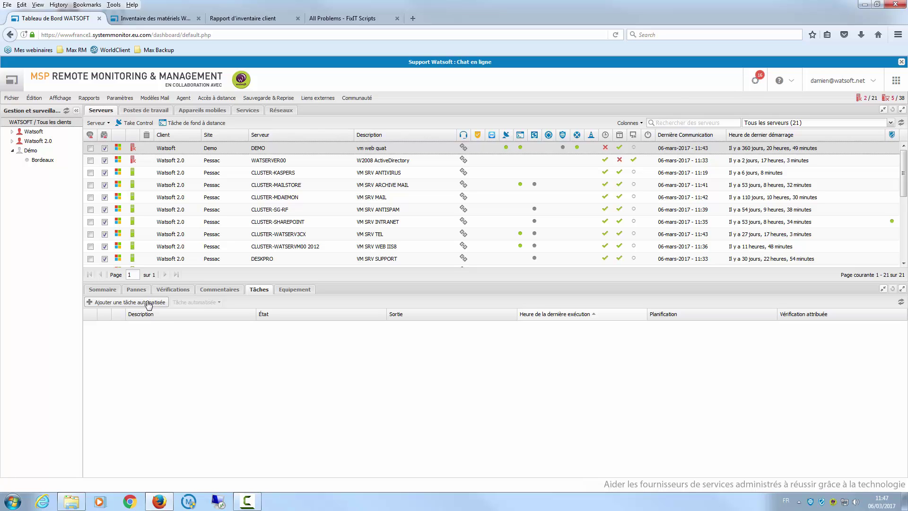
# Step: Look through the DEMO server's hardware equipment list and show where asset tracking can be opened
pyautogui.click(292, 289)
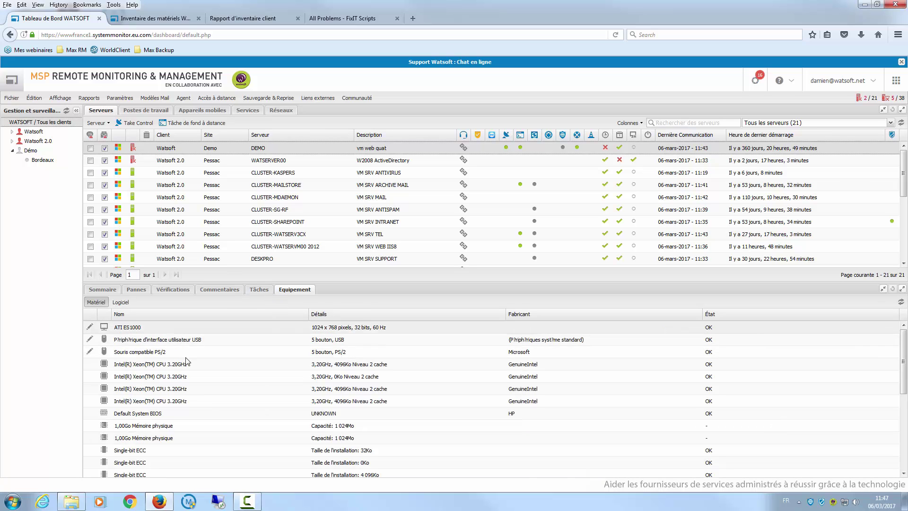
pyautogui.scroll(-3, 201, 377)
pyautogui.scroll(-3, 201, 378)
pyautogui.scroll(8, 218, 359)
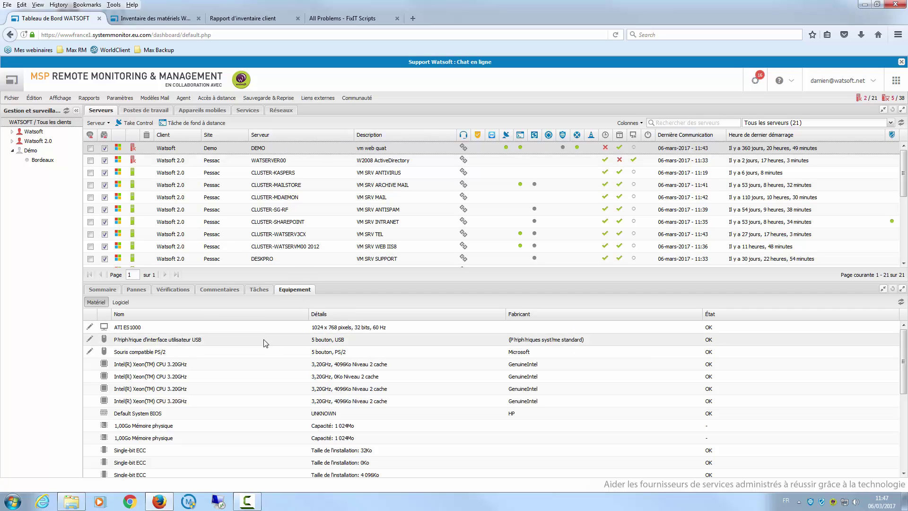
pyautogui.click(59, 98)
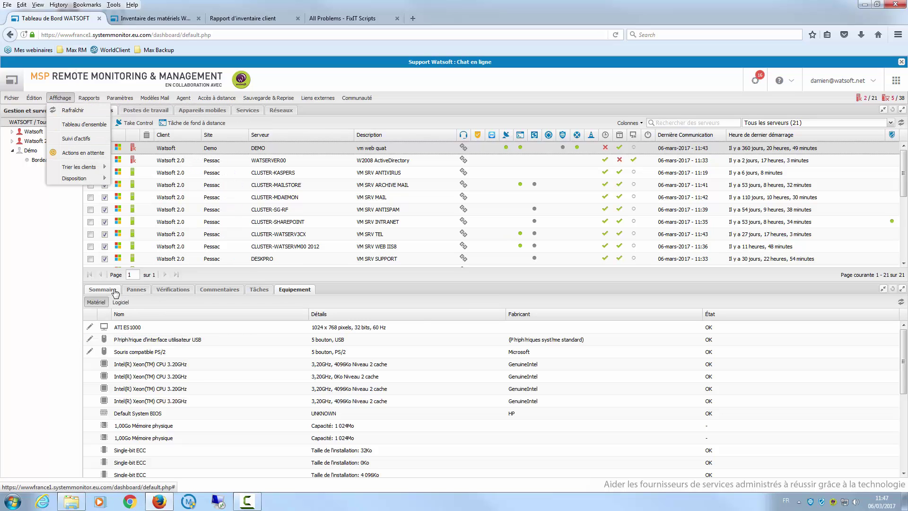
# Step: Browse the scripts available for adding a 24x7 script check to the DEMO server, then close without adding one
pyautogui.click(164, 291)
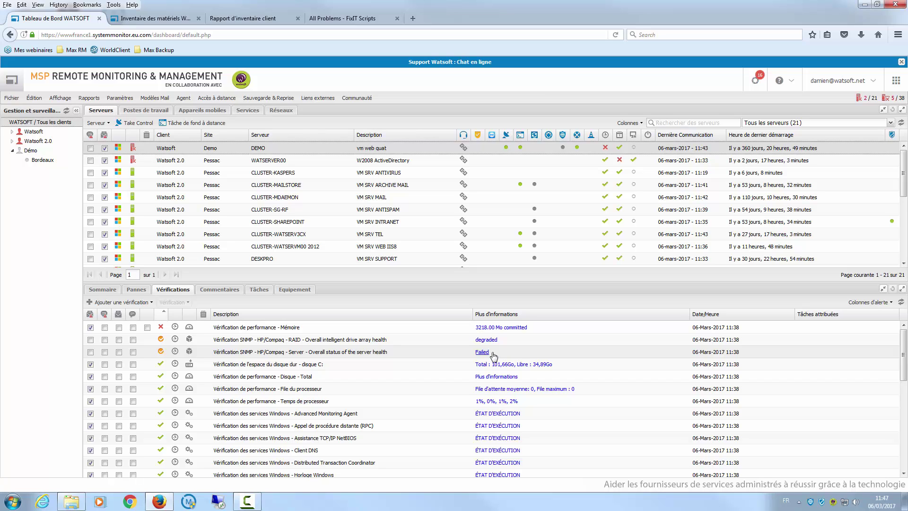
pyautogui.click(140, 303)
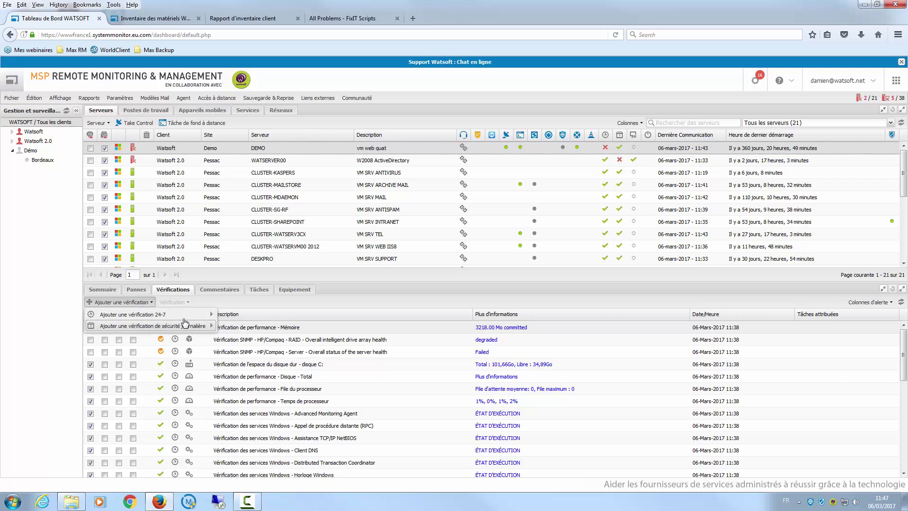
pyautogui.moveTo(176, 316)
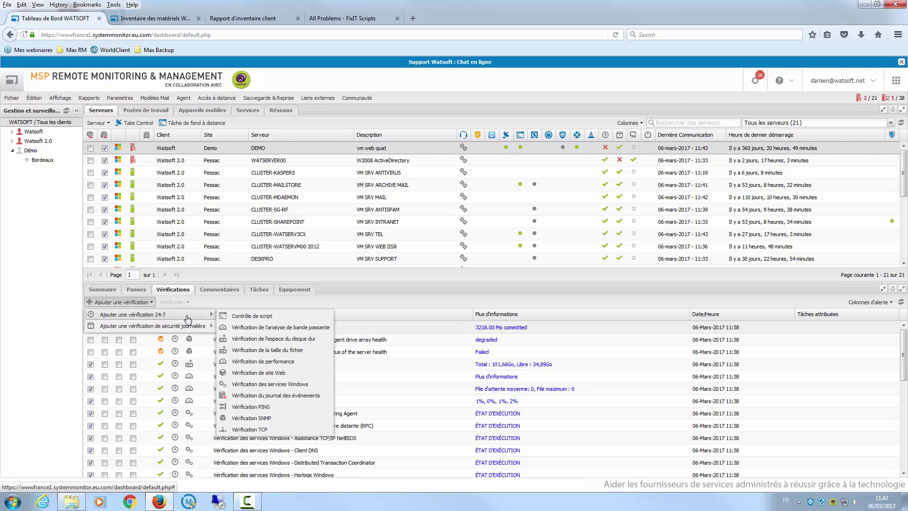
pyautogui.click(281, 321)
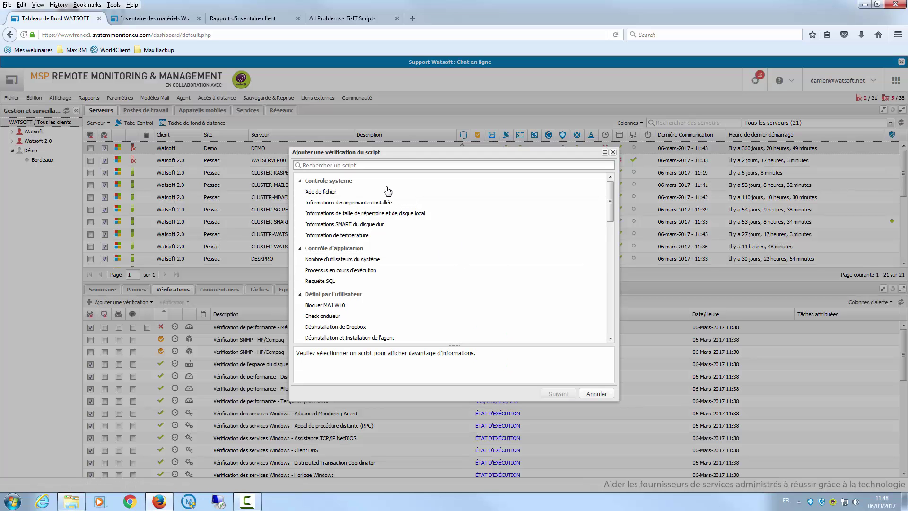
pyautogui.scroll(-10, 407, 236)
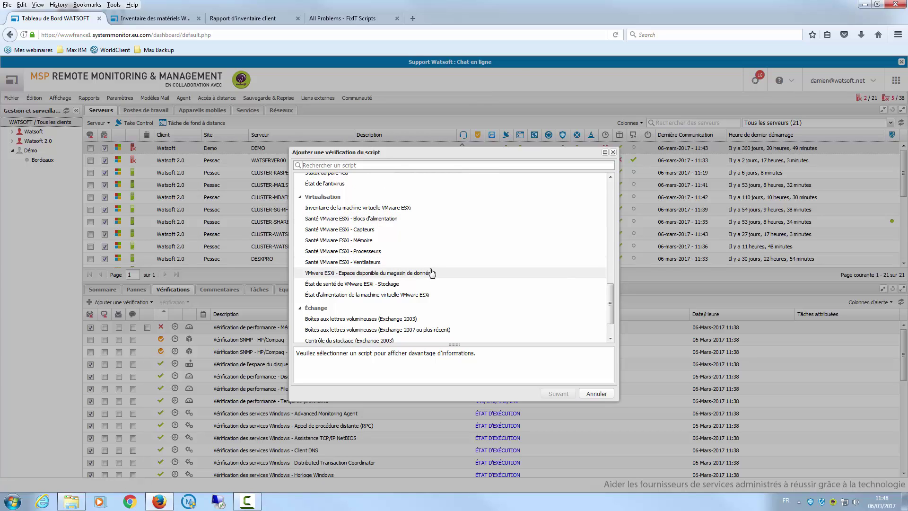
pyautogui.scroll(10, 416, 265)
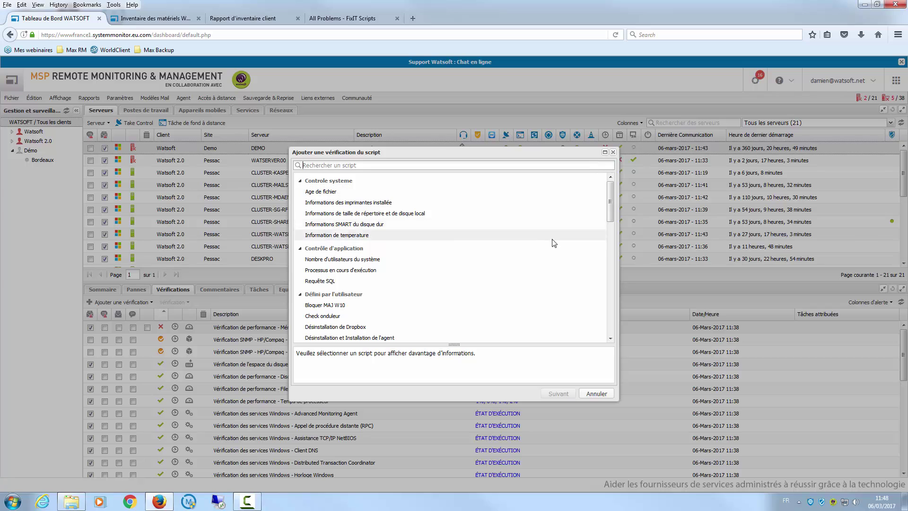
pyautogui.click(613, 153)
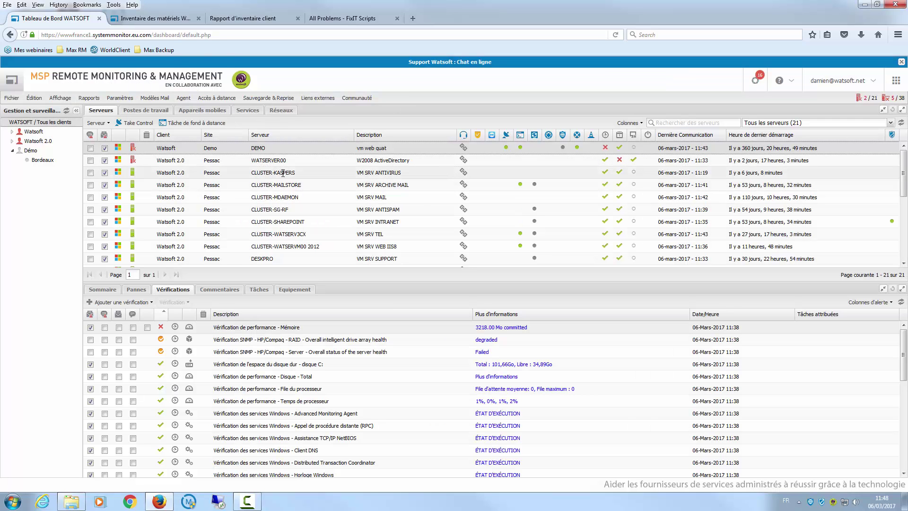
# Step: Switch to the FixIT Scripts website and view its address and recent script requests
pyautogui.click(347, 19)
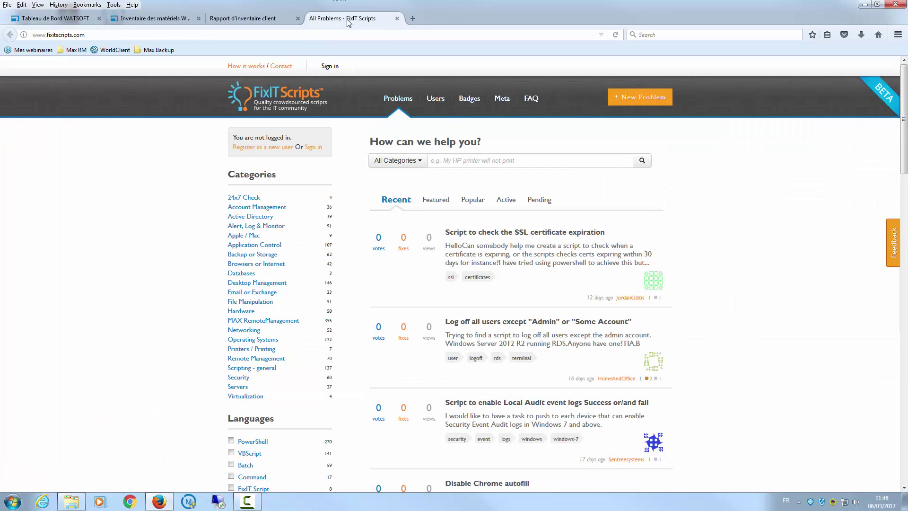
pyautogui.click(34, 34)
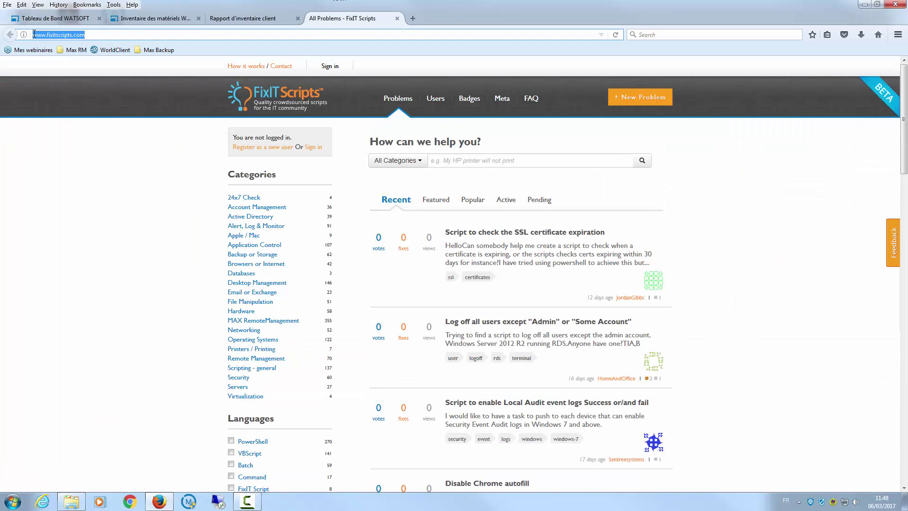
pyautogui.click(123, 184)
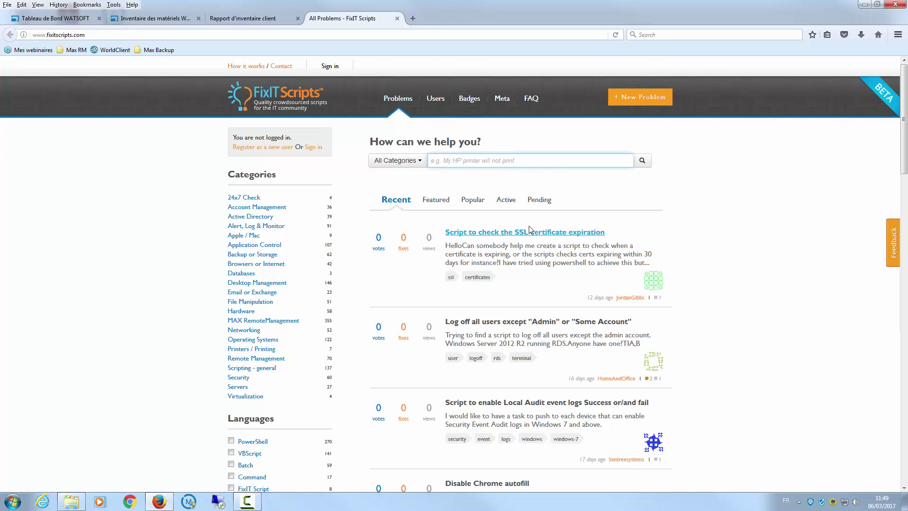
# Step: Browse the recent script requests on FixIT Scripts and open "Execution Policy and Powershell Script Time Outs"
pyautogui.scroll(-2, 515, 236)
pyautogui.scroll(-20, 505, 260)
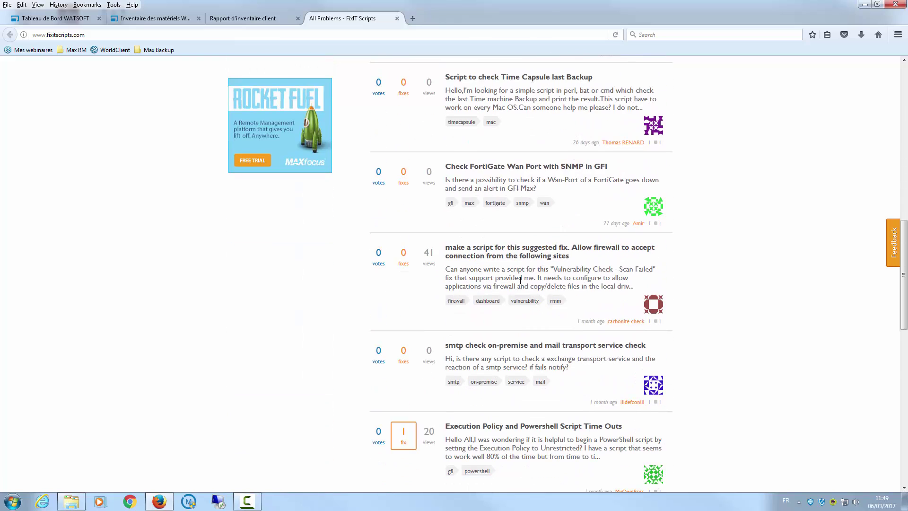
pyautogui.scroll(-6, 520, 279)
pyautogui.scroll(-4, 532, 310)
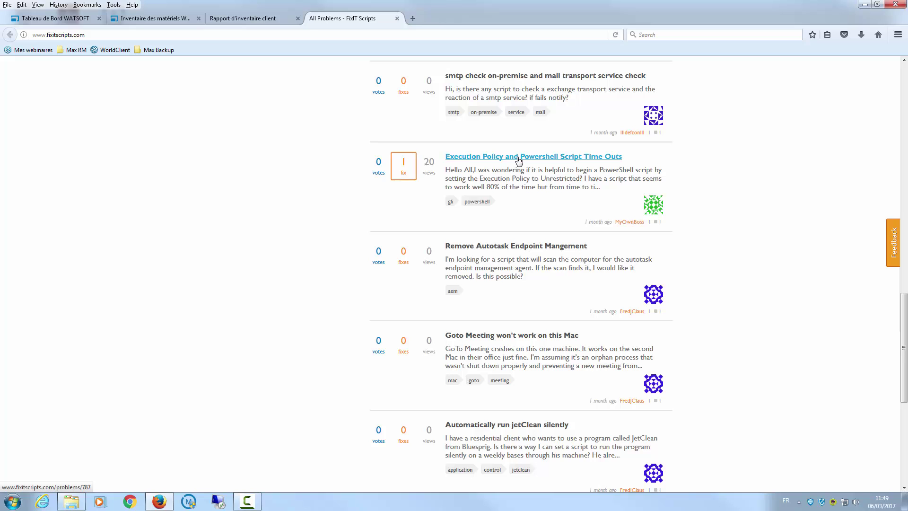
pyautogui.click(516, 161)
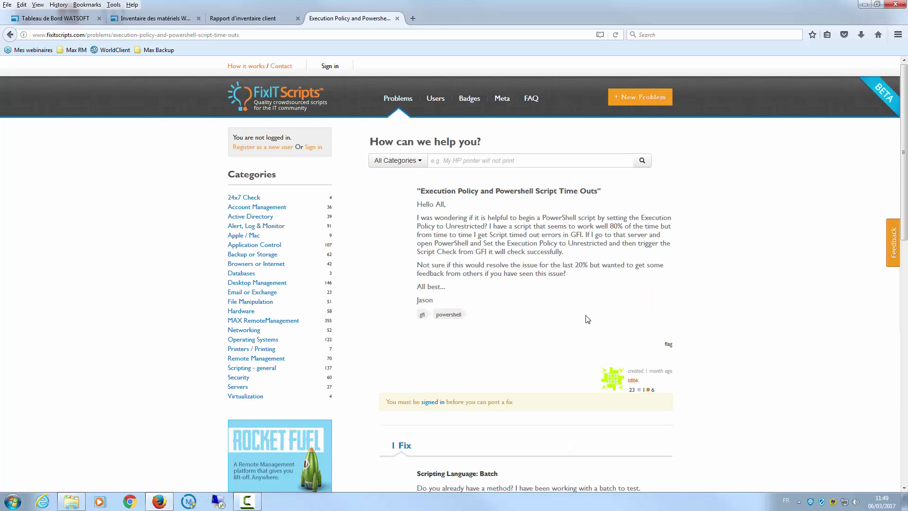
# Step: Review the batch script posted as a fix and request its download, then dismiss the prompt without saving the file
pyautogui.scroll(-8, 586, 316)
pyautogui.scroll(-10, 524, 188)
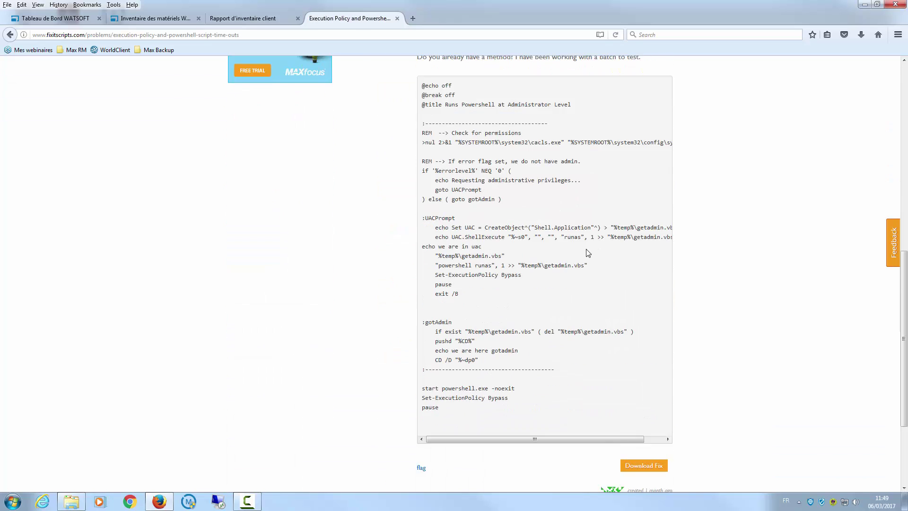
pyautogui.click(639, 337)
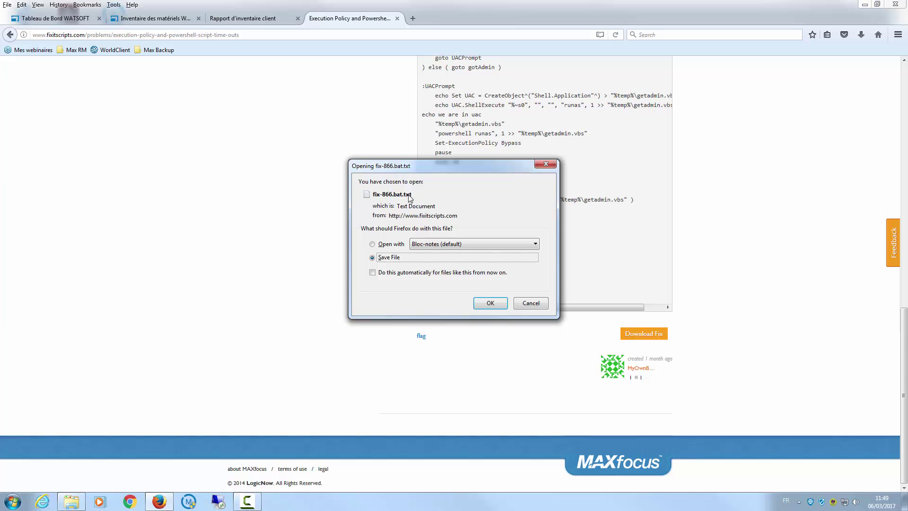
pyautogui.click(549, 167)
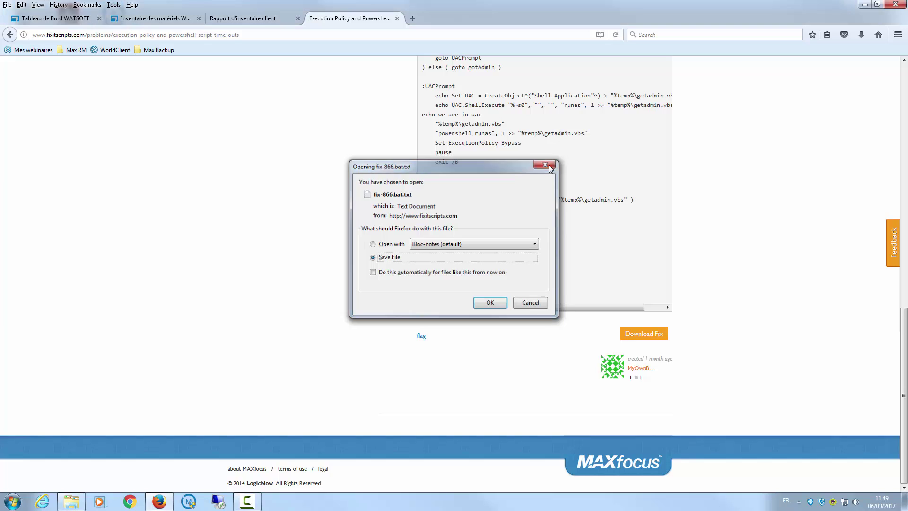
# Step: Return to the WATSOFT dashboard and open the script manager to view the user-defined scripts
pyautogui.click(158, 18)
pyautogui.click(90, 18)
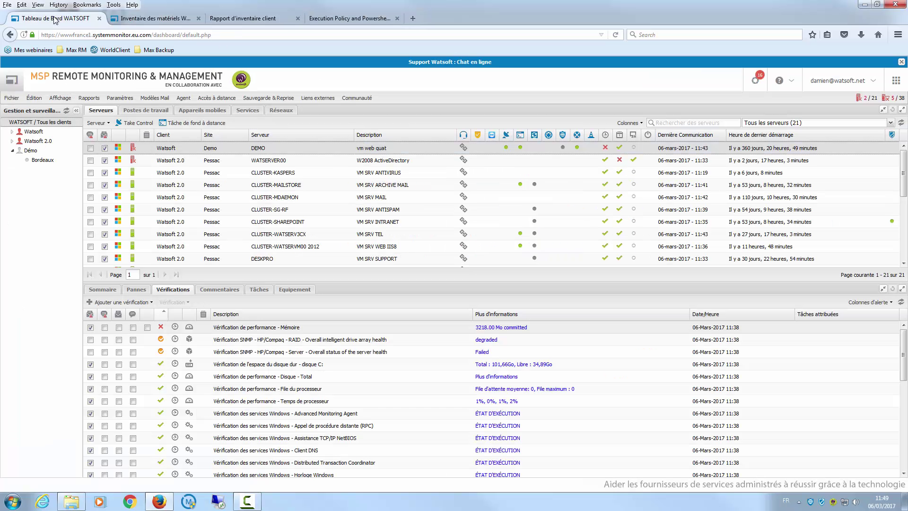
pyautogui.click(119, 98)
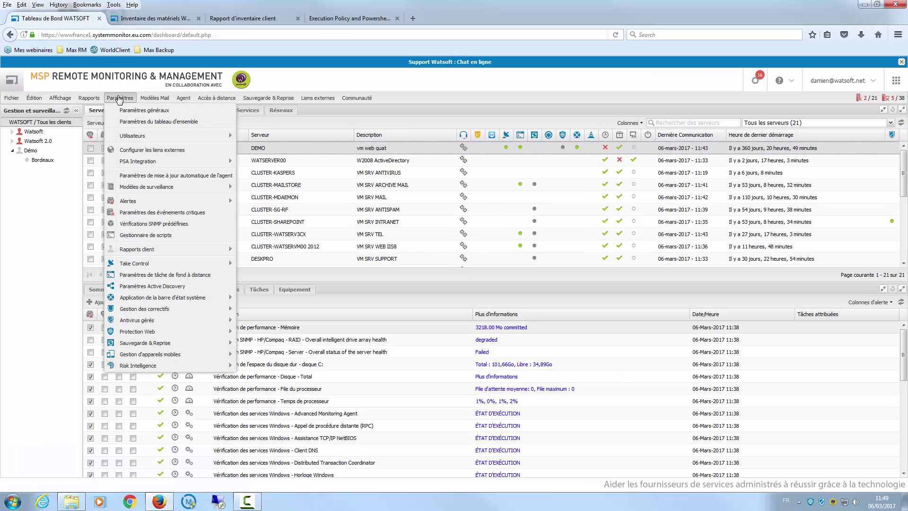
pyautogui.click(161, 235)
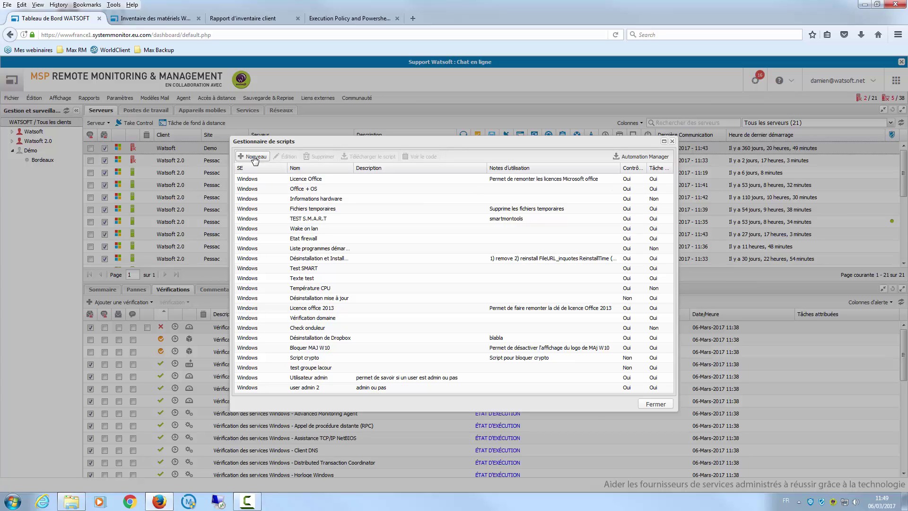
# Step: Start a new user-defined script with the types Contrôle de script and Tâche automatisée, then cancel and close the script manager
pyautogui.click(255, 157)
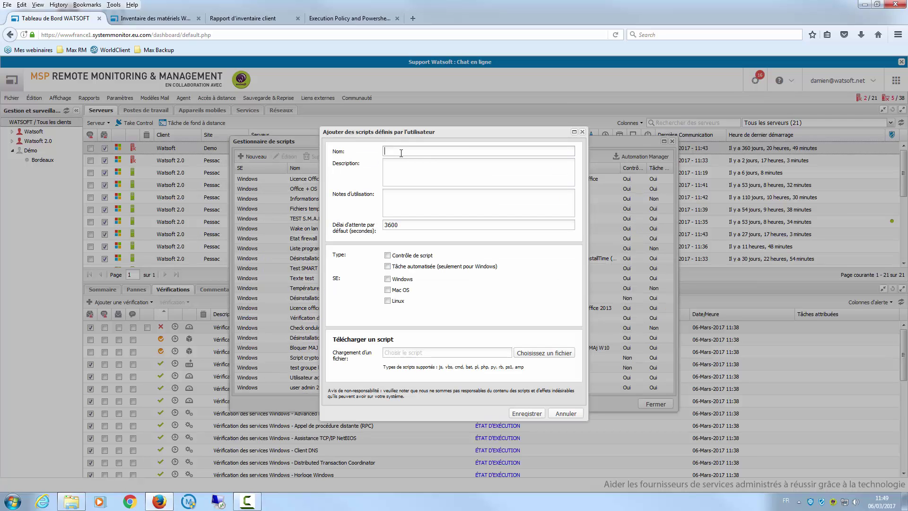
pyautogui.click(411, 169)
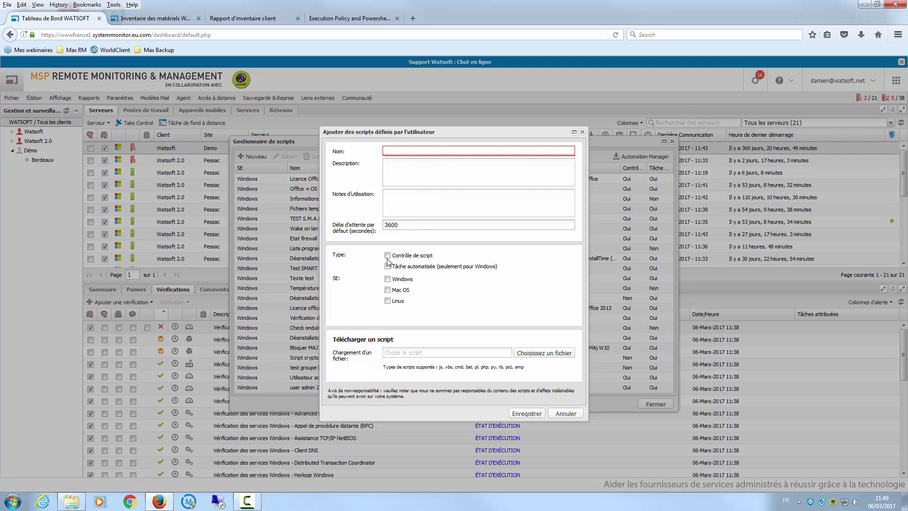
pyautogui.click(427, 257)
pyautogui.click(415, 268)
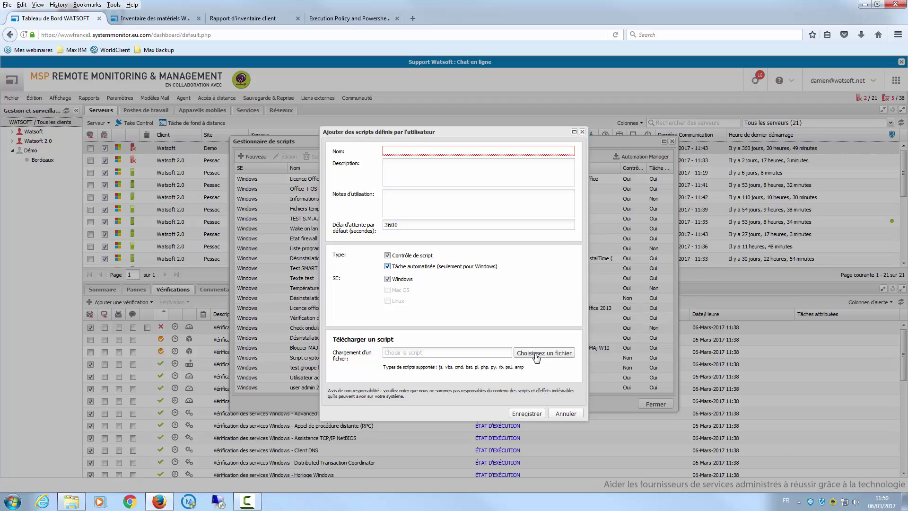
pyautogui.click(558, 412)
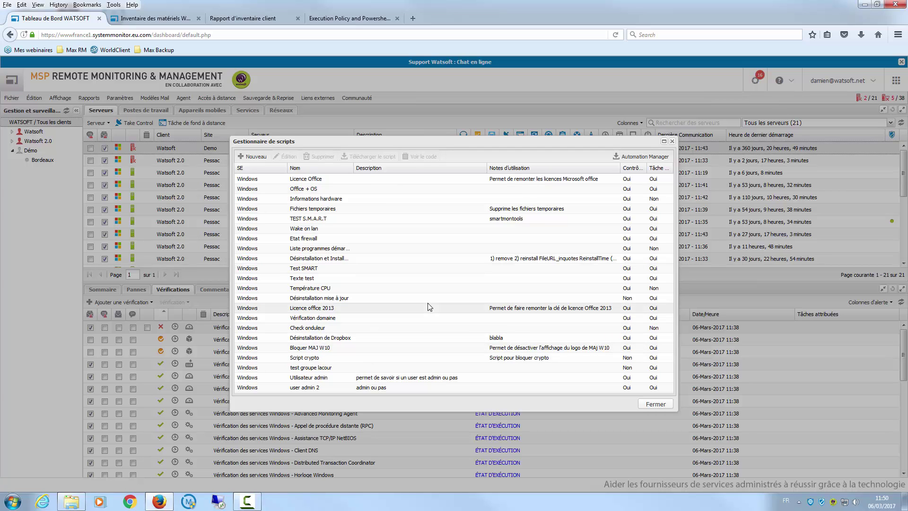
pyautogui.click(672, 142)
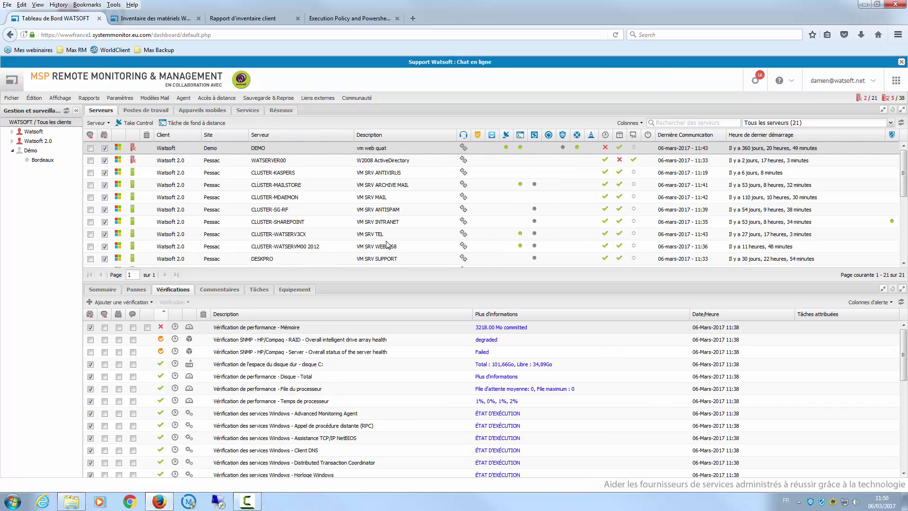
# Step: Show where scripts are used on the DEMO server, as a 24-7 script check and as an automated task, without adding either
pyautogui.click(134, 303)
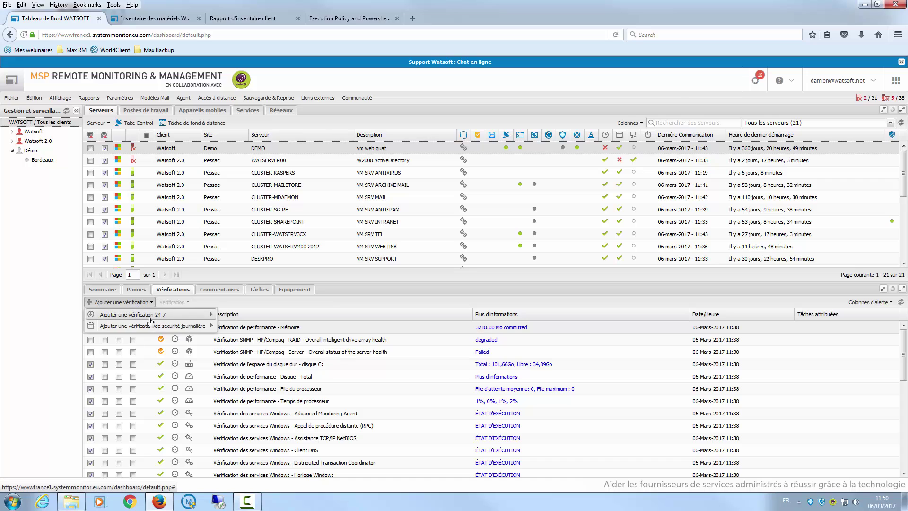
pyautogui.moveTo(161, 315)
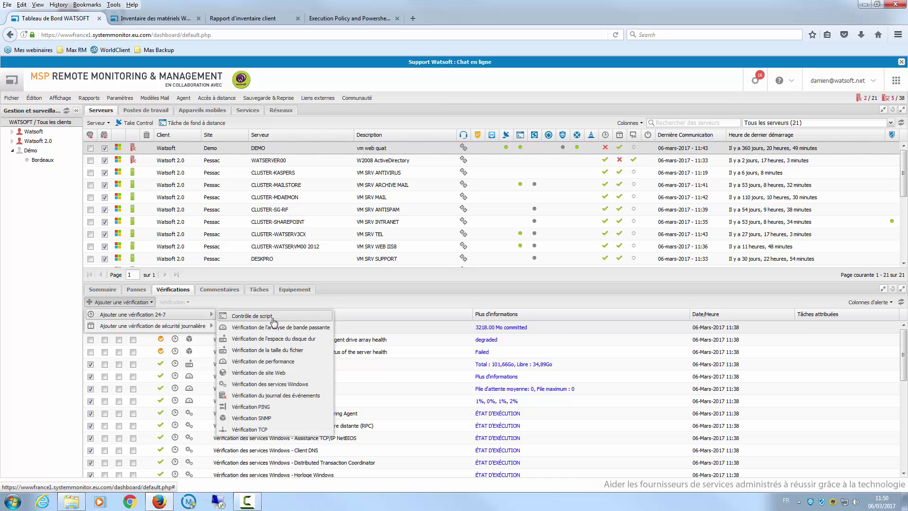
pyautogui.click(260, 290)
pyautogui.click(163, 304)
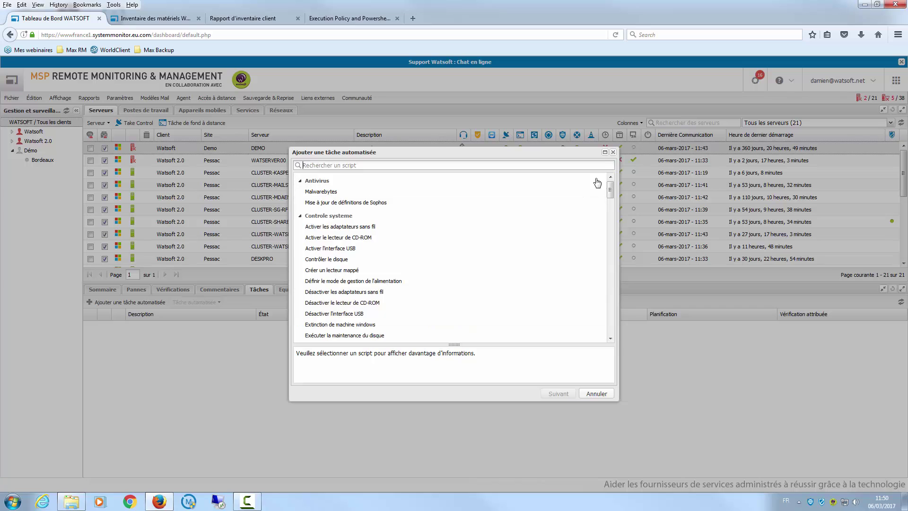
pyautogui.click(613, 152)
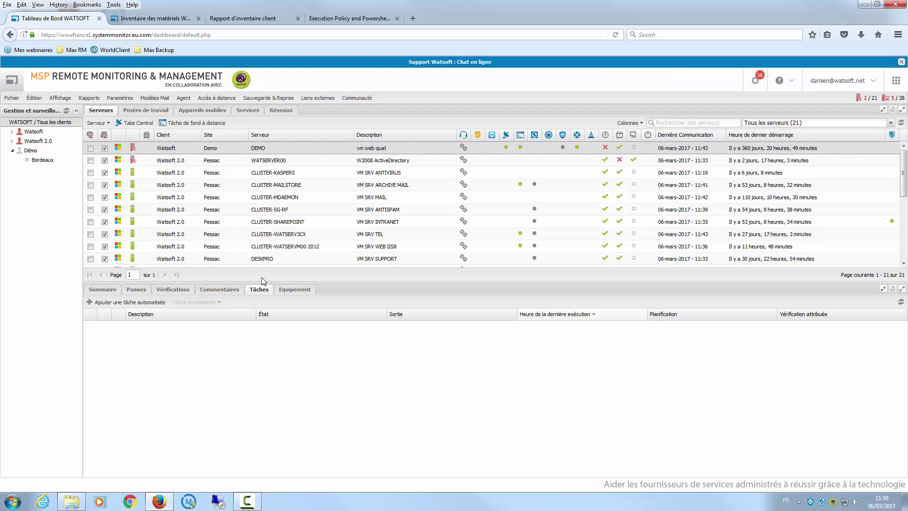
# Step: Add a 24-7 disk space check for drive C: to the DEMO server with a percentage threshold and the option to assign a task on creation
pyautogui.click(173, 290)
pyautogui.click(122, 302)
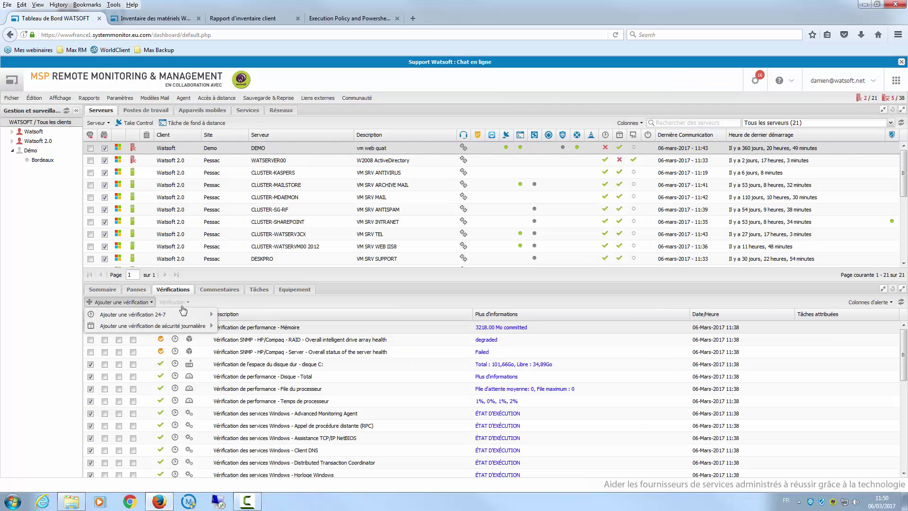
pyautogui.moveTo(189, 315)
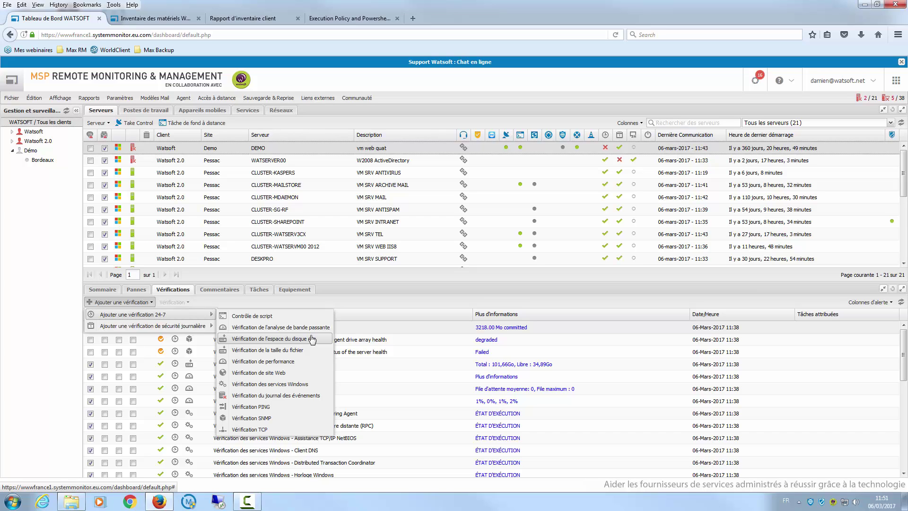
pyautogui.click(309, 339)
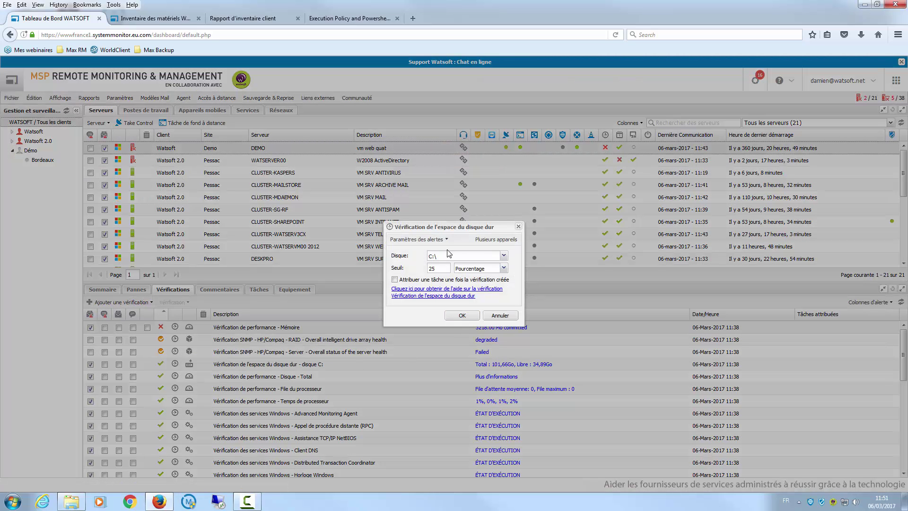
pyautogui.click(432, 267)
pyautogui.press('BackSpace')
pyautogui.write('1')
pyautogui.click(458, 318)
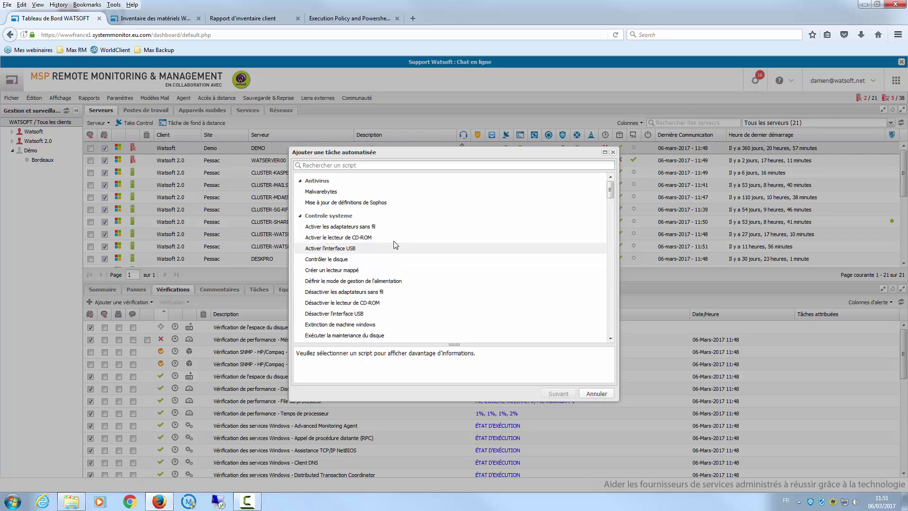
# Step: Search the automated task scripts for "temp" and select Nettoyage des fichiers temporaires, then close without assigning it
pyautogui.write('temp')
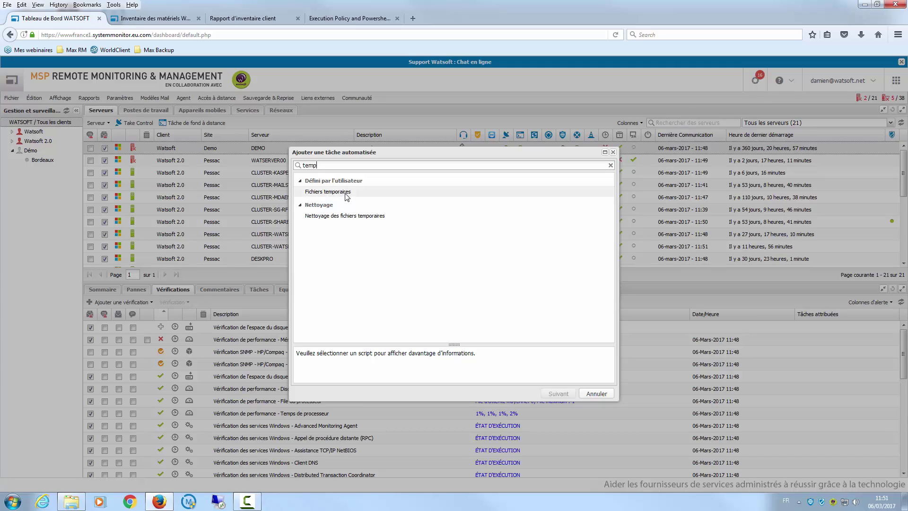
pyautogui.click(351, 218)
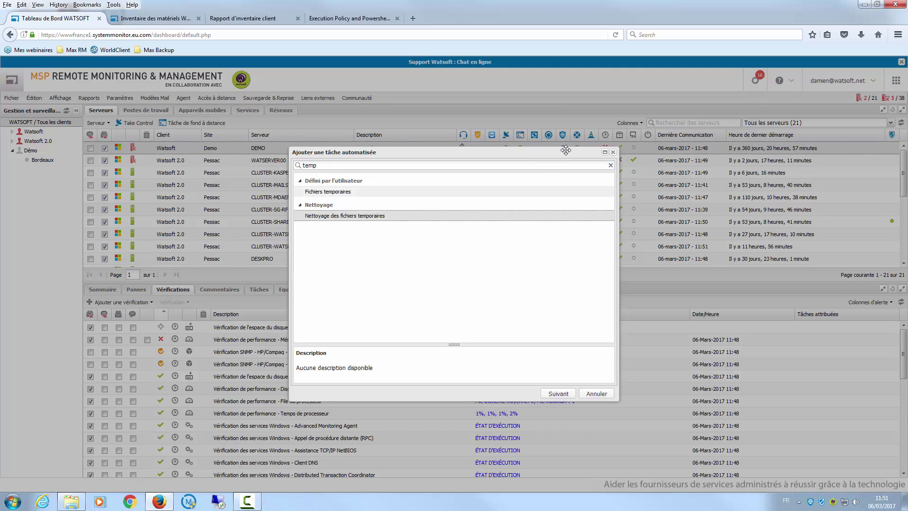
pyautogui.click(612, 152)
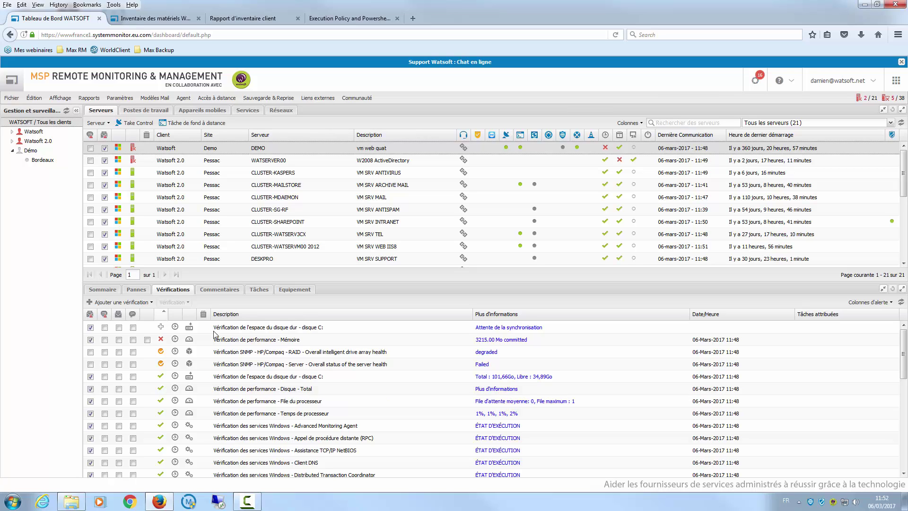
# Step: View the 24-7 check types available for the DEMO server, including the performance check, without adding one
pyautogui.click(121, 302)
pyautogui.moveTo(186, 318)
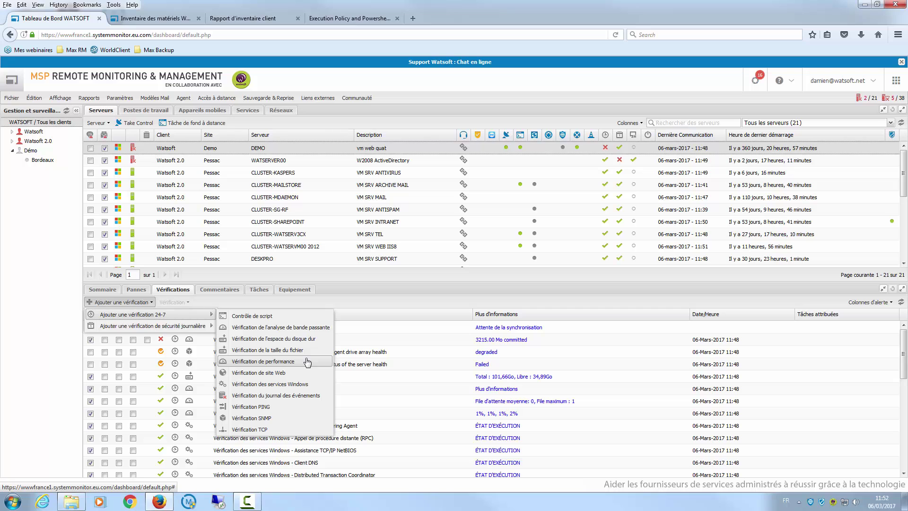
pyautogui.click(25, 405)
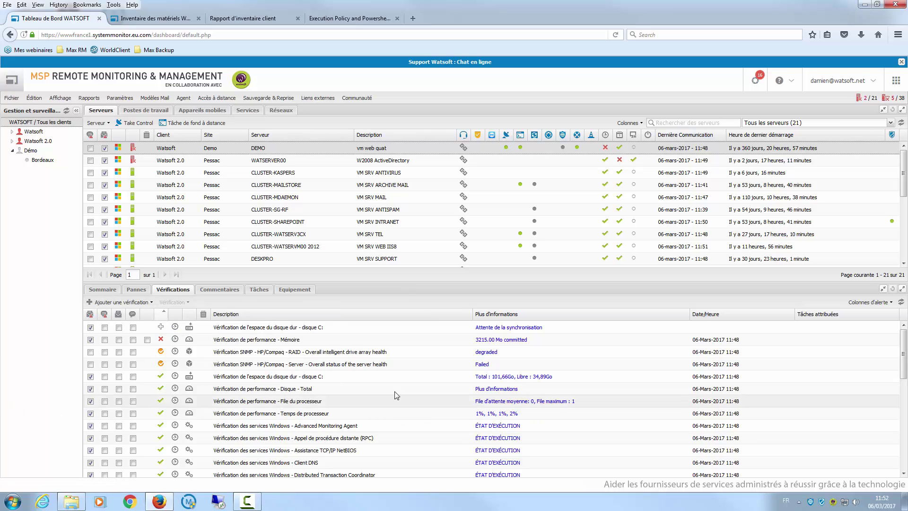
# Step: View the details of the DEMO server's total disk performance check and its memory usage charts
pyautogui.click(489, 390)
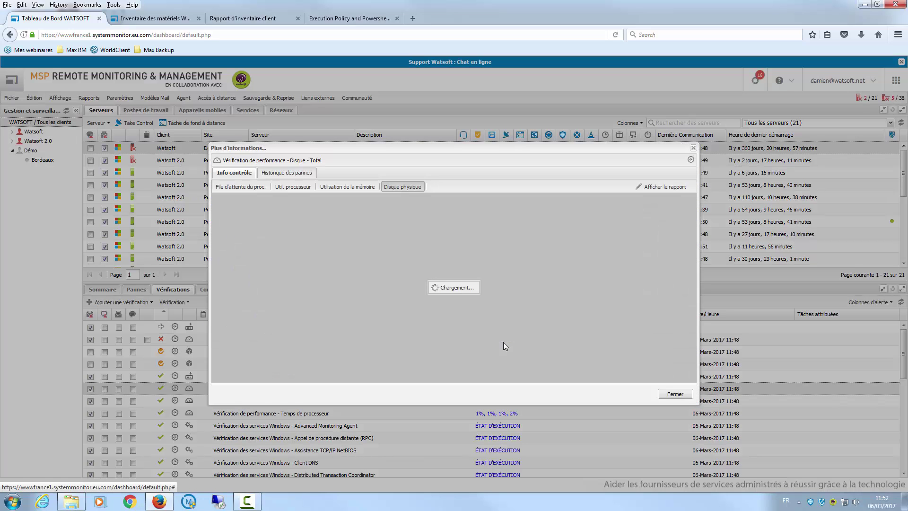
pyautogui.moveTo(334, 308)
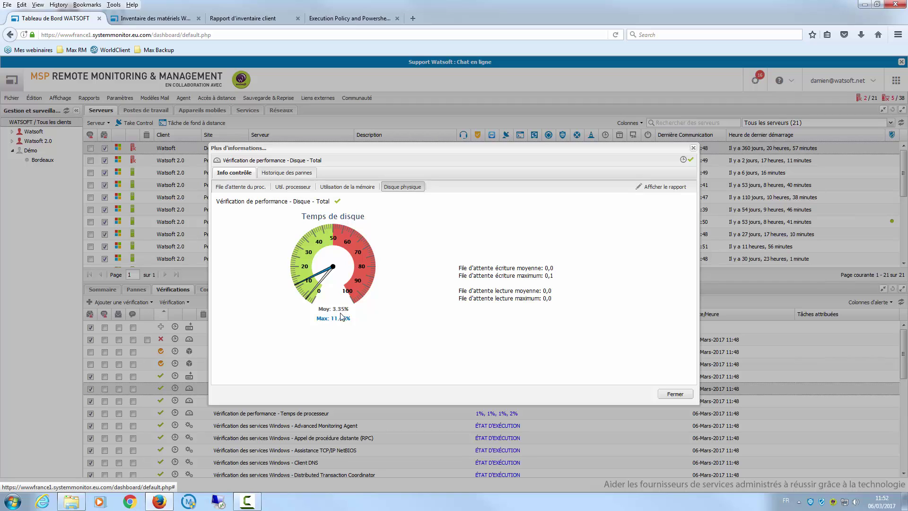
pyautogui.click(351, 192)
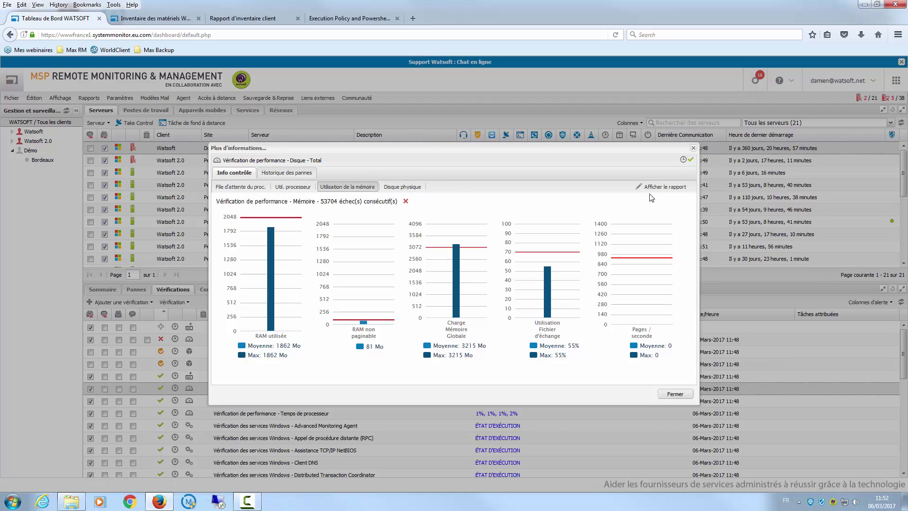
# Step: Review the DEMO server's historical performance report for processor and memory use, then return to the dashboard and close the check details
pyautogui.click(661, 186)
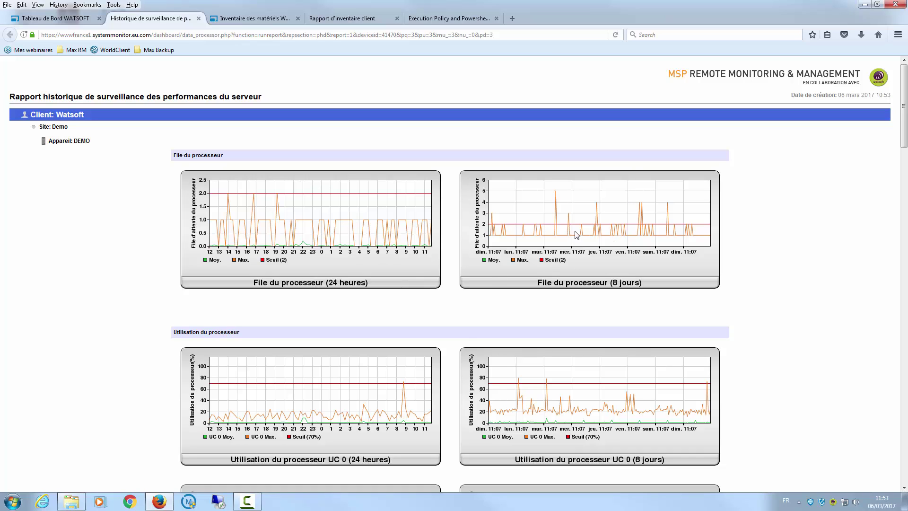
pyautogui.scroll(-2, 553, 381)
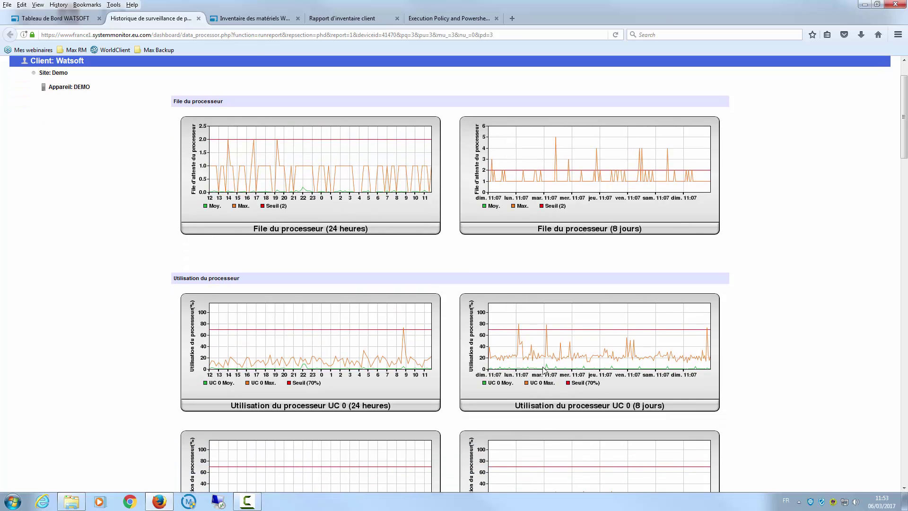
pyautogui.scroll(-8, 553, 381)
pyautogui.scroll(-14, 457, 340)
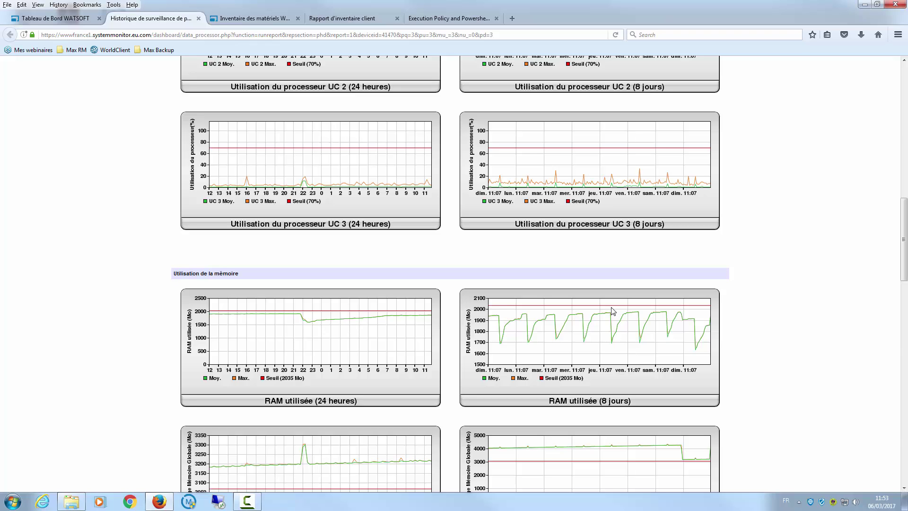
pyautogui.click(51, 20)
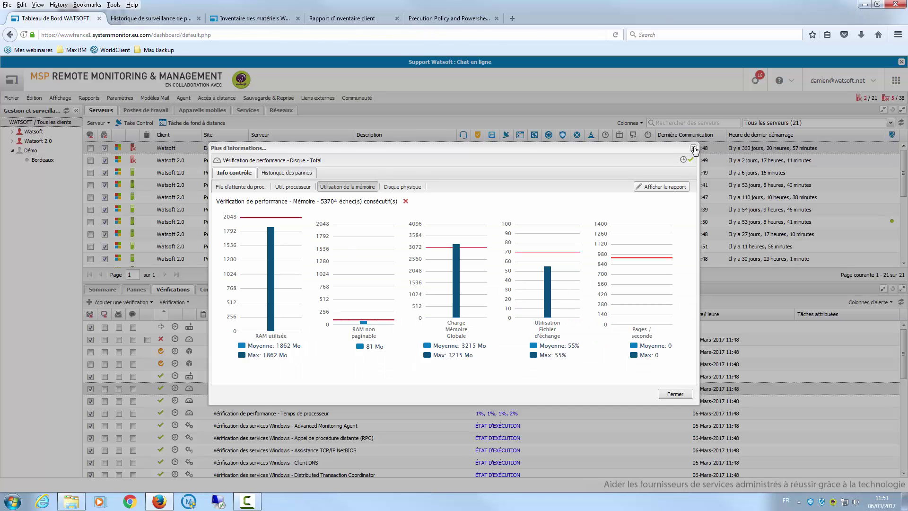
pyautogui.click(694, 149)
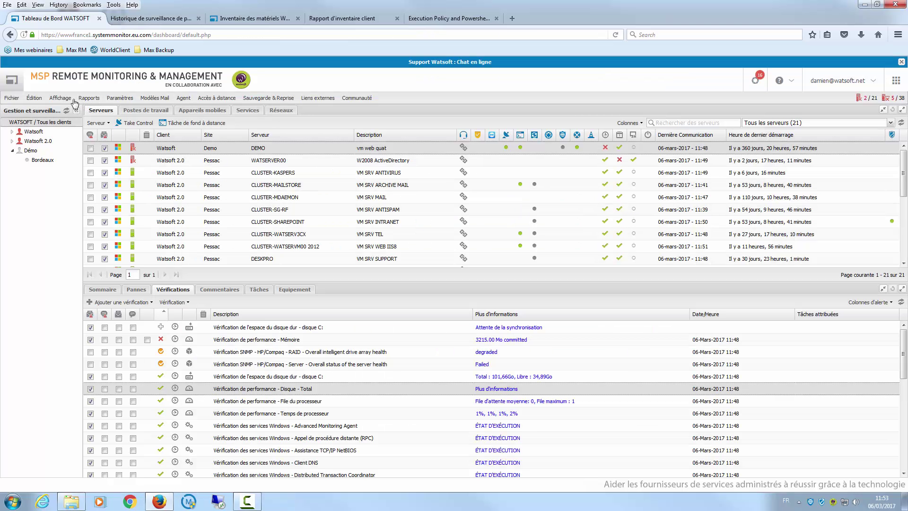
# Step: Review the alert policy's server and workstation alert thresholds, then close the policy without changing it
pyautogui.click(120, 98)
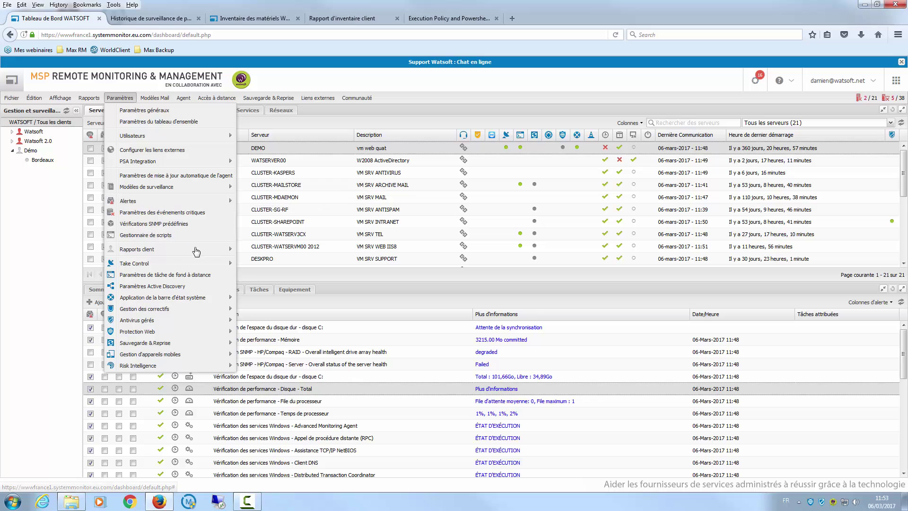
pyautogui.moveTo(194, 256)
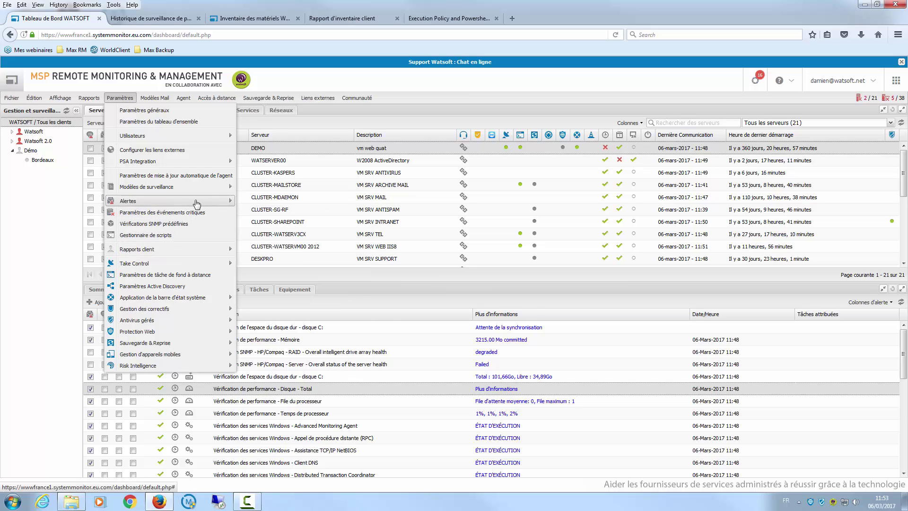
pyautogui.moveTo(210, 201)
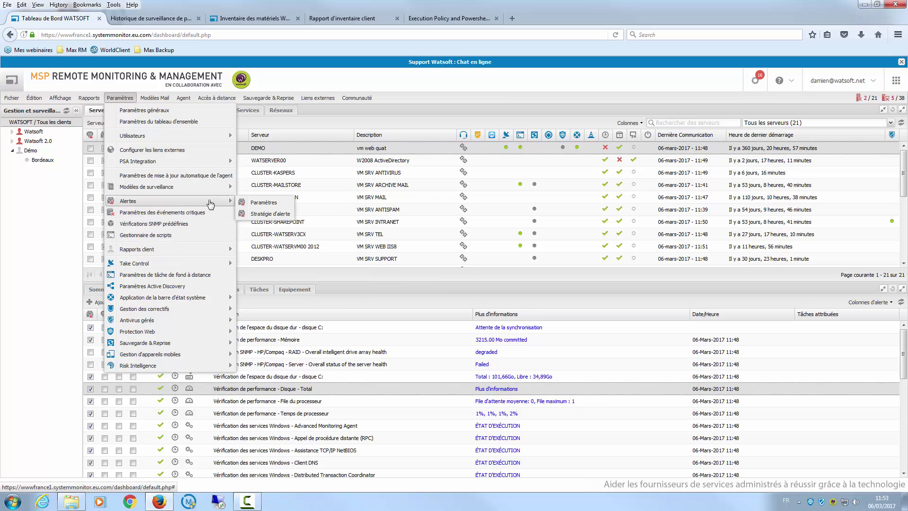
pyautogui.click(270, 215)
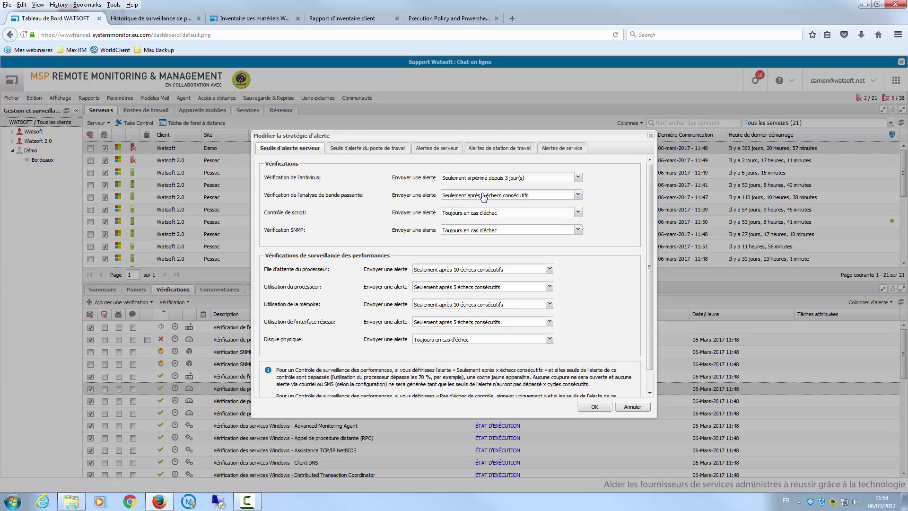
pyautogui.click(378, 148)
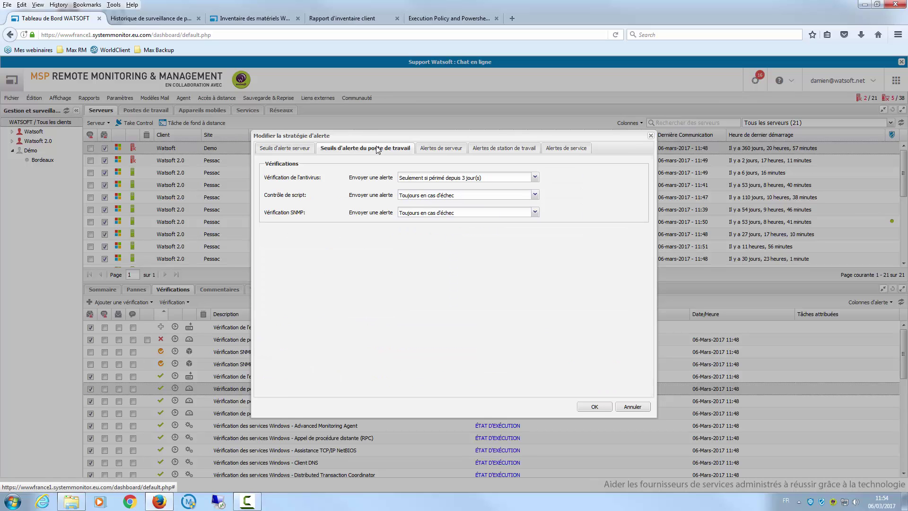
pyautogui.click(295, 149)
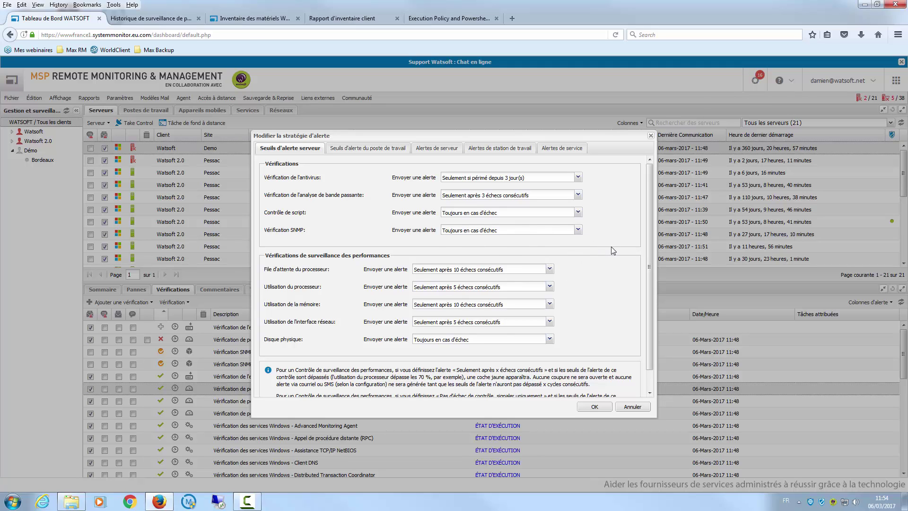
pyautogui.click(650, 136)
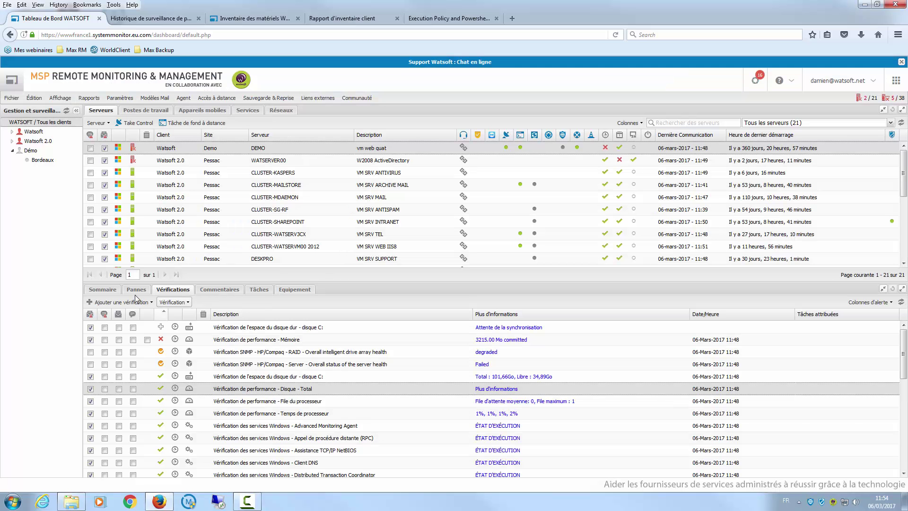
# Step: View the 24-7 check types that can be added to the DEMO server, without adding one
pyautogui.click(150, 302)
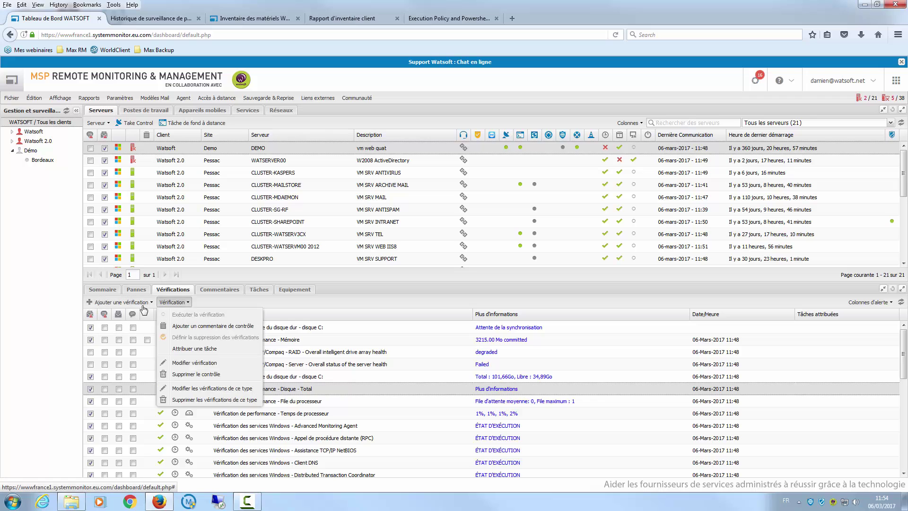
pyautogui.moveTo(185, 318)
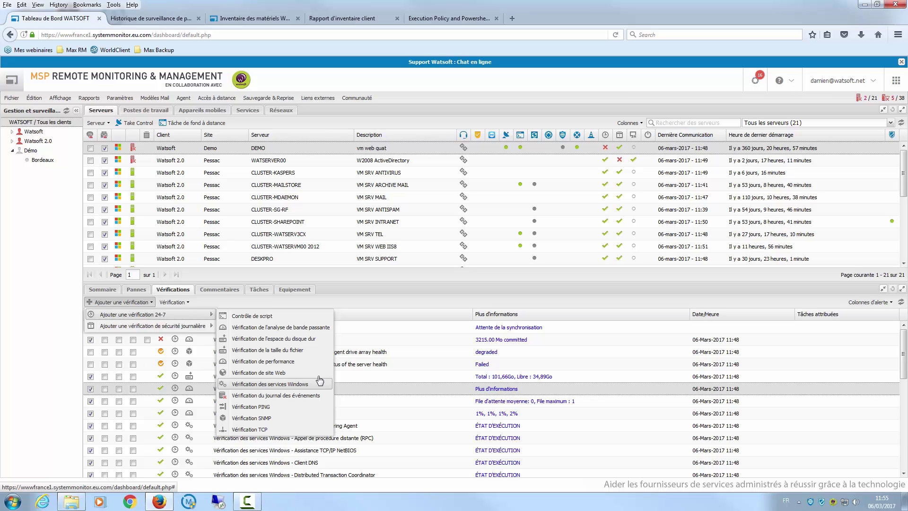
pyautogui.click(48, 391)
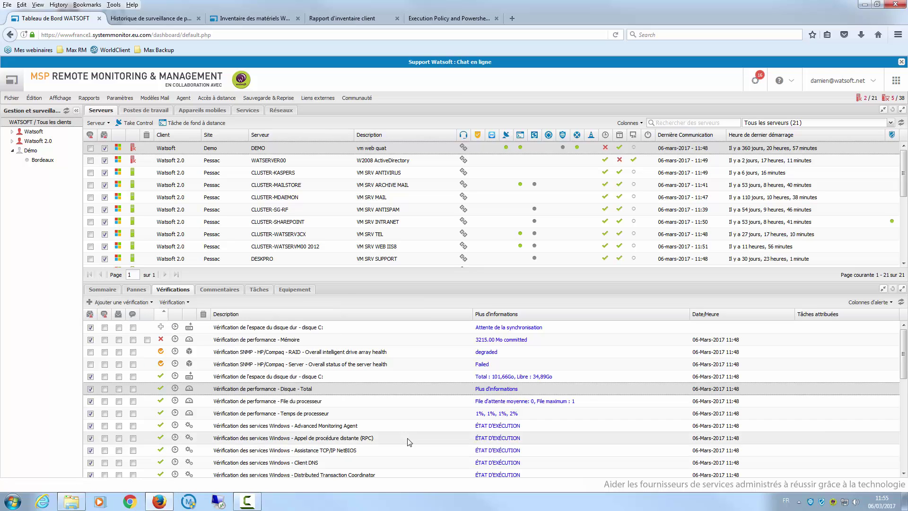
# Step: Try the restart-if-stopped option in the DEMO server's Appel de procédure distante (RPC) service check, then close without saving
pyautogui.click(406, 440)
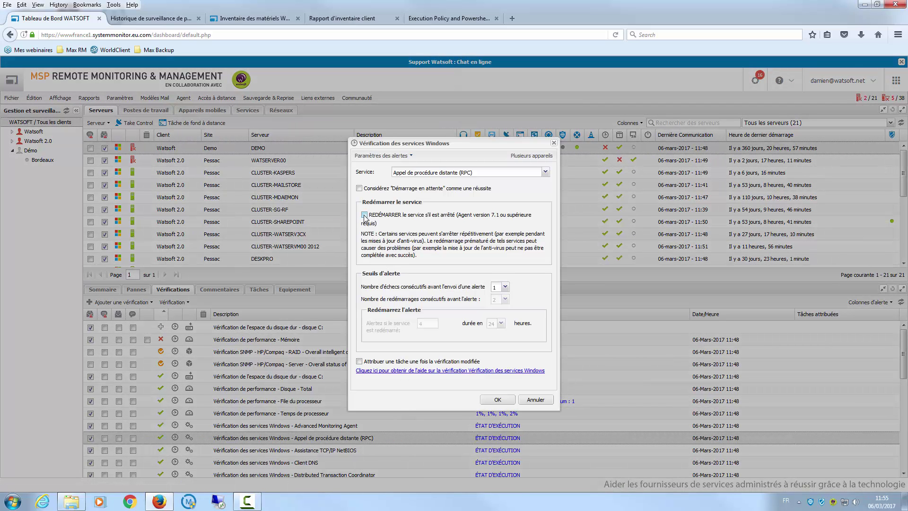
pyautogui.click(365, 215)
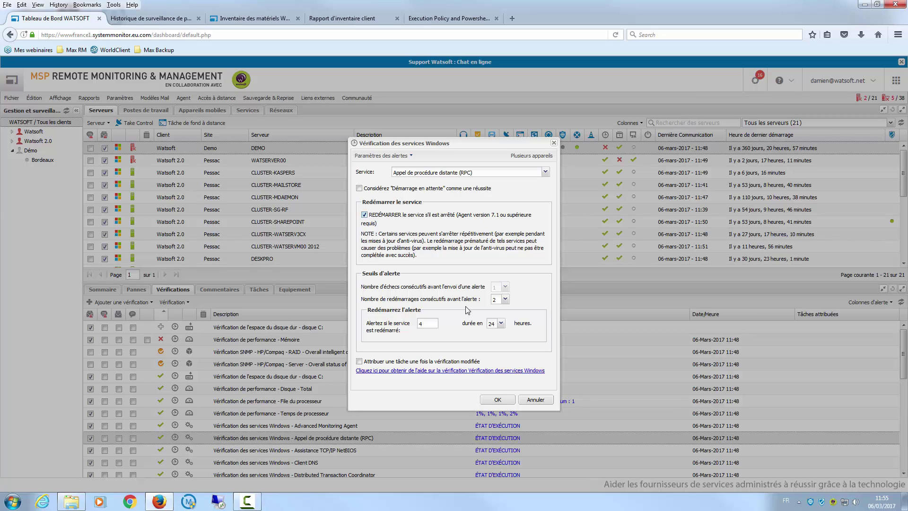
pyautogui.click(554, 142)
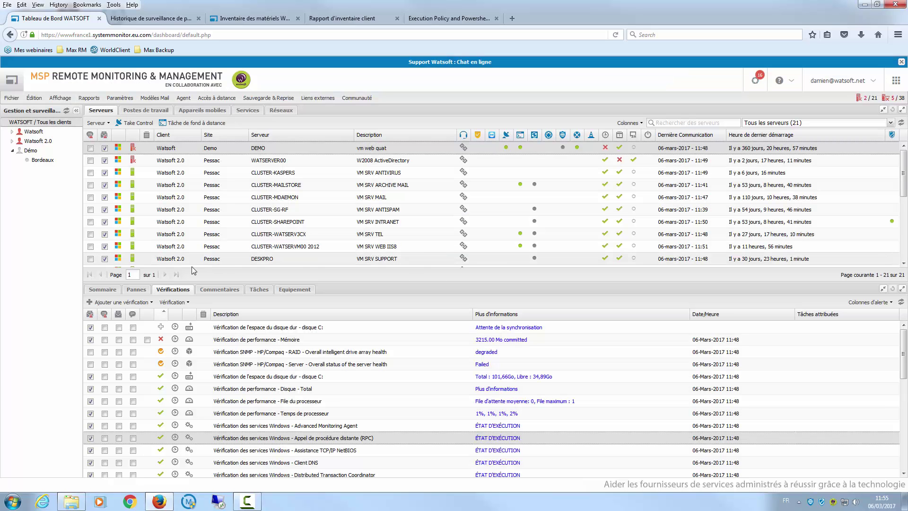
# Step: Review the remaining 24-7 check types for the DEMO server down to the SNMP check, then dismiss the list
pyautogui.click(121, 302)
pyautogui.moveTo(199, 315)
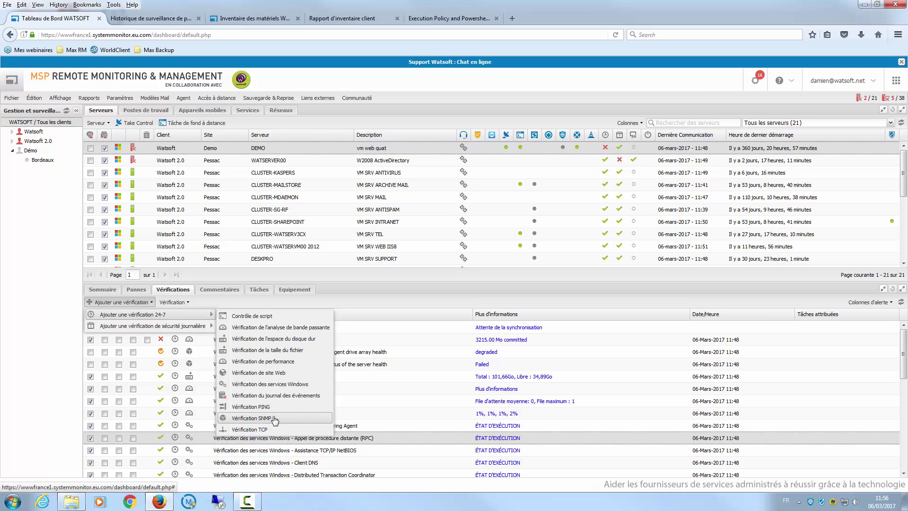
pyautogui.moveTo(156, 325)
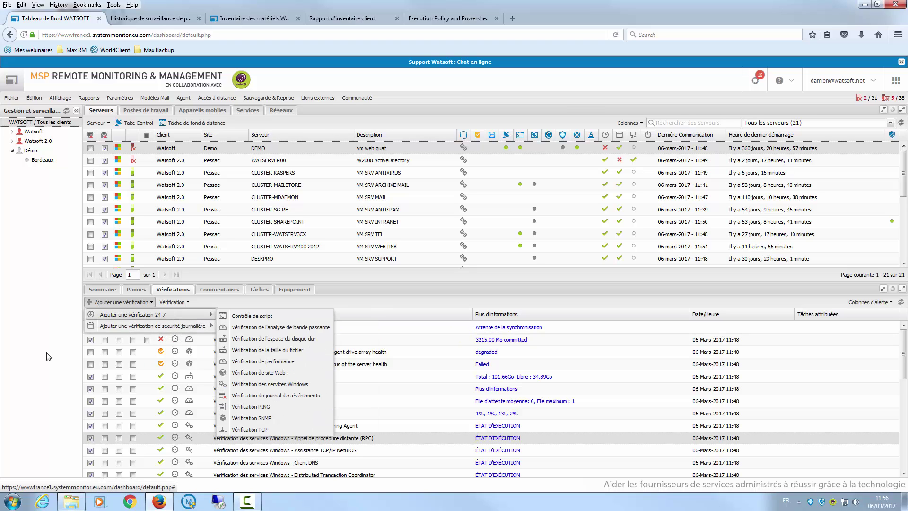
pyautogui.click(26, 383)
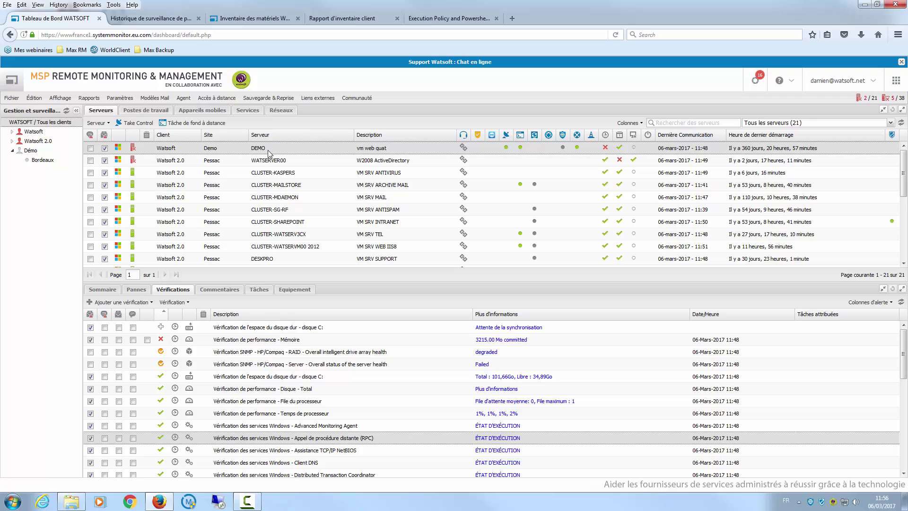
# Step: Examine the DEMO server's existing checks, from the HP/Compaq RAID SNMP check down to the critical event log checks
pyautogui.click(243, 351)
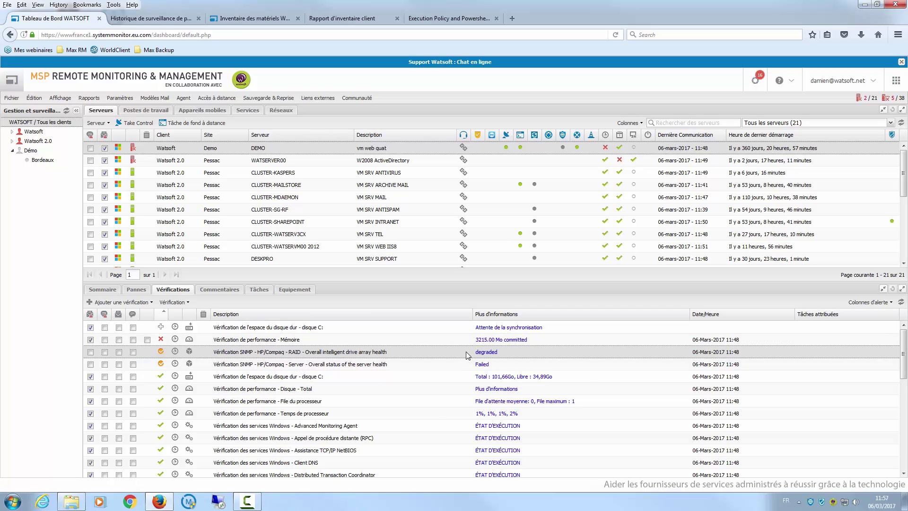
pyautogui.scroll(-5, 466, 357)
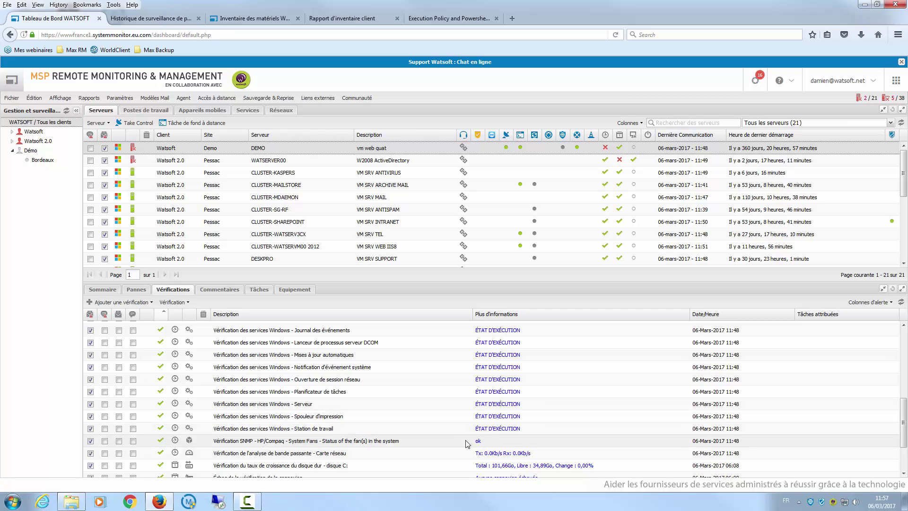
pyautogui.scroll(-2, 466, 445)
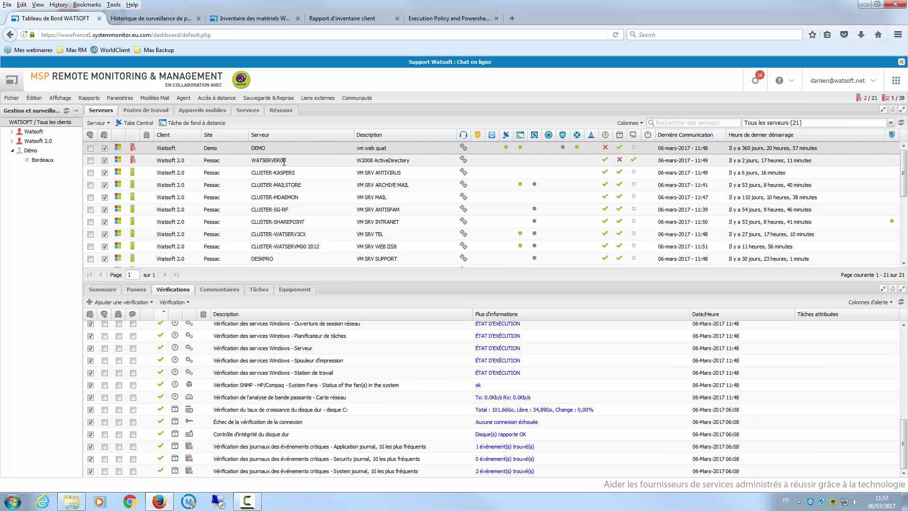
# Step: Browse the servers of the Watsoft 2.0 and Watsoft clients, then display the checks of WAT-LAB-GFI
pyautogui.click(59, 142)
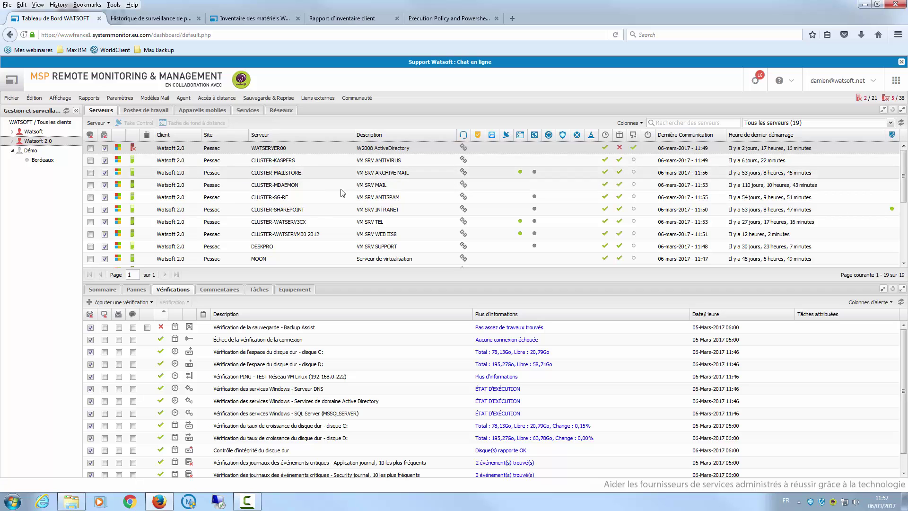
pyautogui.scroll(-5, 342, 192)
pyautogui.scroll(5, 313, 184)
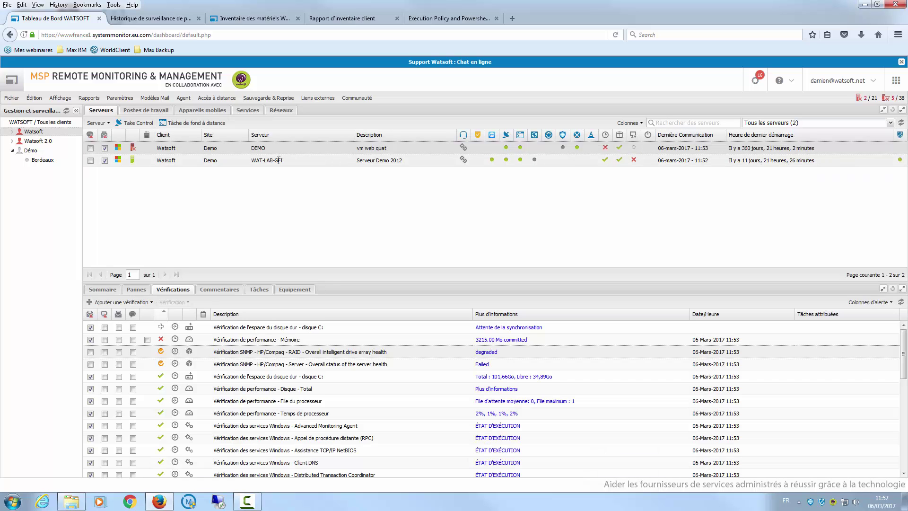
pyautogui.click(279, 160)
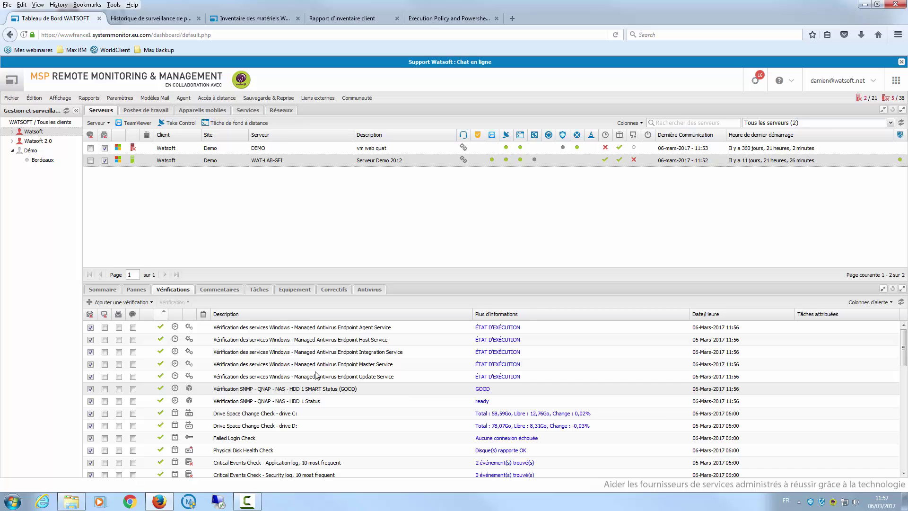
# Step: Open a new 24-7 SNMP check for WAT-LAB-GFI to view its predefined vendors, then close it without adding the check
pyautogui.click(121, 302)
pyautogui.moveTo(195, 317)
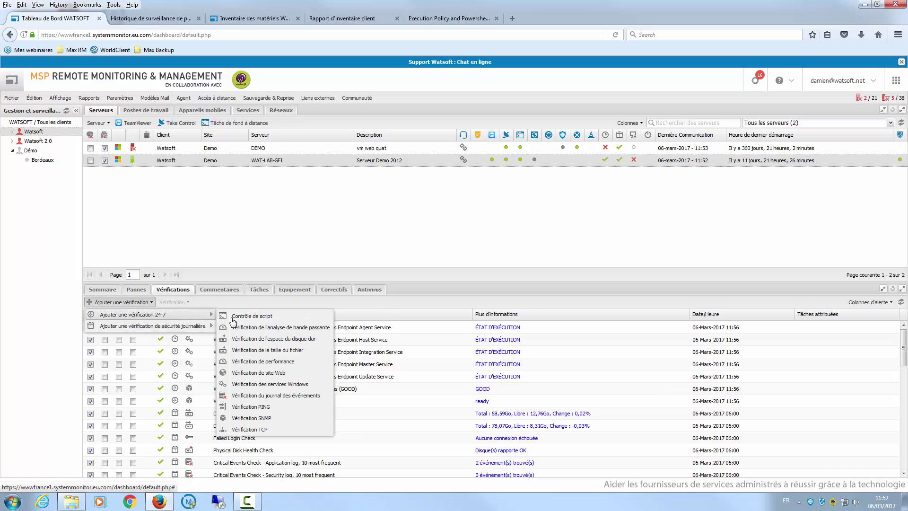
pyautogui.click(289, 417)
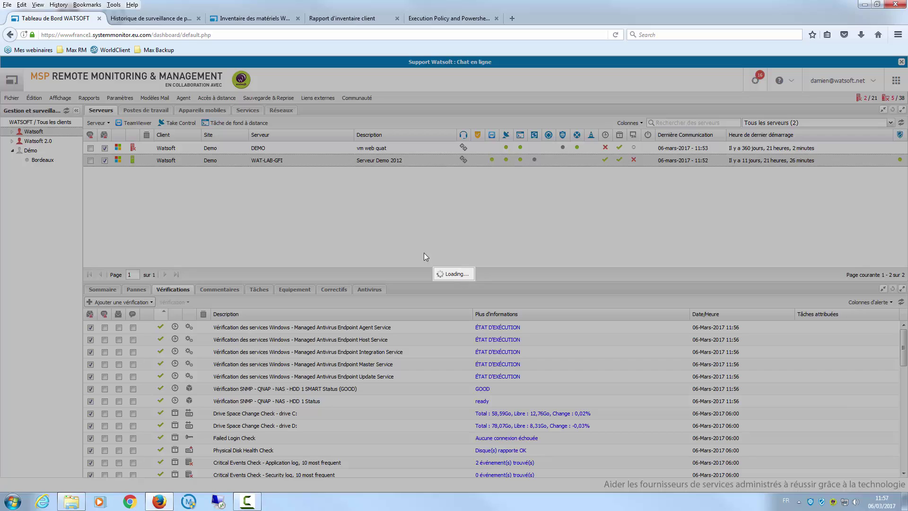
pyautogui.click(467, 202)
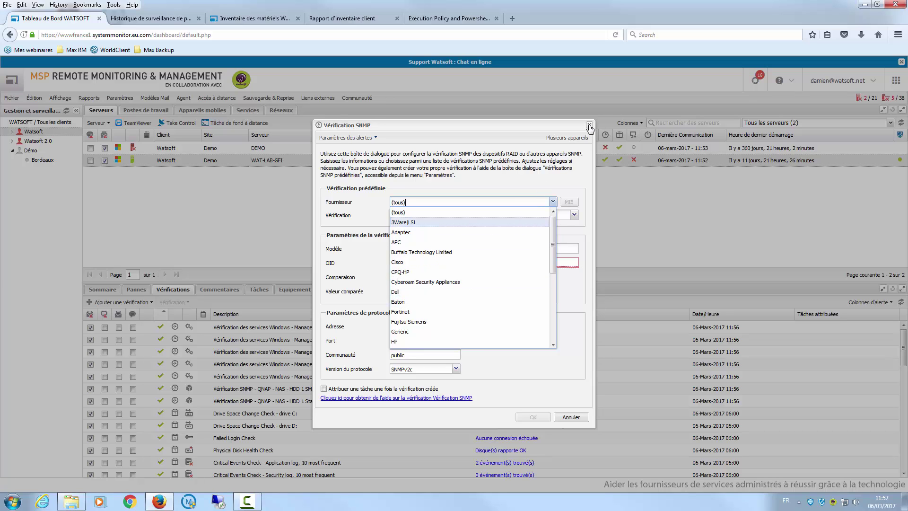
pyautogui.click(263, 251)
pyautogui.press('Escape')
# Step: Review the 24-7 and daily safety check types and the antivirus check's supported products for WAT-LAB-GFI, without adding a check
pyautogui.click(122, 301)
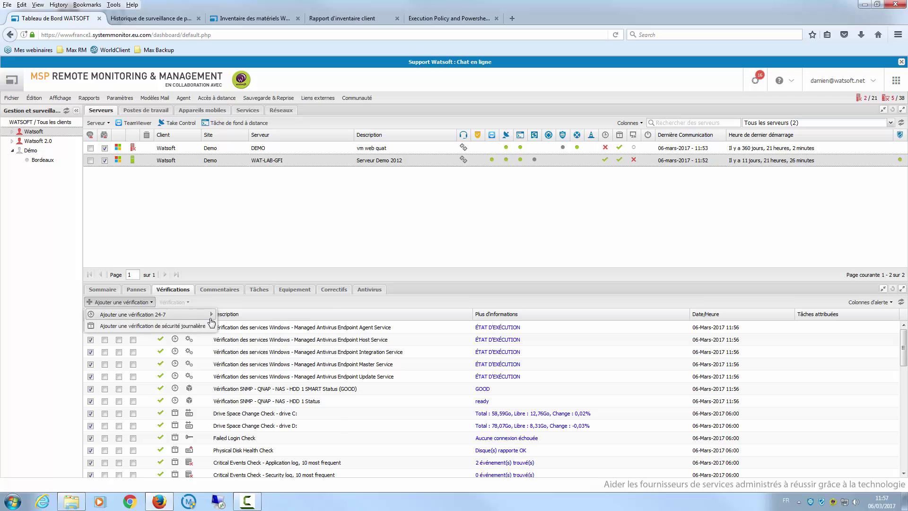
pyautogui.moveTo(210, 311)
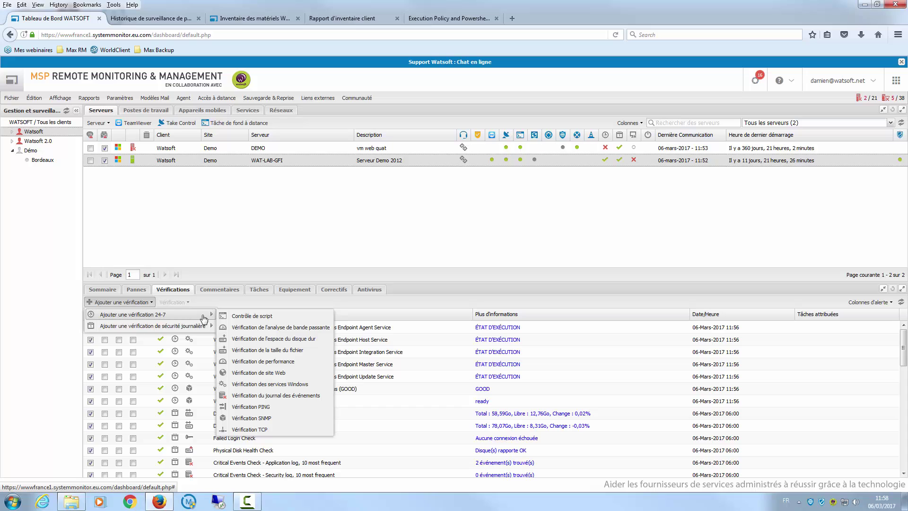
pyautogui.moveTo(203, 326)
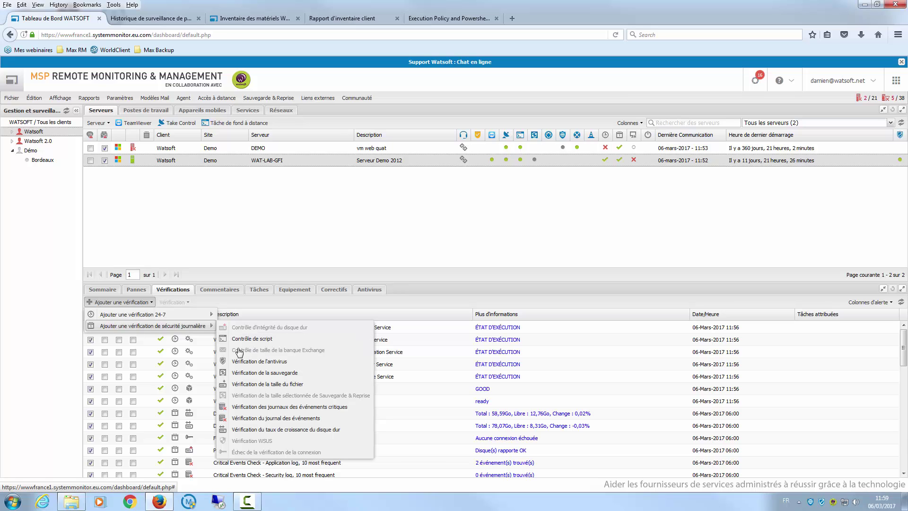
pyautogui.click(305, 362)
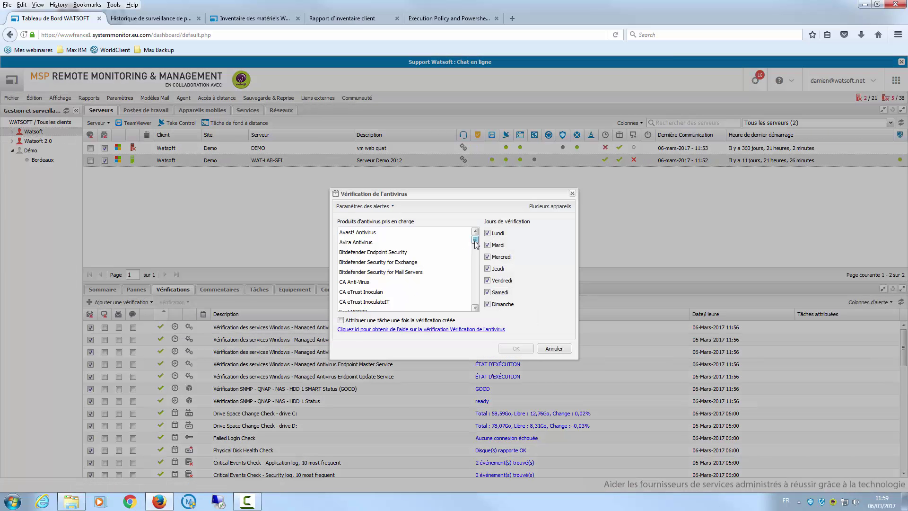
pyautogui.moveTo(475, 242); pyautogui.dragTo(476, 281)
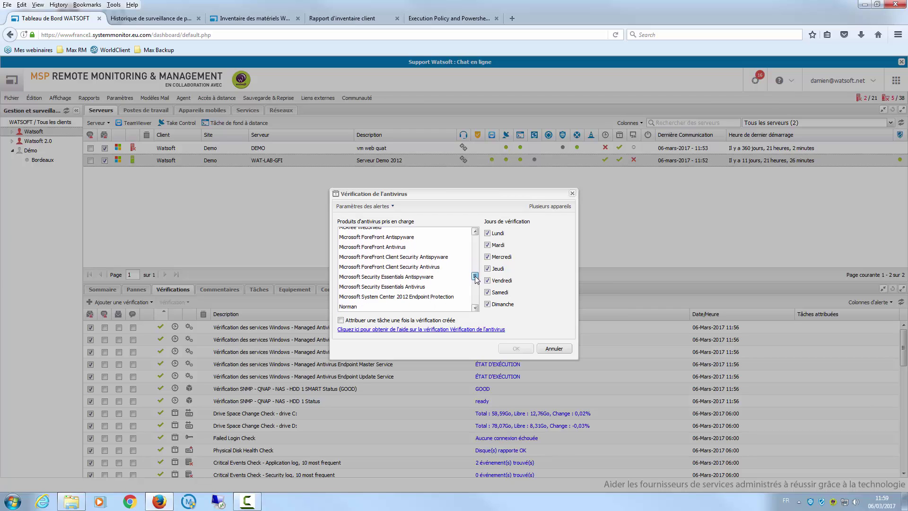
pyautogui.click(572, 194)
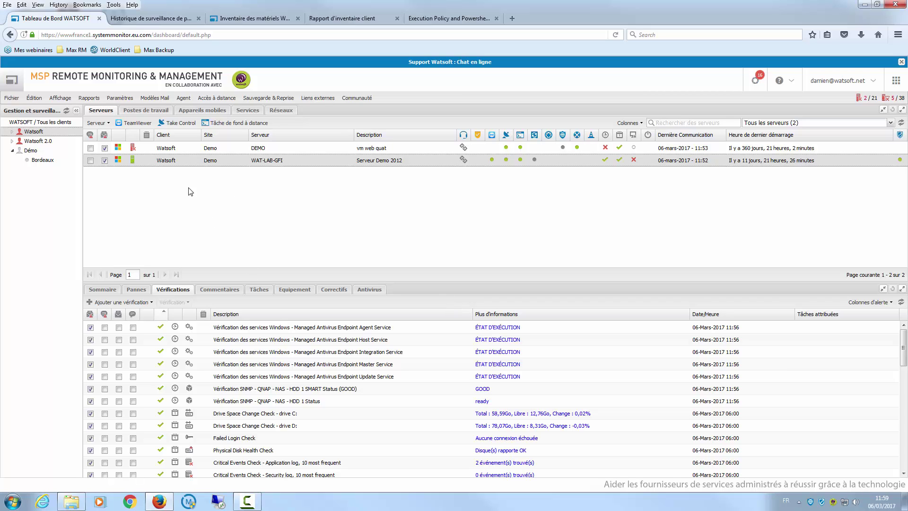
# Step: Open the managed antivirus settings, view the server clients and the Actif/Inactif options, then close them without changes
pyautogui.click(111, 101)
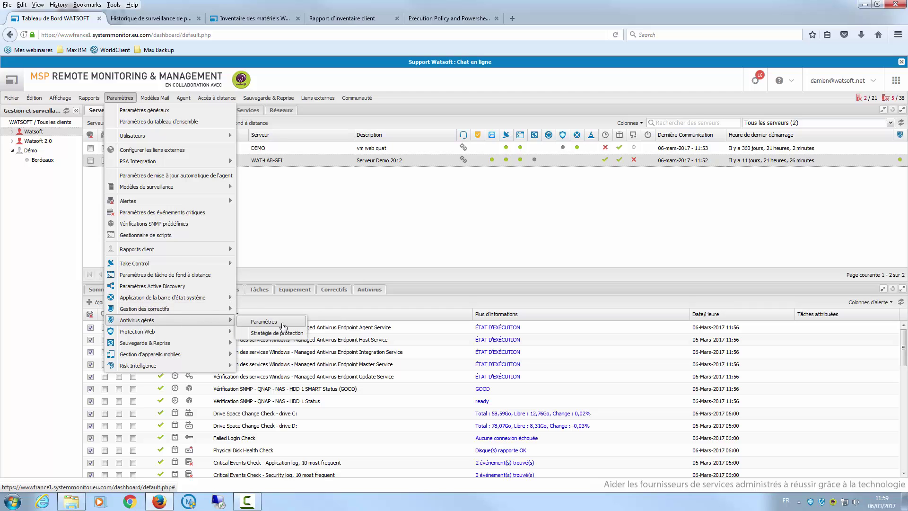
pyautogui.click(453, 274)
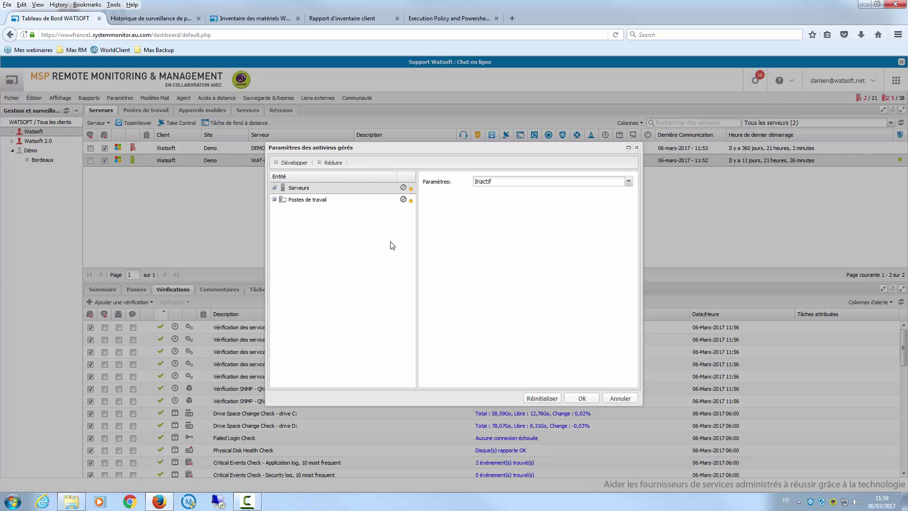
pyautogui.click(274, 188)
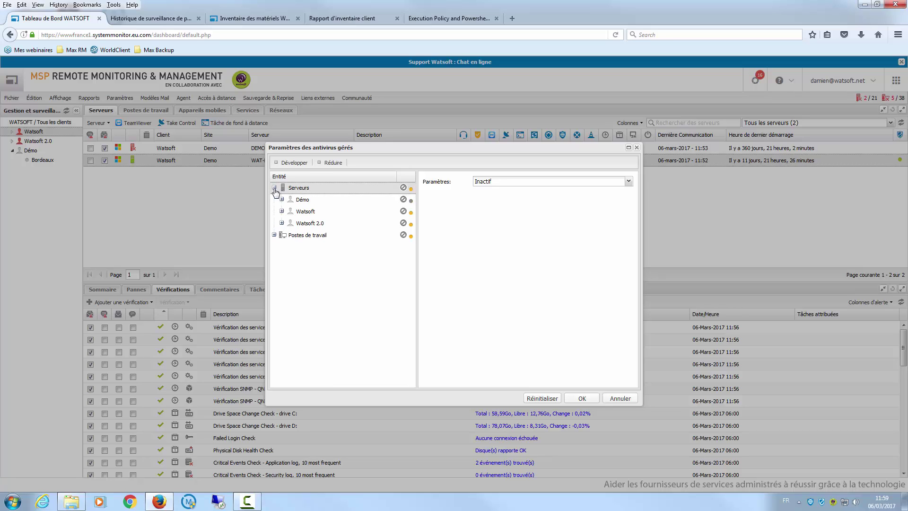
pyautogui.click(274, 187)
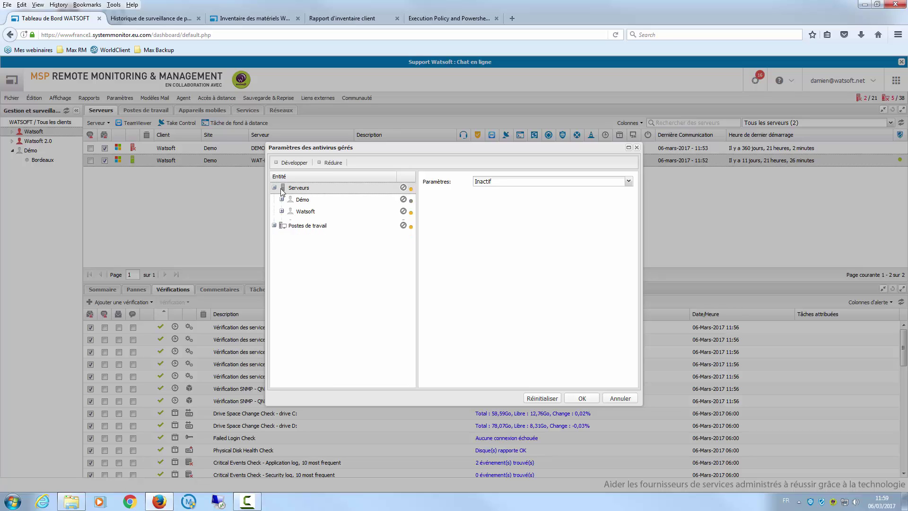
pyautogui.click(513, 184)
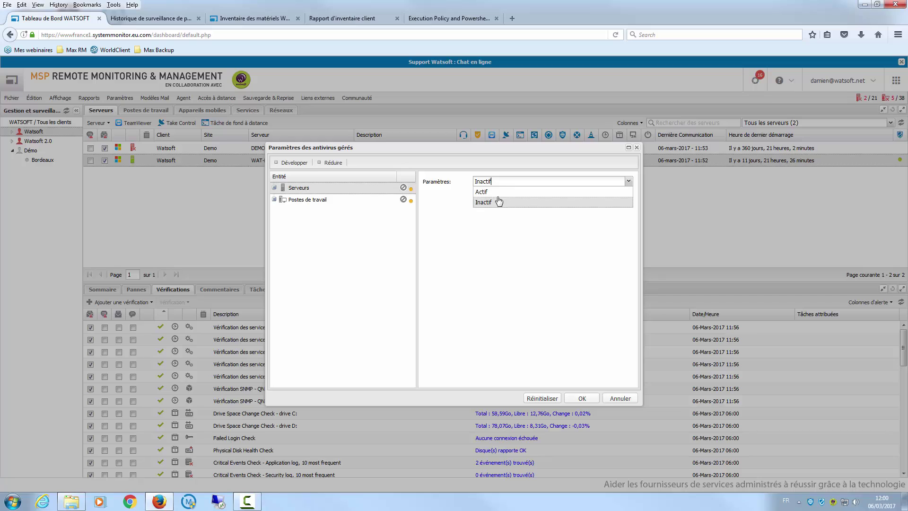
pyautogui.click(525, 253)
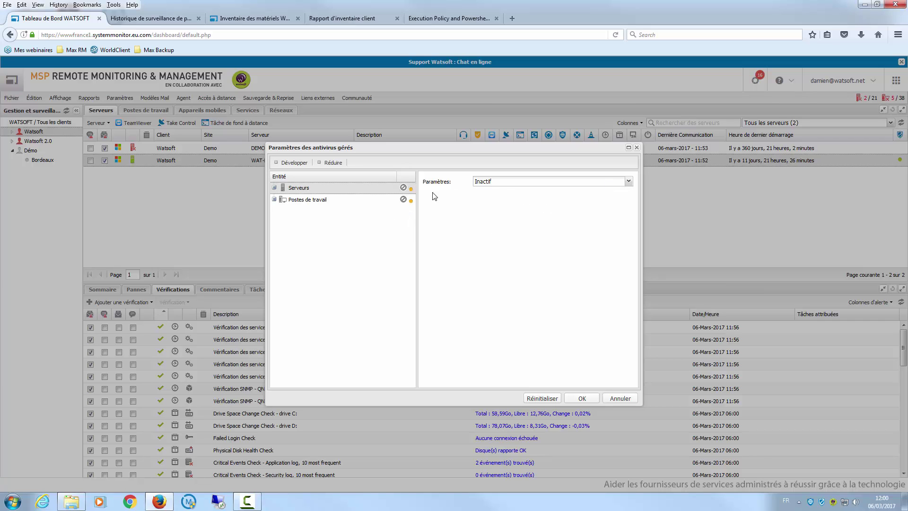
pyautogui.click(636, 147)
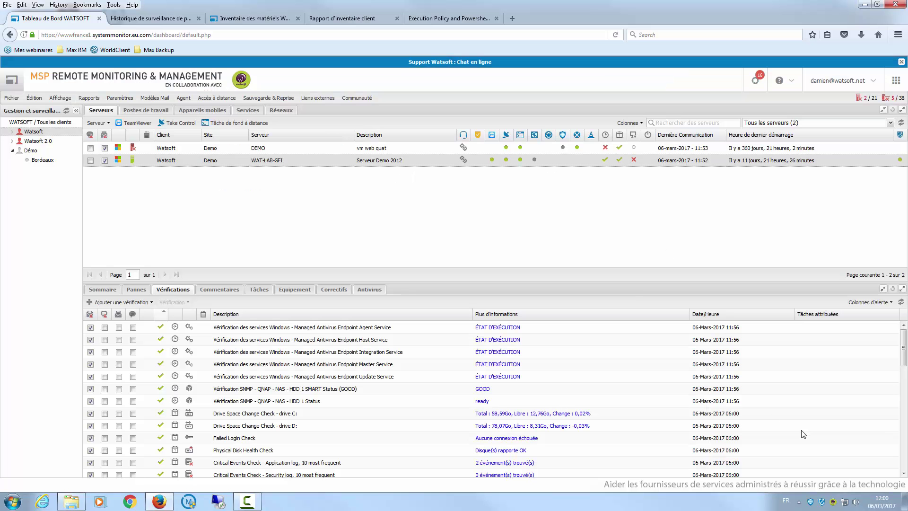
# Step: Open the local Watsoft Antivirus and review its status, security tasks, events and product information, then close it
pyautogui.click(821, 502)
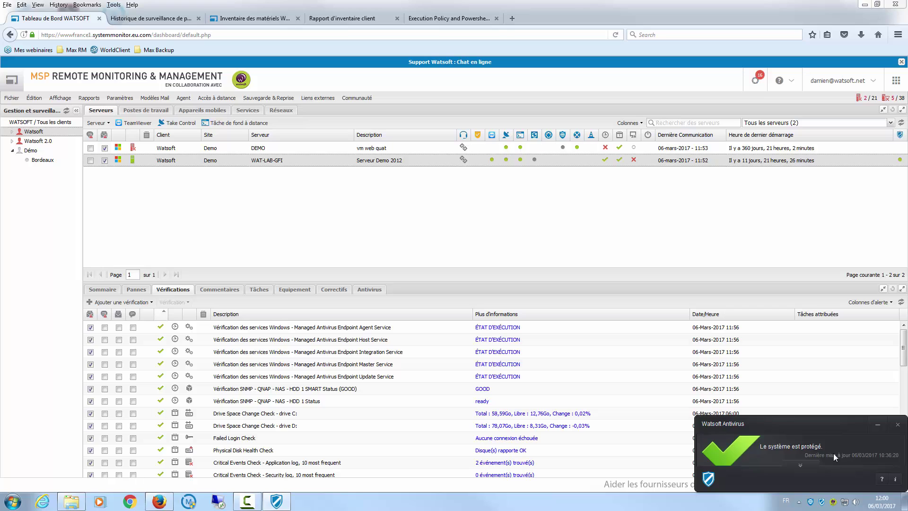
pyautogui.click(801, 466)
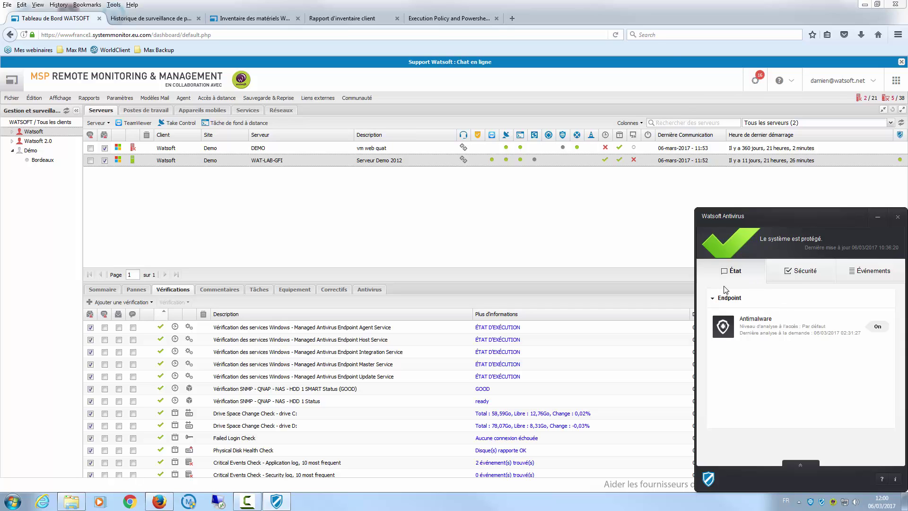
pyautogui.click(806, 278)
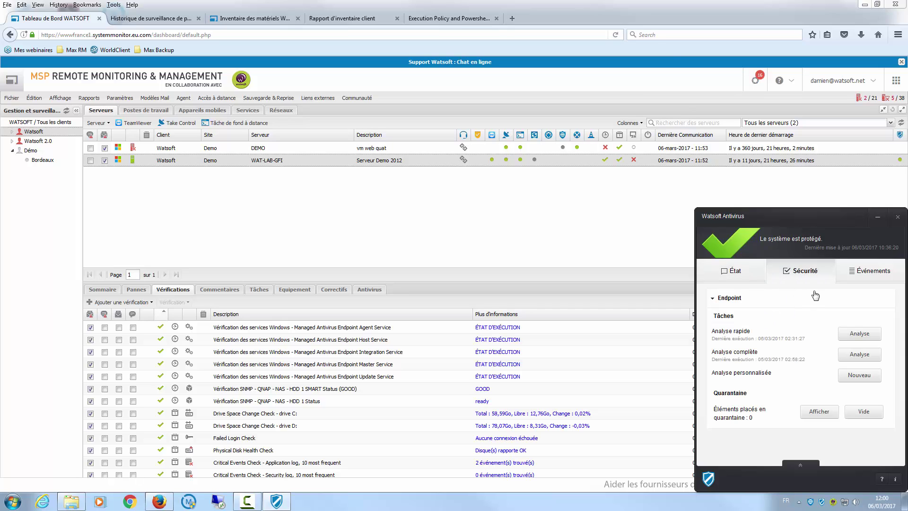
pyautogui.click(871, 279)
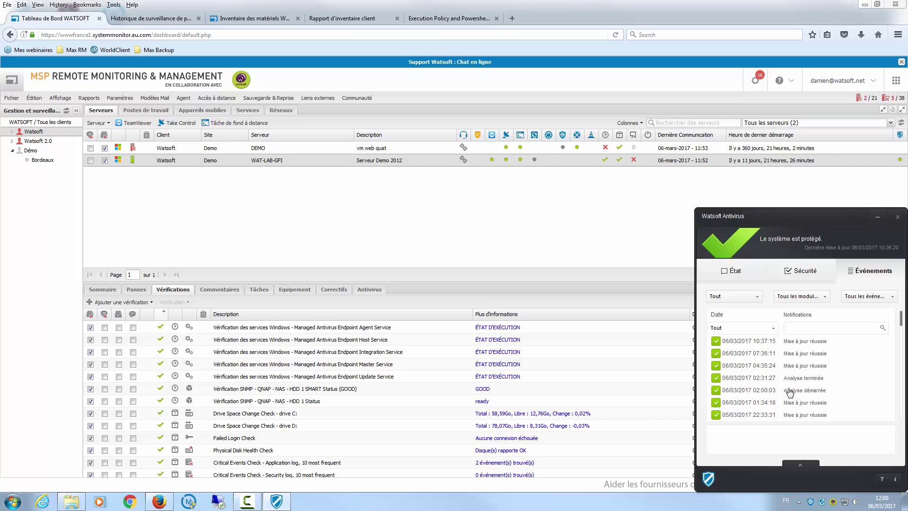
pyautogui.click(895, 479)
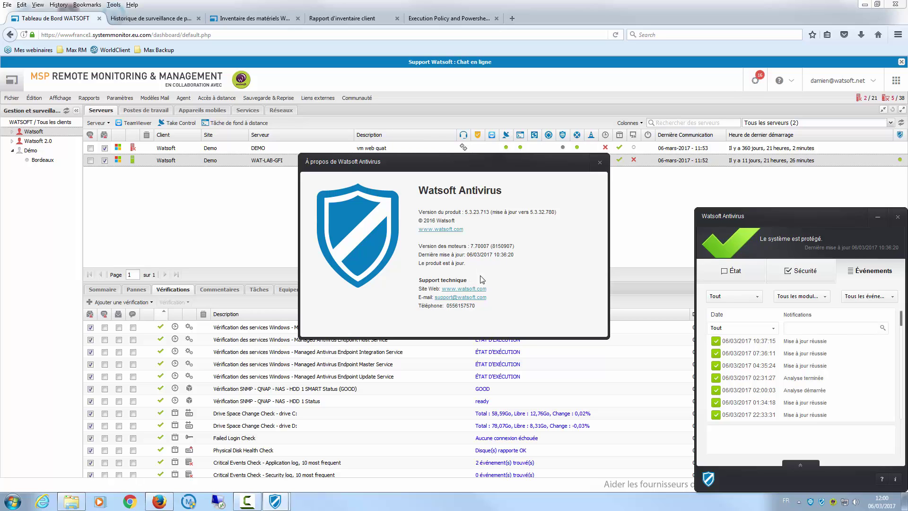
pyautogui.click(599, 164)
pyautogui.click(885, 216)
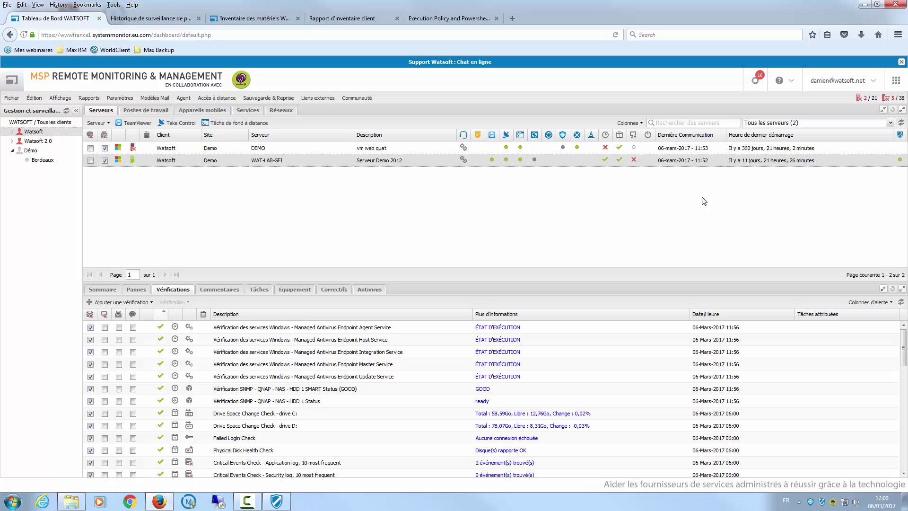
# Step: Browse the workstations of the Watsoft and Watsoft 2.0 clients, then display the checks of MARK-ED
pyautogui.click(149, 112)
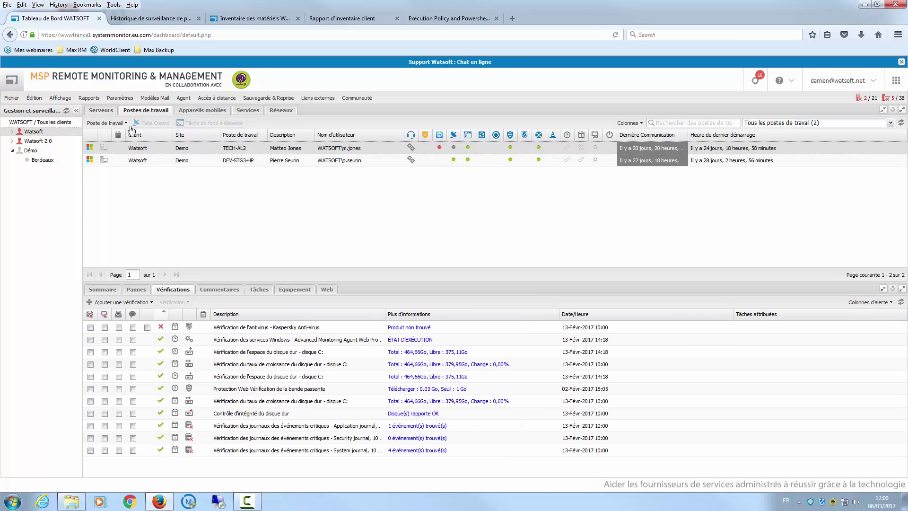
pyautogui.click(55, 141)
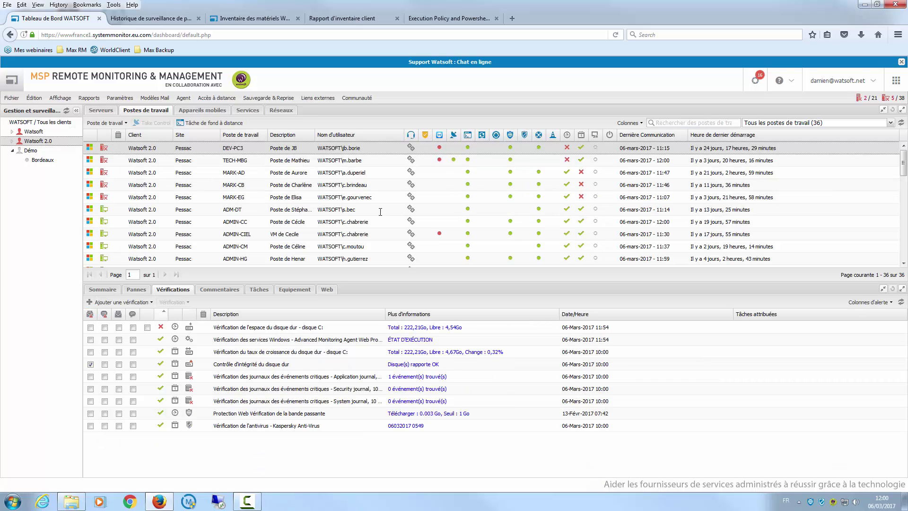
pyautogui.scroll(-2, 303, 194)
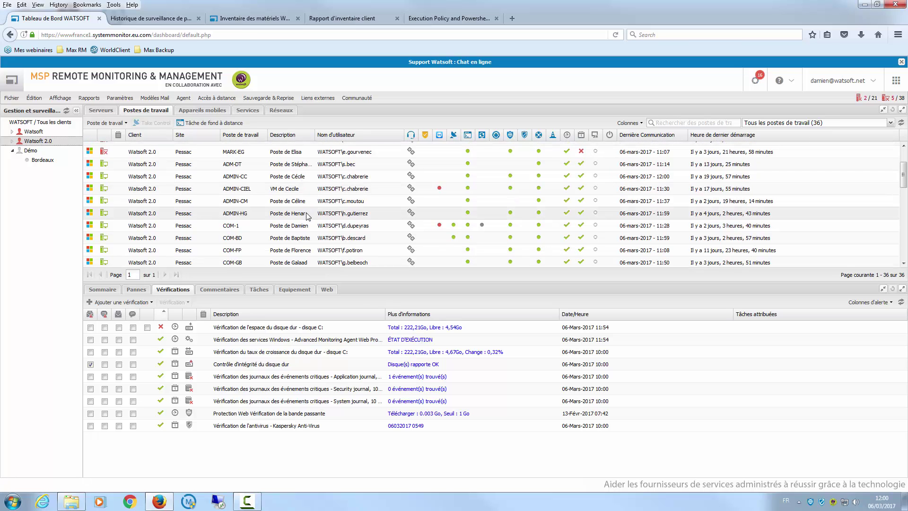
pyautogui.scroll(-5, 322, 216)
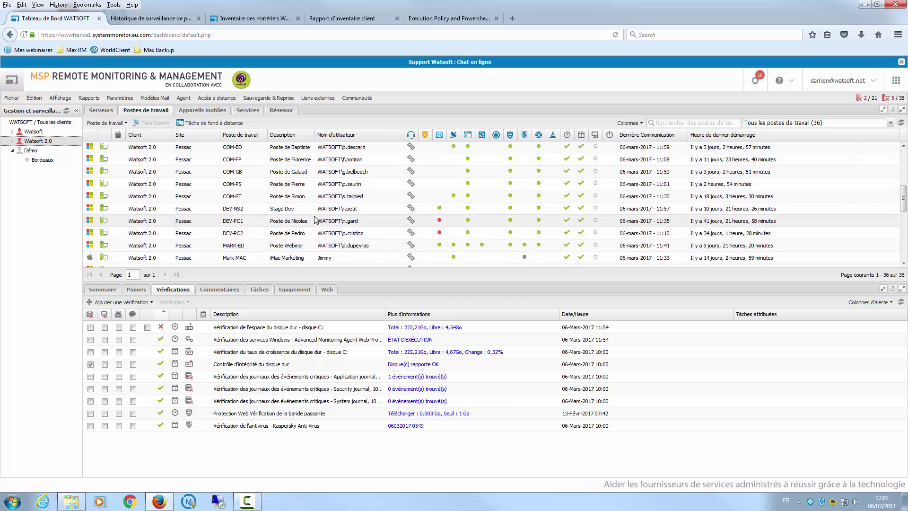
pyautogui.click(243, 200)
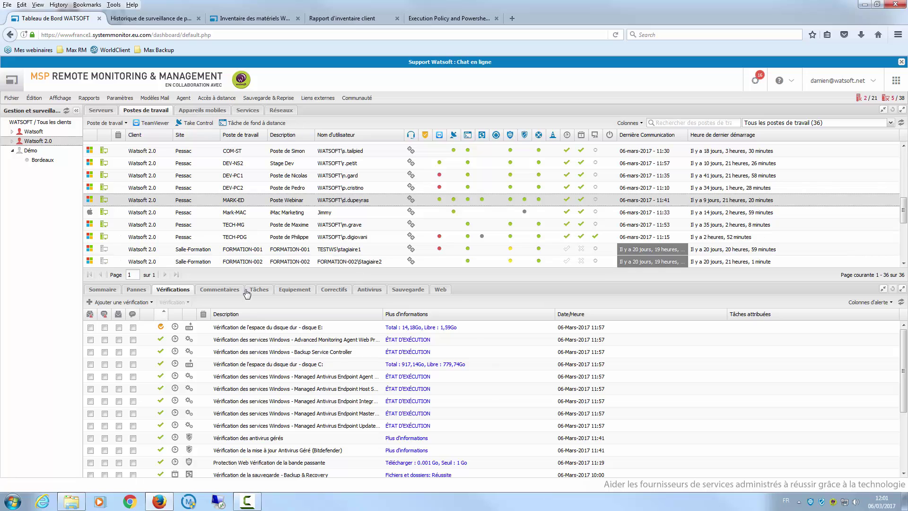
# Step: Review MARK-ED's antivirus threats, scans and quarantine, plus the managed antivirus scan actions available for it
pyautogui.click(366, 292)
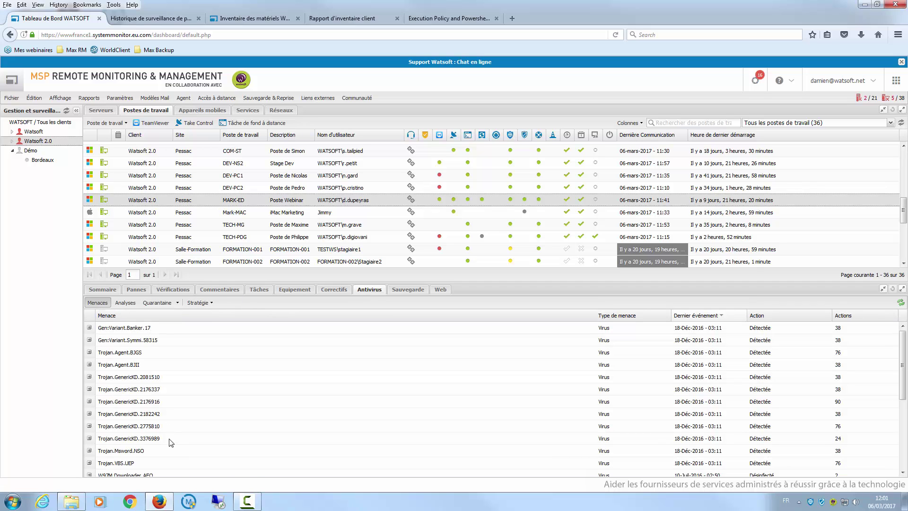
pyautogui.click(126, 303)
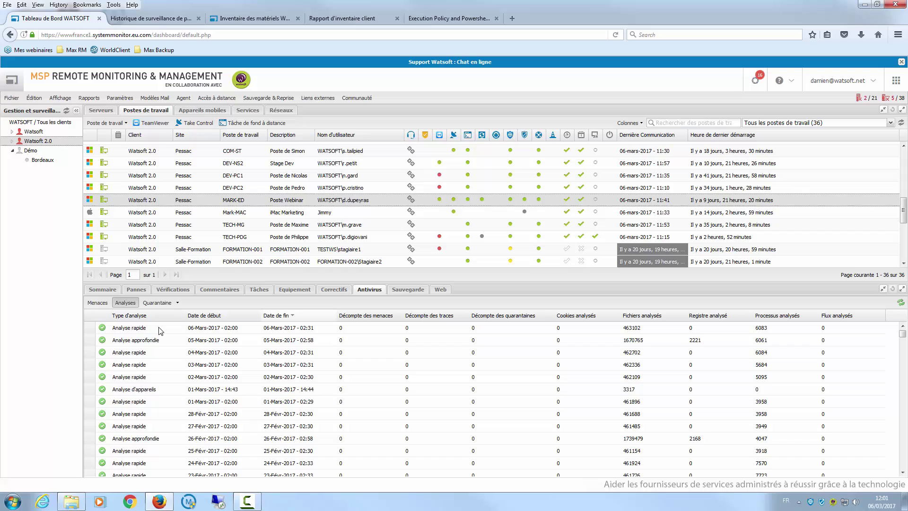
pyautogui.click(156, 302)
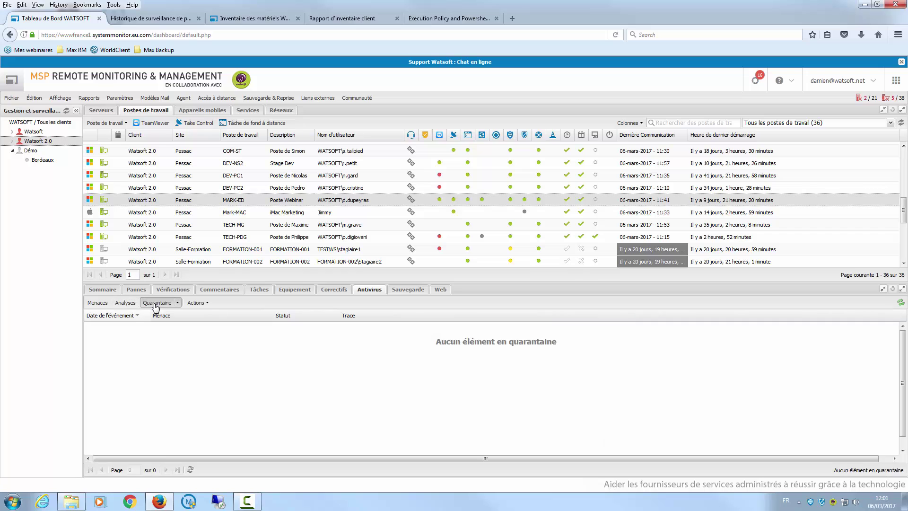
pyautogui.rightClick(360, 202)
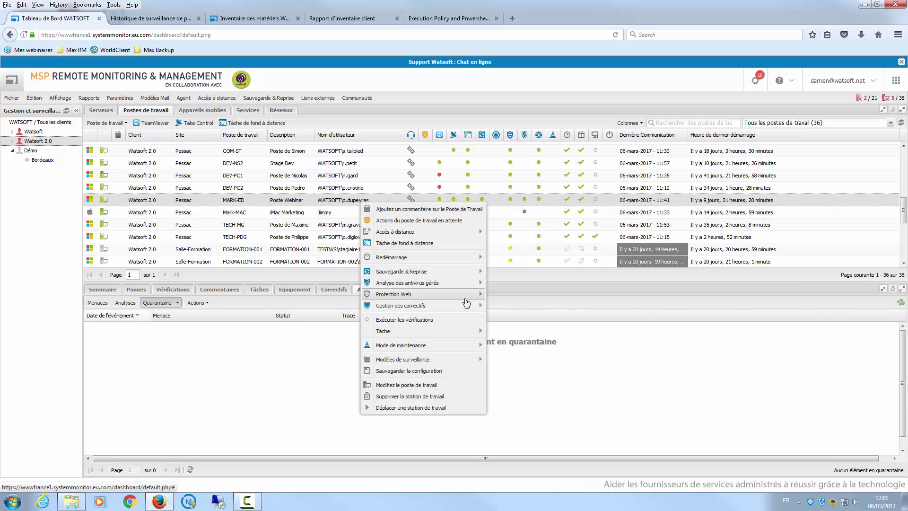
pyautogui.moveTo(464, 295)
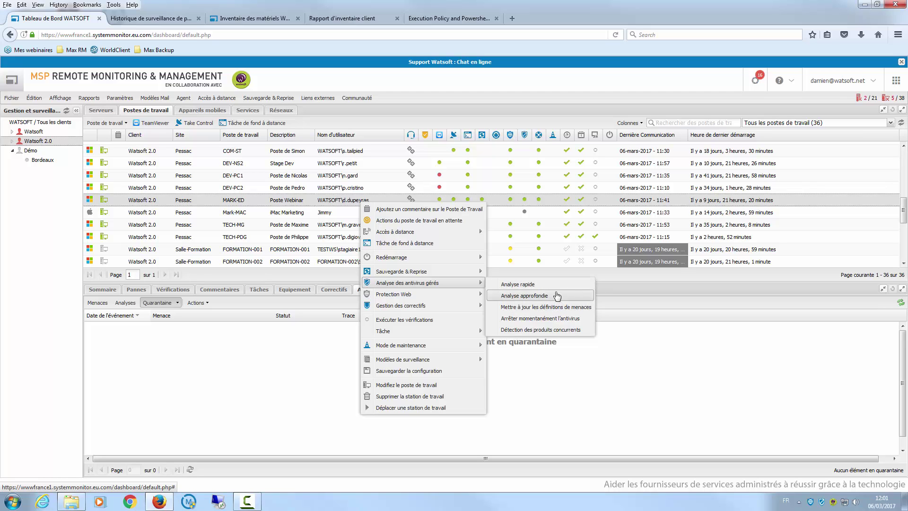
# Step: Open a new daily backup check for MARK-ED to view its supported backup products, then close it without adding the check
pyautogui.click(173, 289)
pyautogui.click(143, 303)
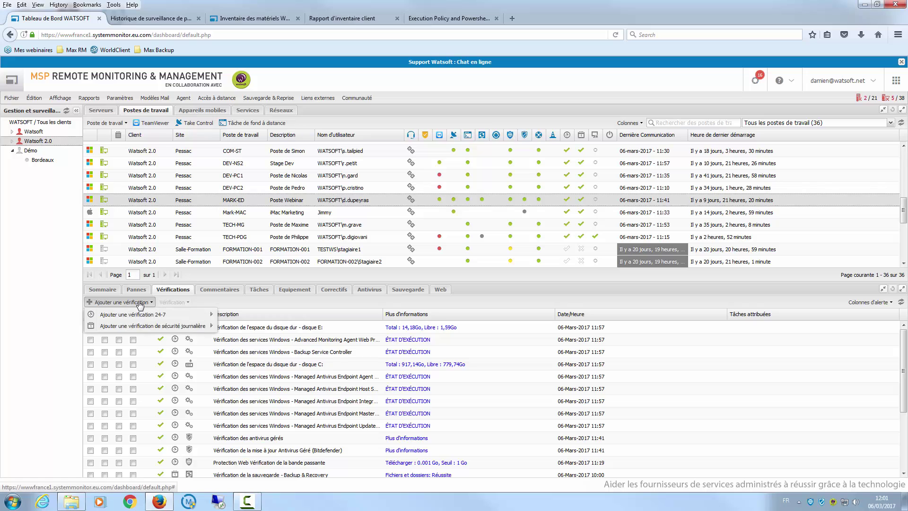
pyautogui.moveTo(204, 326)
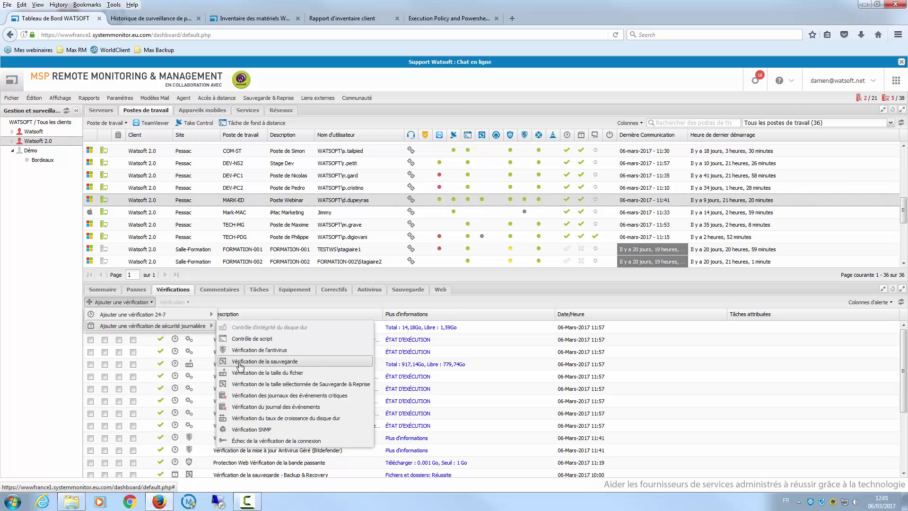
pyautogui.click(319, 362)
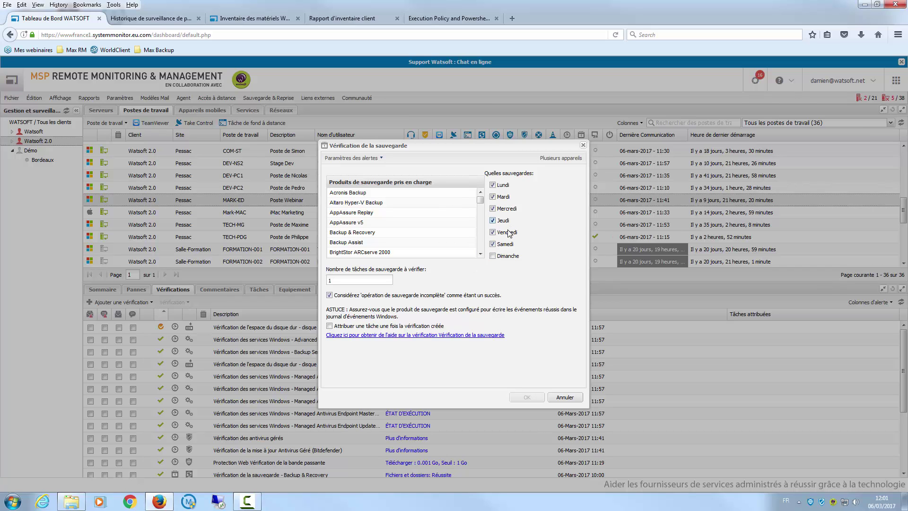
pyautogui.click(583, 146)
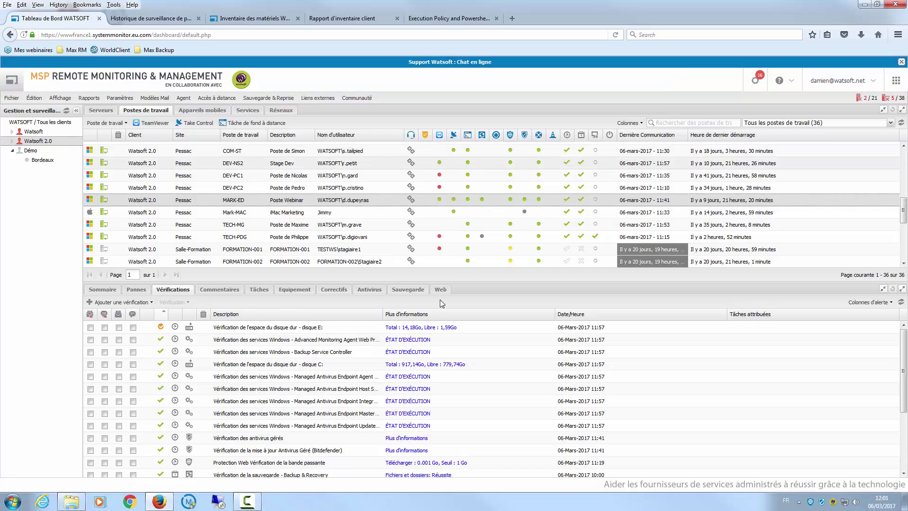
# Step: View the Backup & Recovery policy settings for servers and workstations, then close them without changes
pyautogui.click(120, 98)
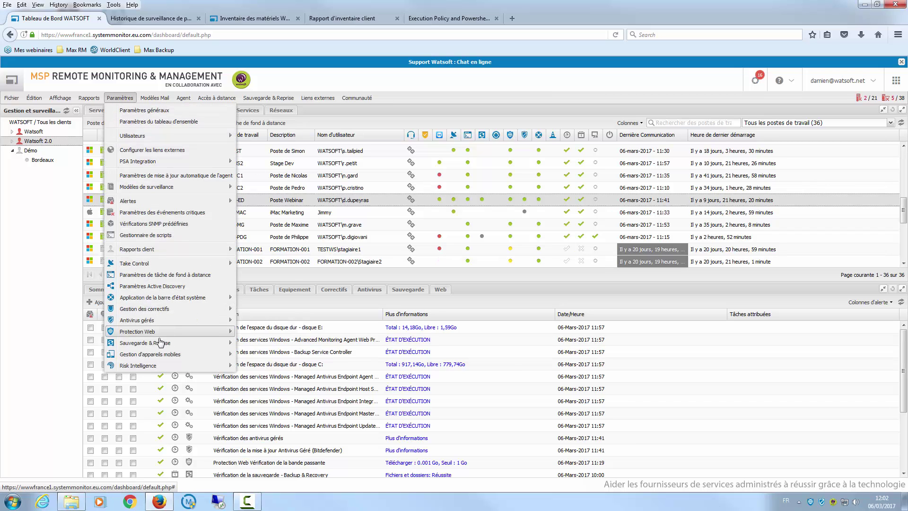
pyautogui.moveTo(156, 346)
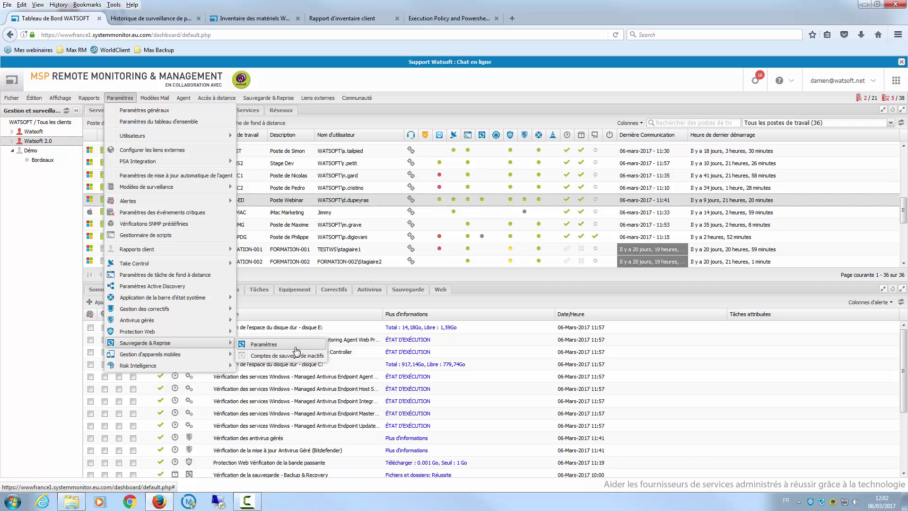
pyautogui.click(296, 347)
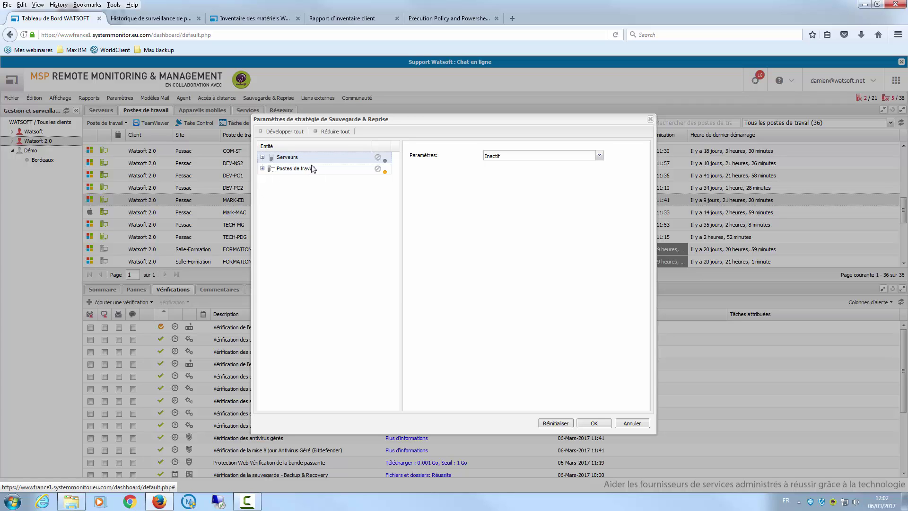
pyautogui.click(650, 119)
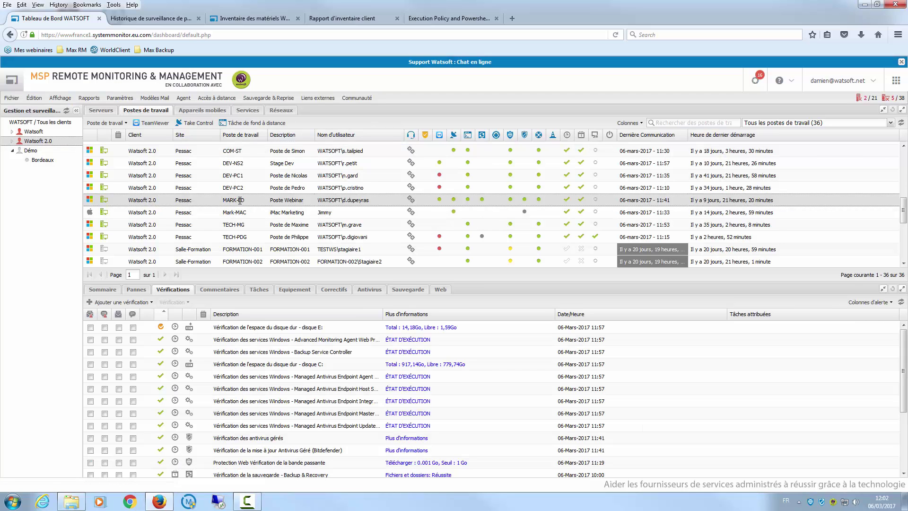
# Step: Review the Backup & Recovery settings of the MARK-ED workstation, close them without changes, and show the desktop
pyautogui.doubleClick(248, 201)
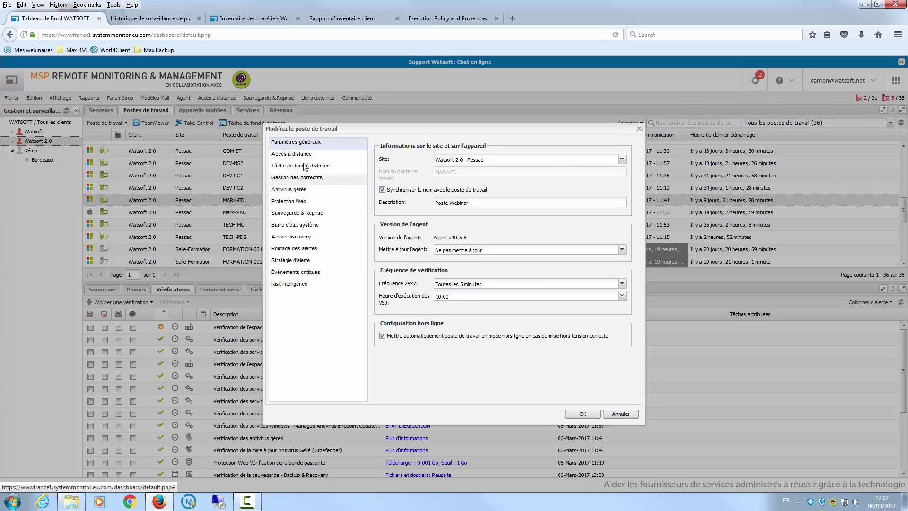
pyautogui.click(303, 213)
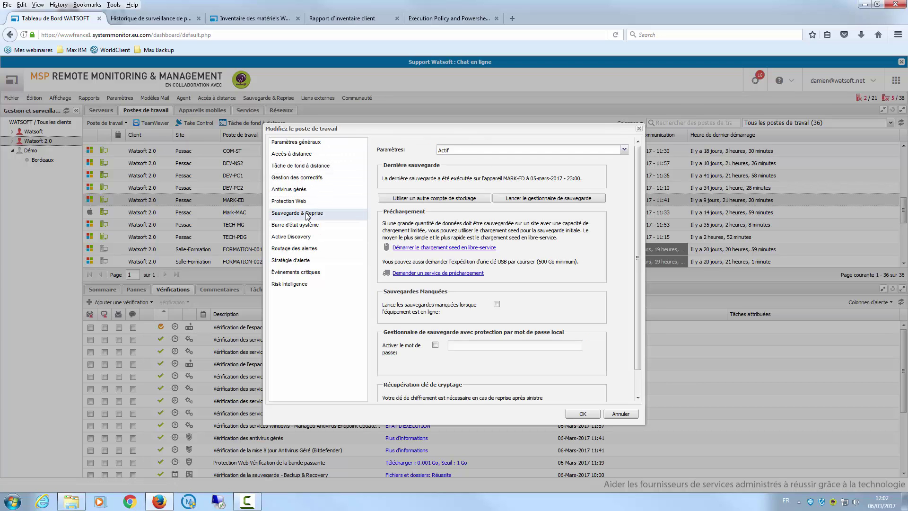
pyautogui.click(639, 129)
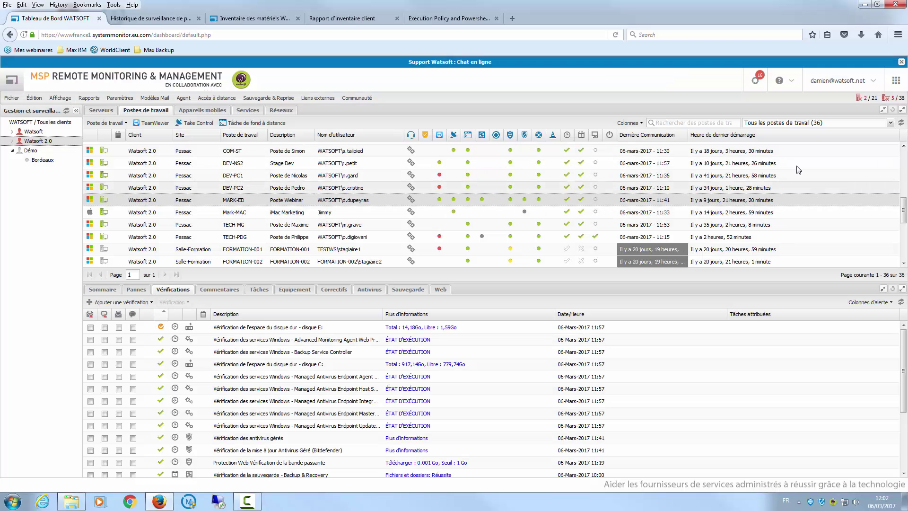
pyautogui.click(864, 4)
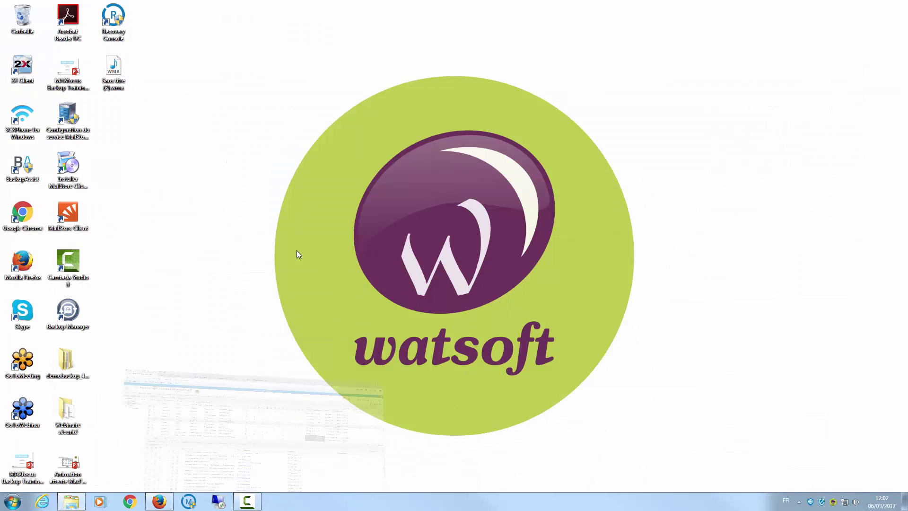
# Step: Open Backup Manager, view the backup summary for 5 March 2017, and display the protected and available backup sources
pyautogui.click(77, 327)
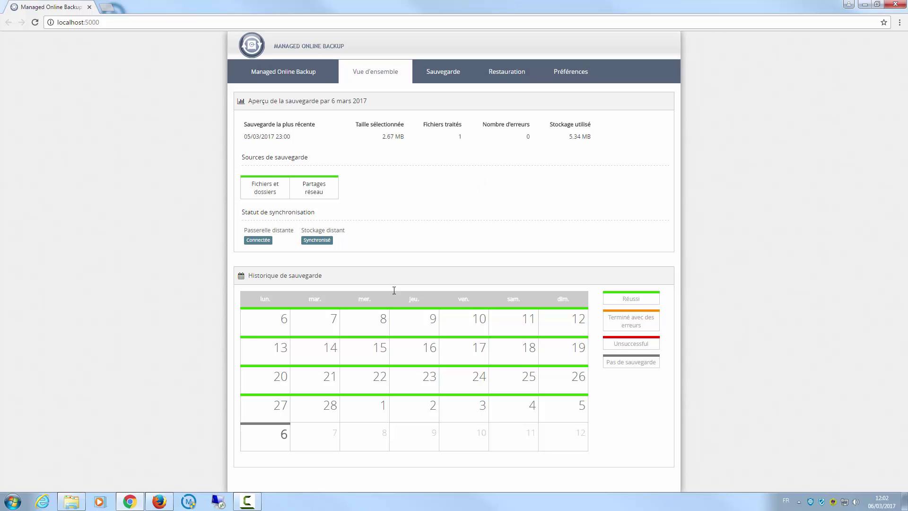
pyautogui.click(560, 409)
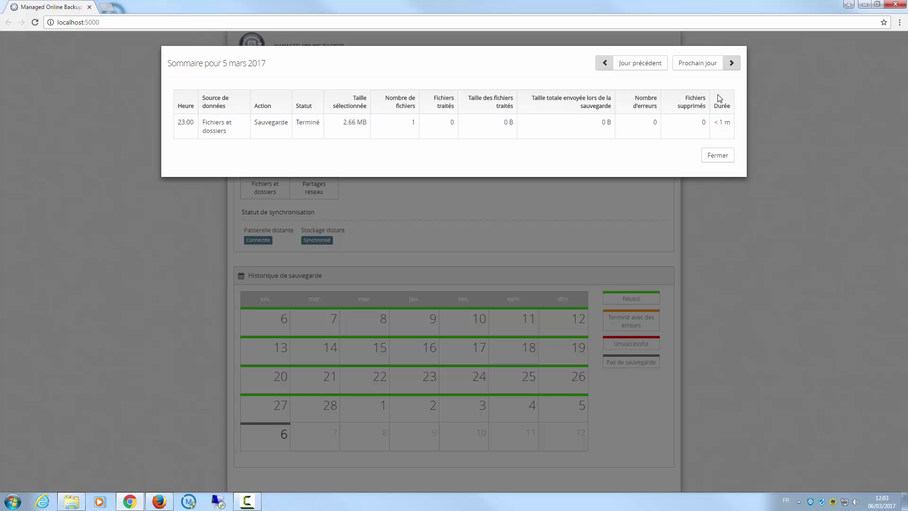
pyautogui.click(723, 156)
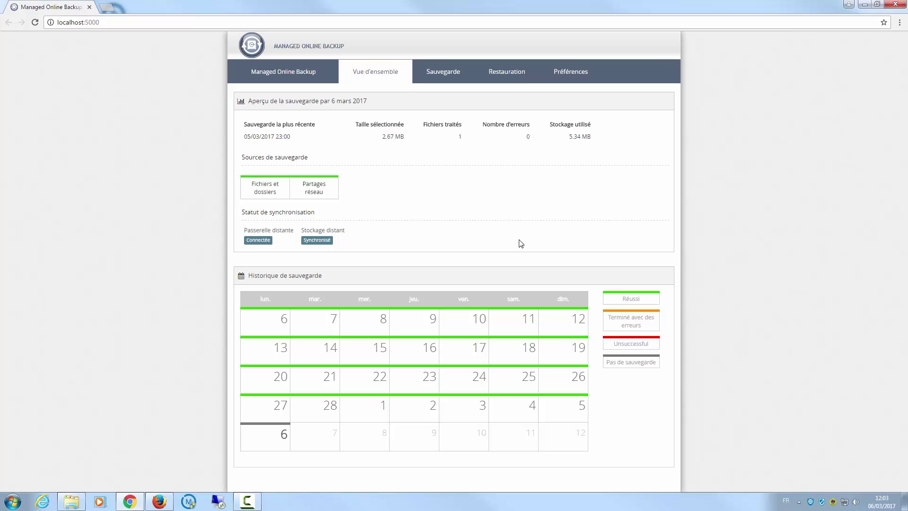
pyautogui.click(452, 71)
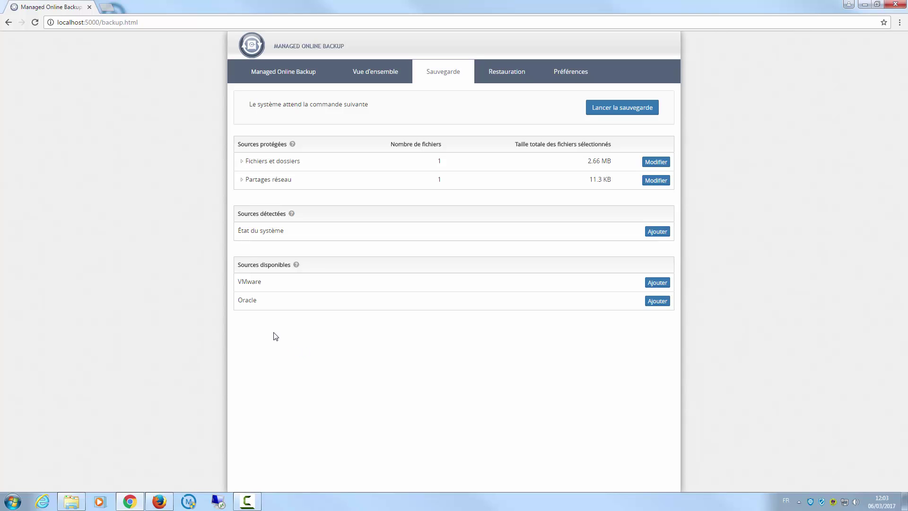
# Step: Review the backup preferences for the "relance check" script, the proxy, bandwidth performance and LocalSpeedVault
pyautogui.click(577, 70)
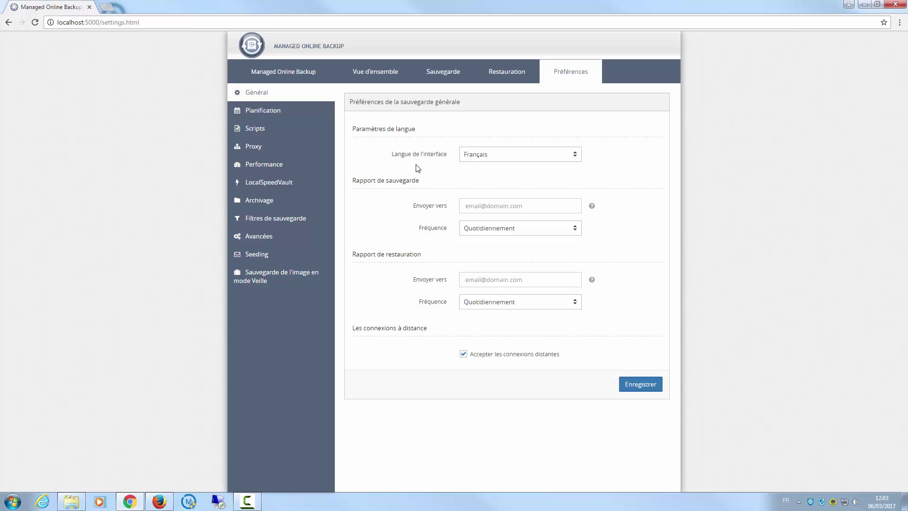
pyautogui.click(284, 134)
pyautogui.click(418, 152)
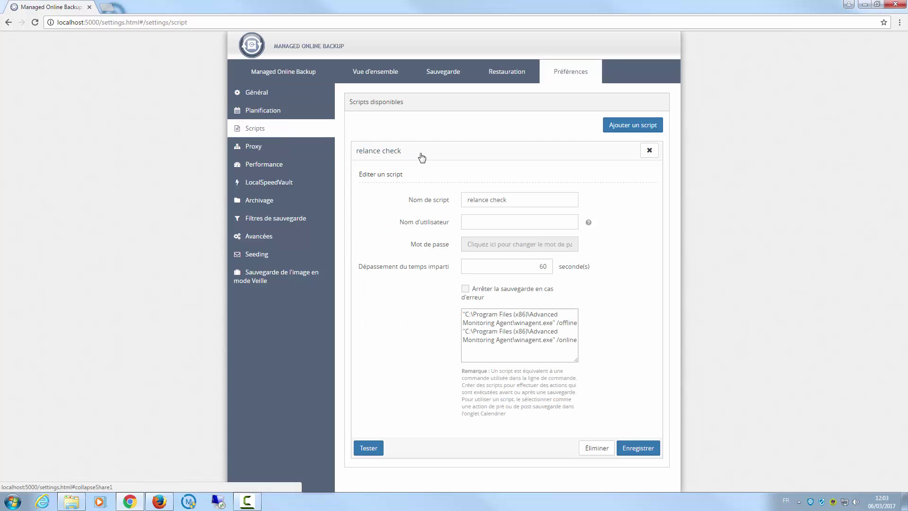
pyautogui.click(282, 151)
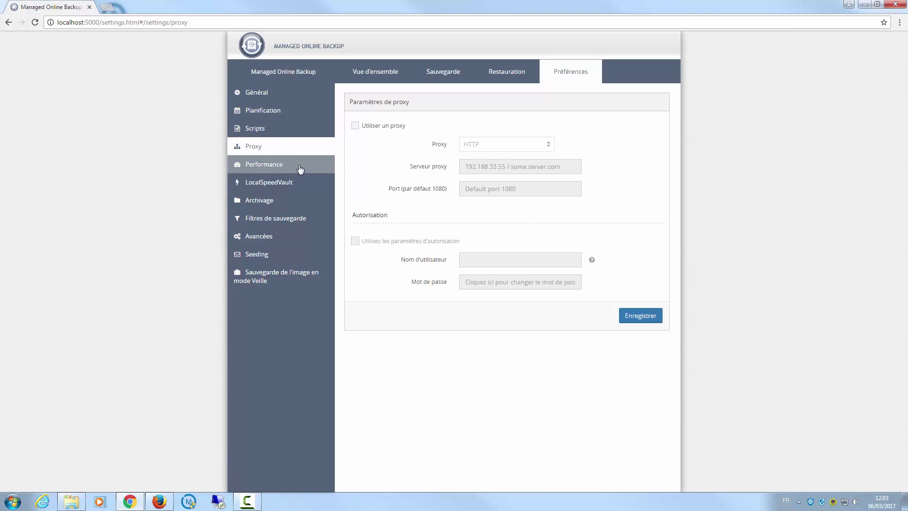
pyautogui.click(285, 167)
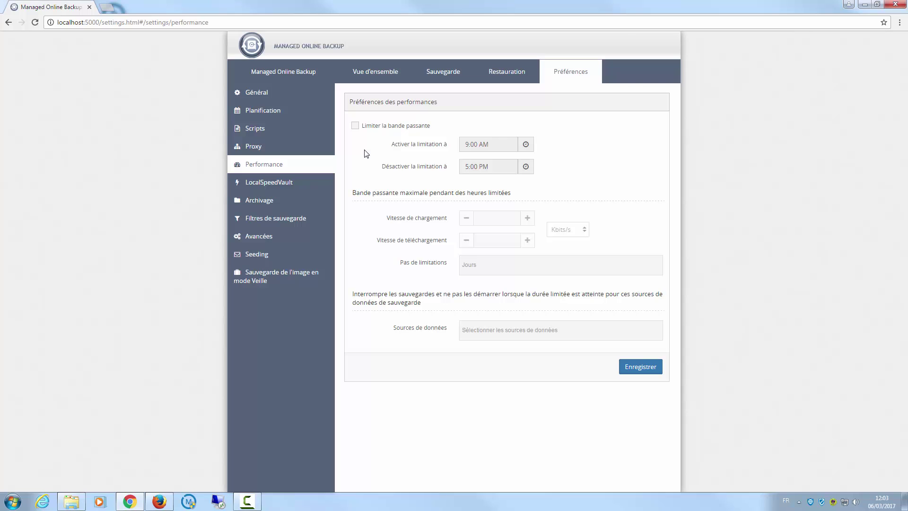
pyautogui.click(302, 189)
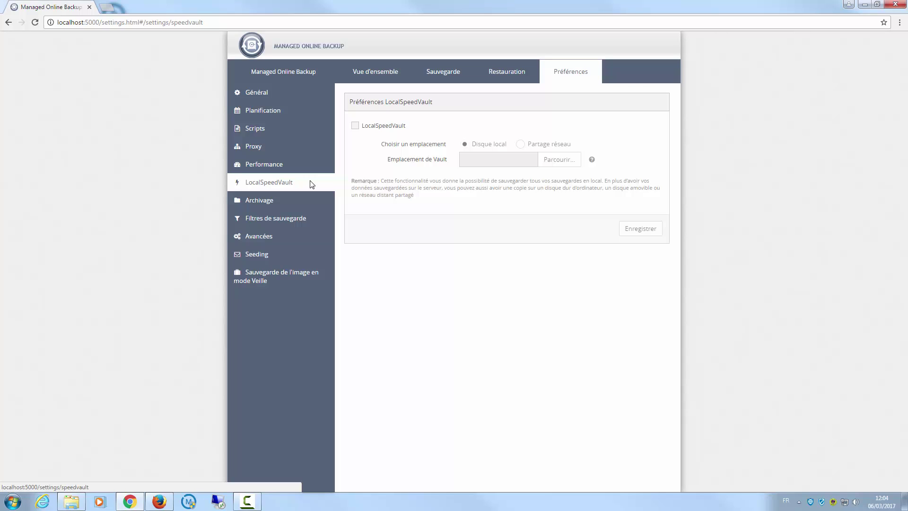
# Step: Review the backup preferences for archiving, backup filters, advanced options, seeding and standby image backup
pyautogui.click(274, 200)
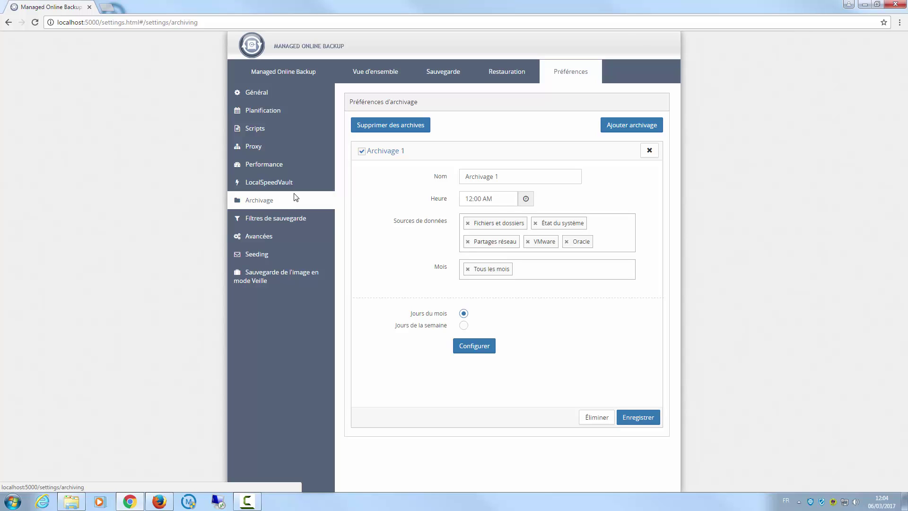
pyautogui.click(288, 227)
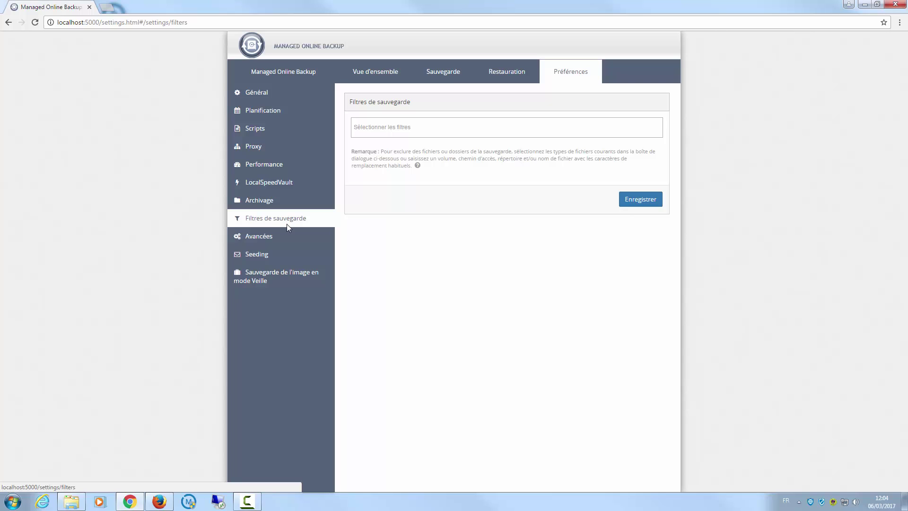
pyautogui.click(303, 243)
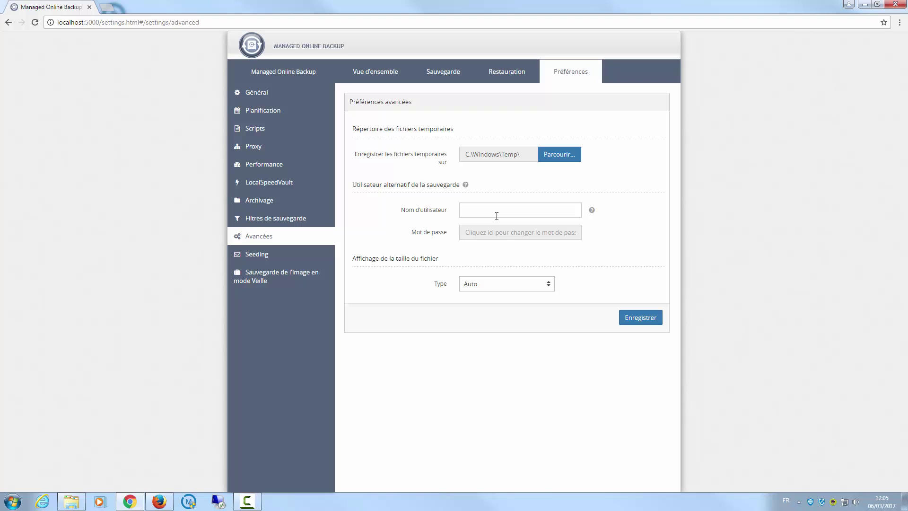
pyautogui.click(290, 255)
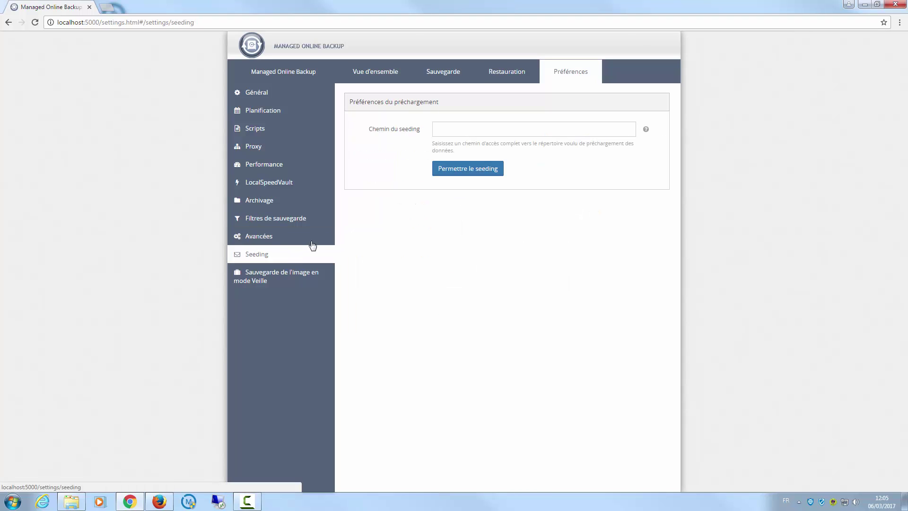
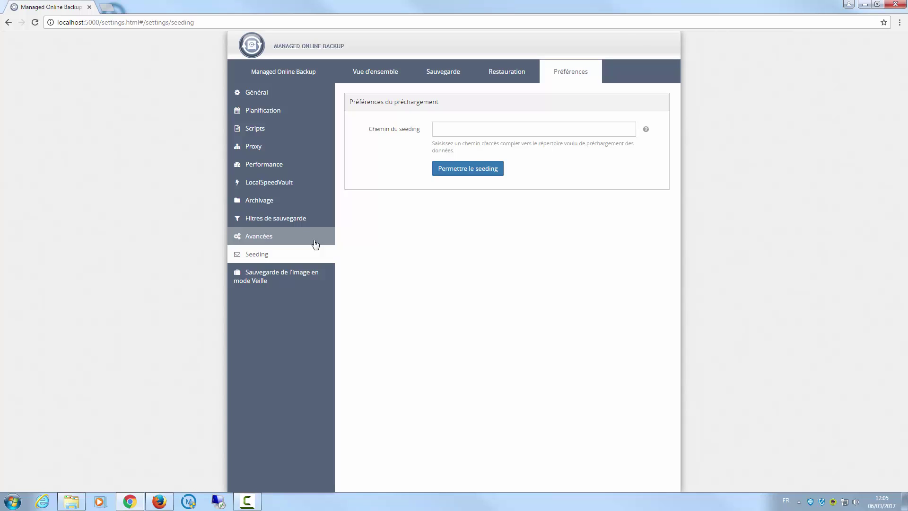
pyautogui.click(282, 280)
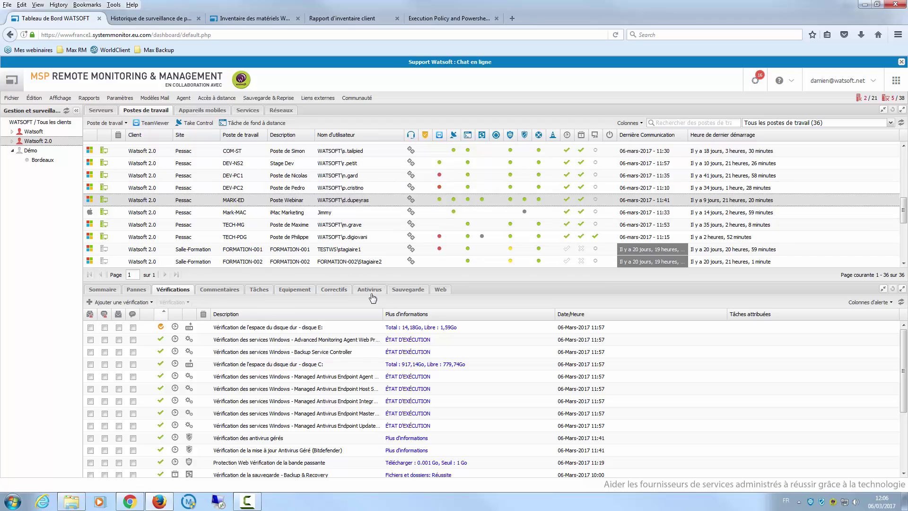
# Step: View MARK-ED's backup history in the monitoring dashboard, open its backup manager remotely, and return to the dashboard
pyautogui.click(396, 290)
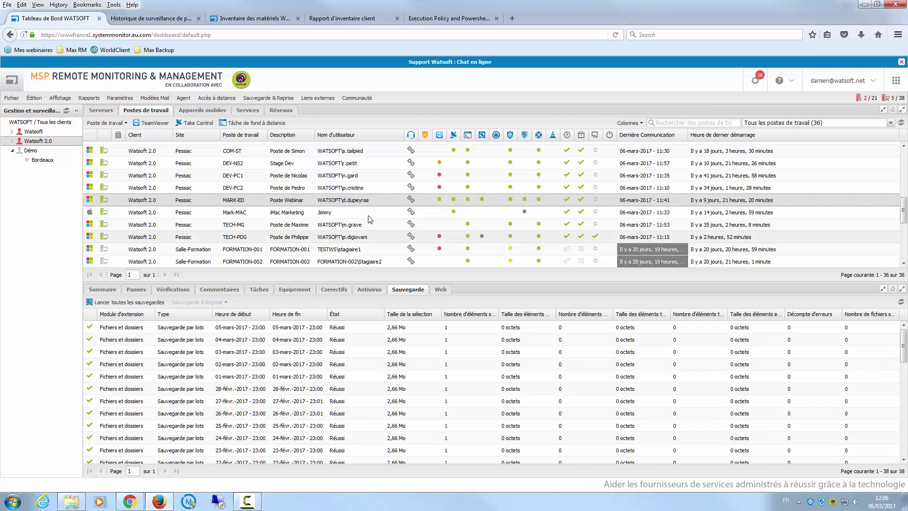
pyautogui.rightClick(366, 199)
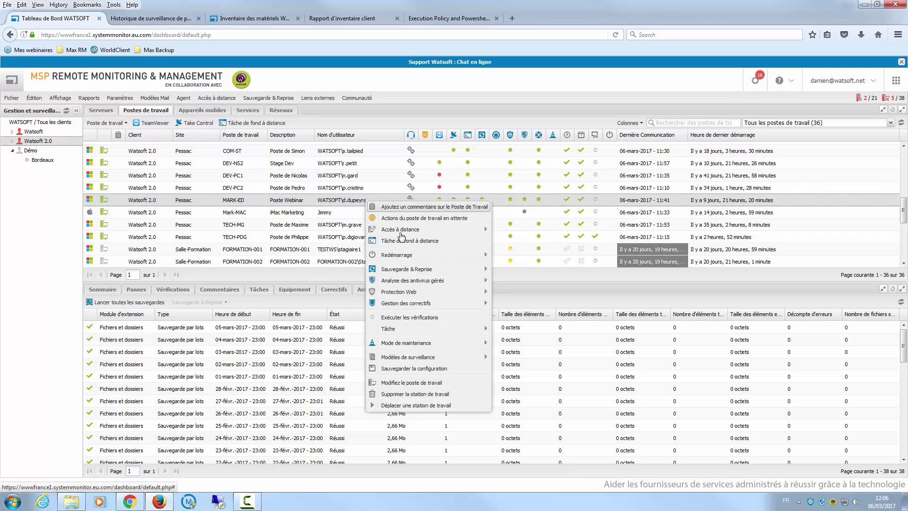
pyautogui.moveTo(430, 272)
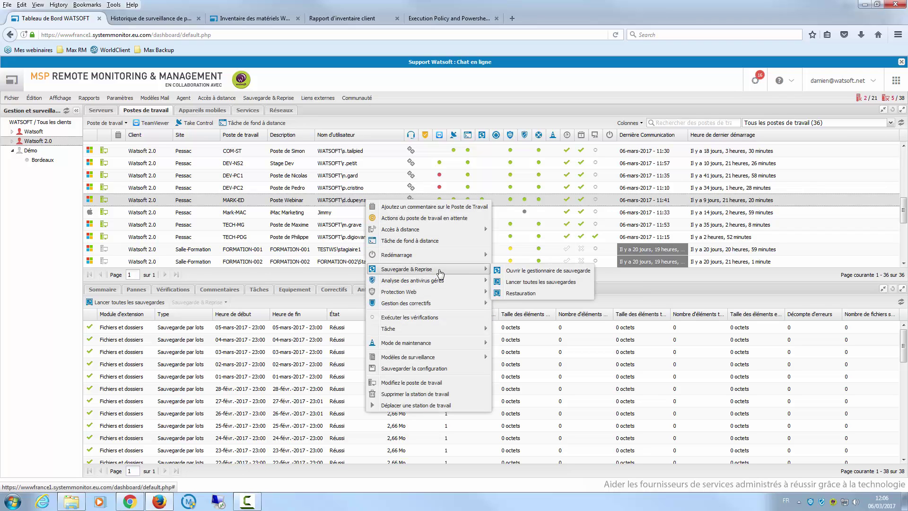
pyautogui.click(528, 276)
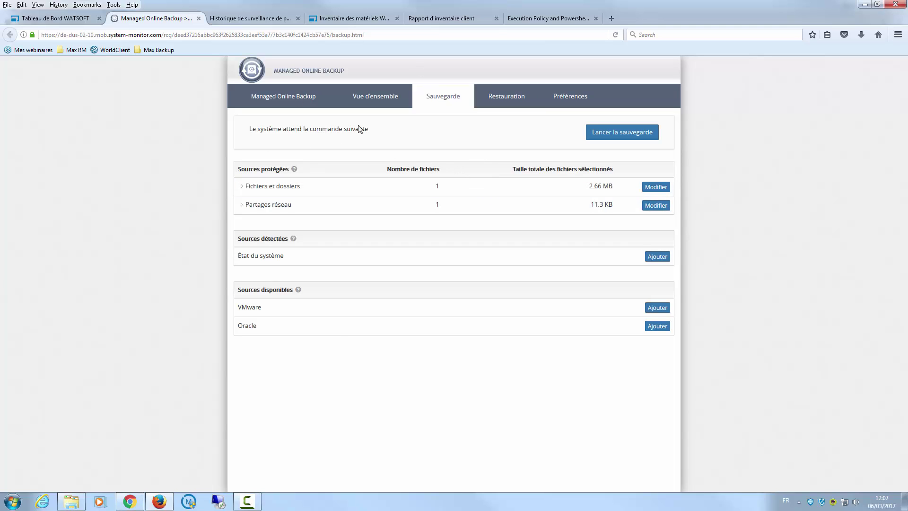
pyautogui.click(78, 19)
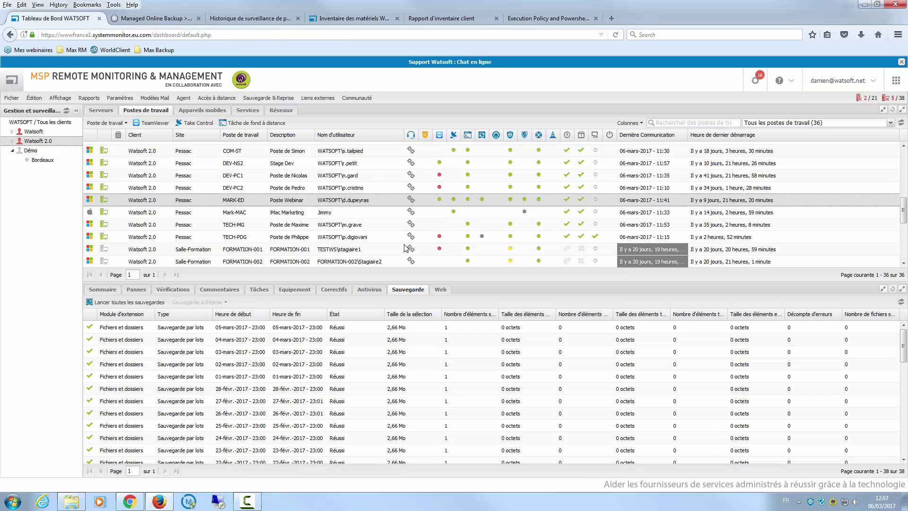
# Step: View the daily safety checks that can be added to MARK-ED, including the failed login check, without adding one
pyautogui.click(171, 289)
pyautogui.click(130, 303)
pyautogui.moveTo(194, 326)
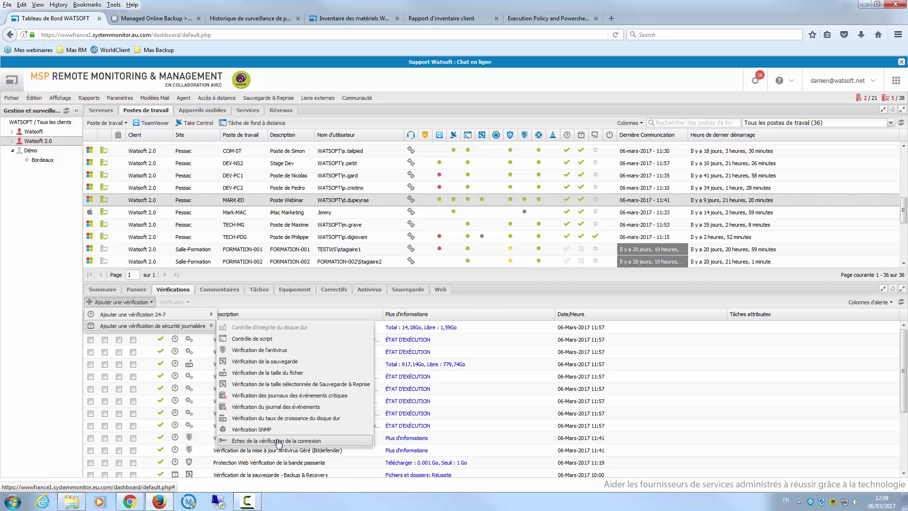
pyautogui.click(49, 412)
pyautogui.scroll(-3, 293, 422)
pyautogui.scroll(3, 294, 422)
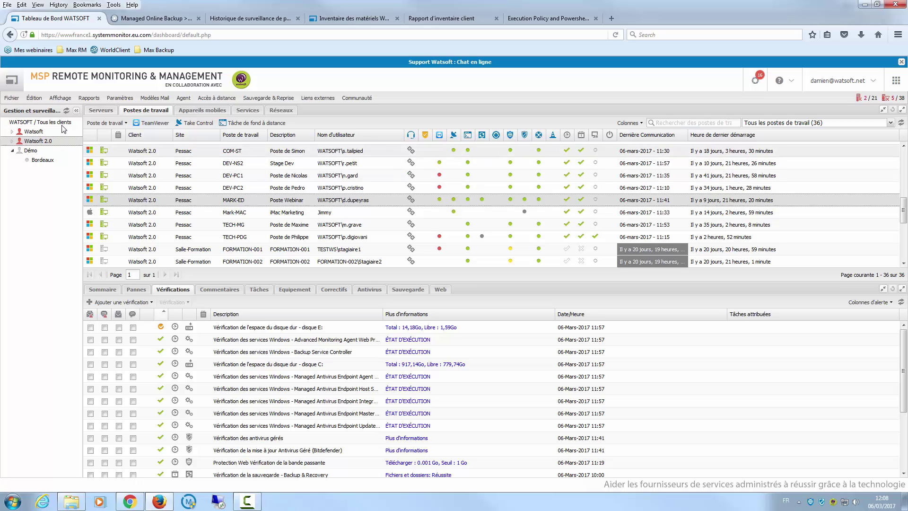
# Step: Examine the checks of the Watsoft 2.0 servers from WATSERVER00 to CLUSTER-WATSERVM00 2012, looking for failed logins
pyautogui.click(237, 152)
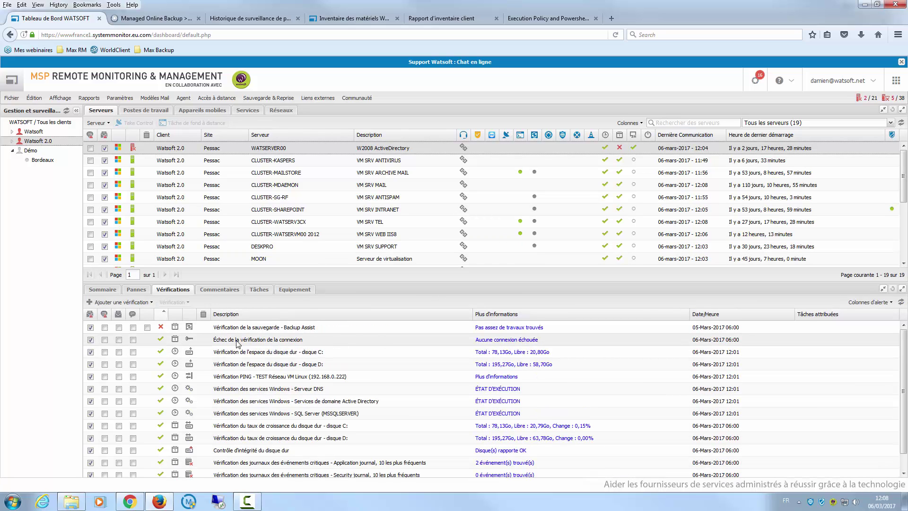
pyautogui.click(277, 160)
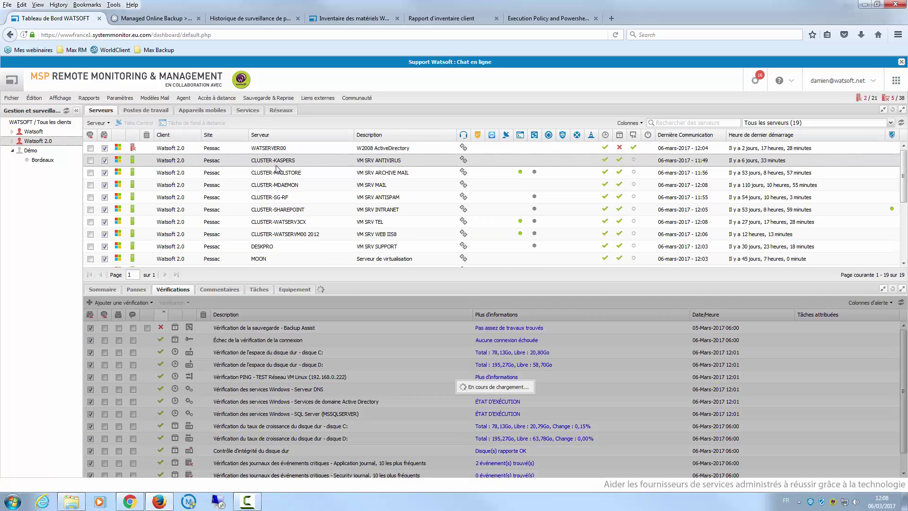
pyautogui.scroll(-5, 301, 351)
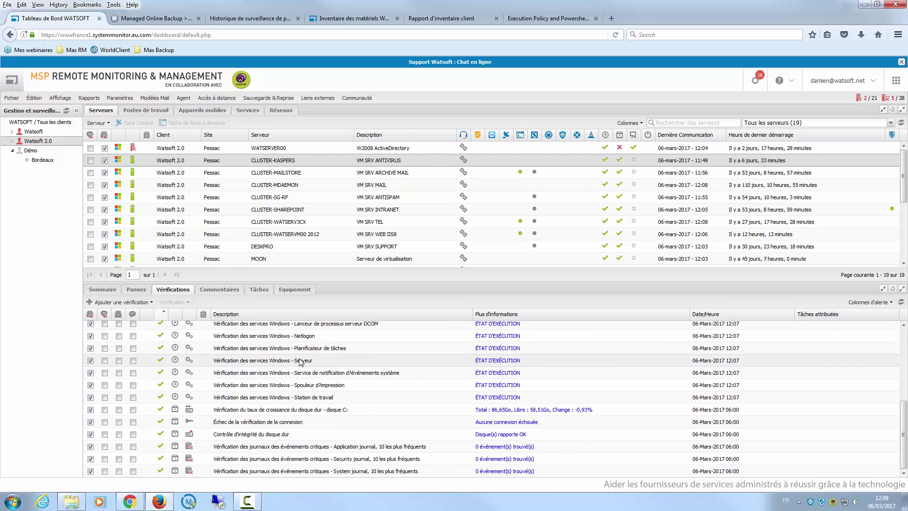
pyautogui.click(327, 176)
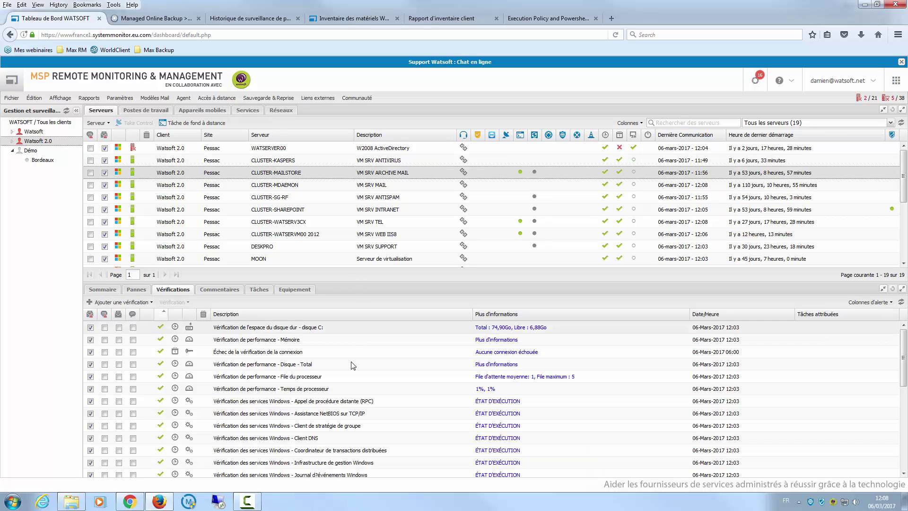
pyautogui.click(342, 188)
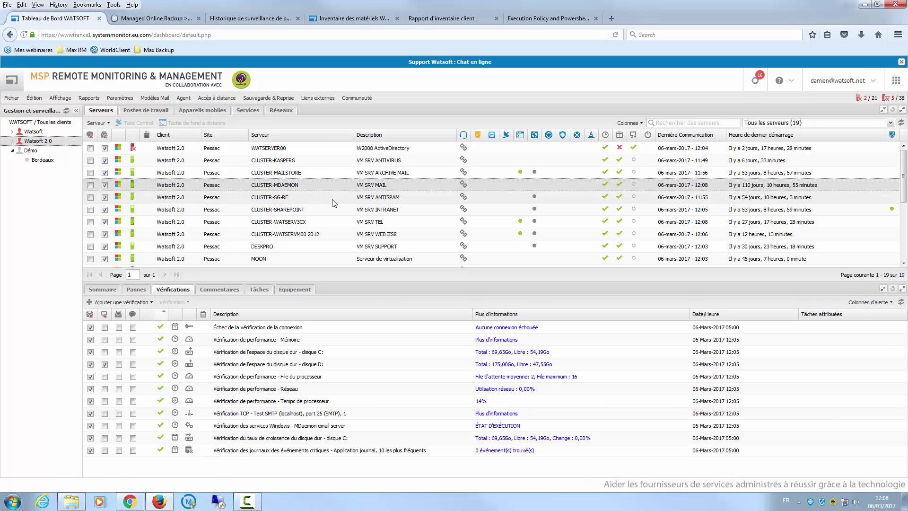
pyautogui.click(334, 198)
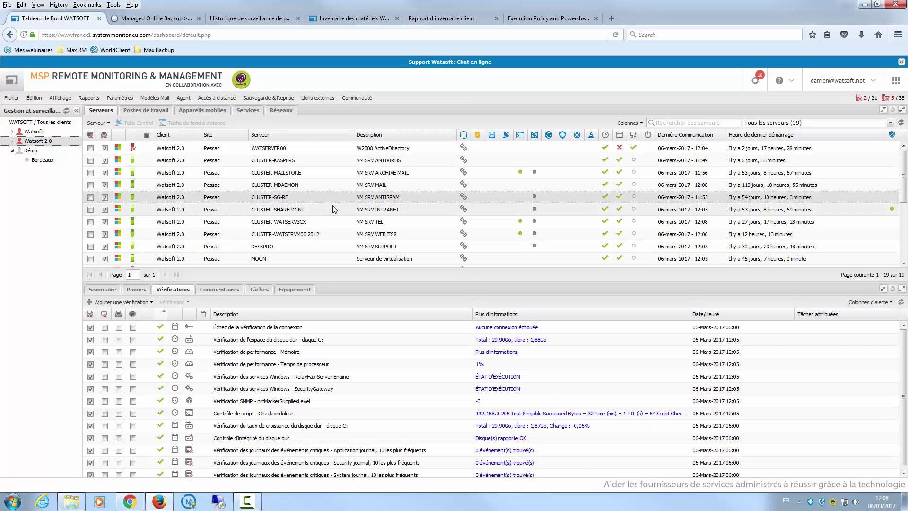
pyautogui.click(334, 212)
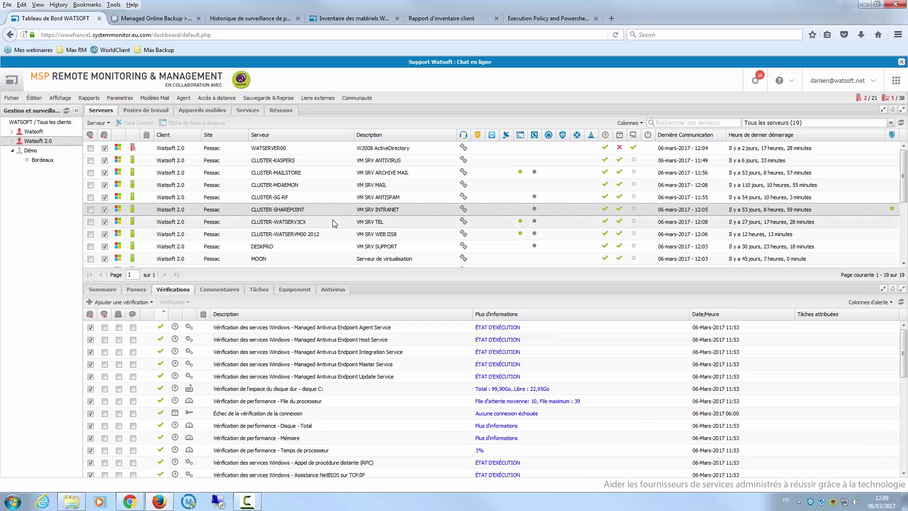
pyautogui.click(335, 225)
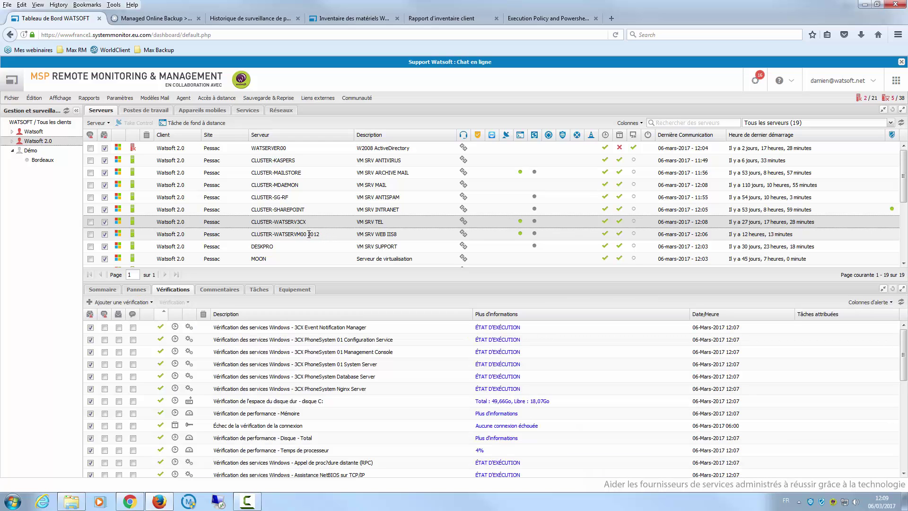
pyautogui.click(309, 234)
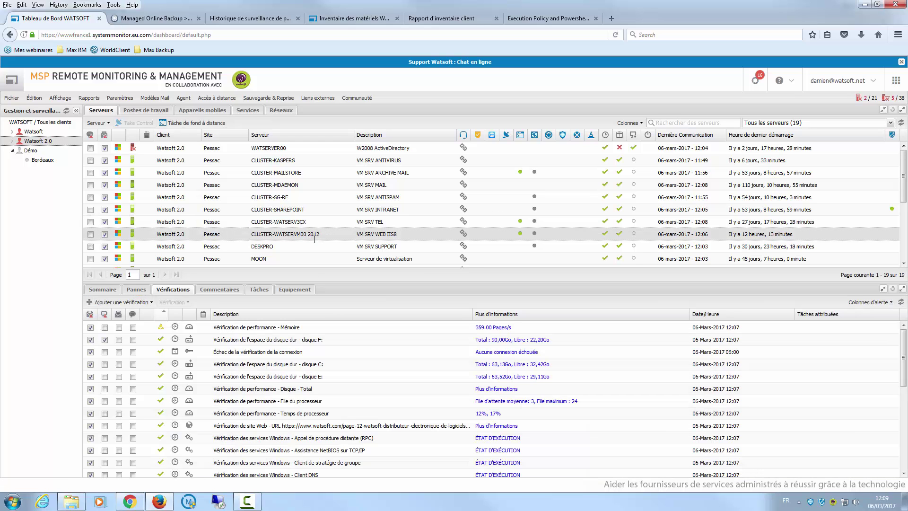
pyautogui.scroll(-2, 333, 223)
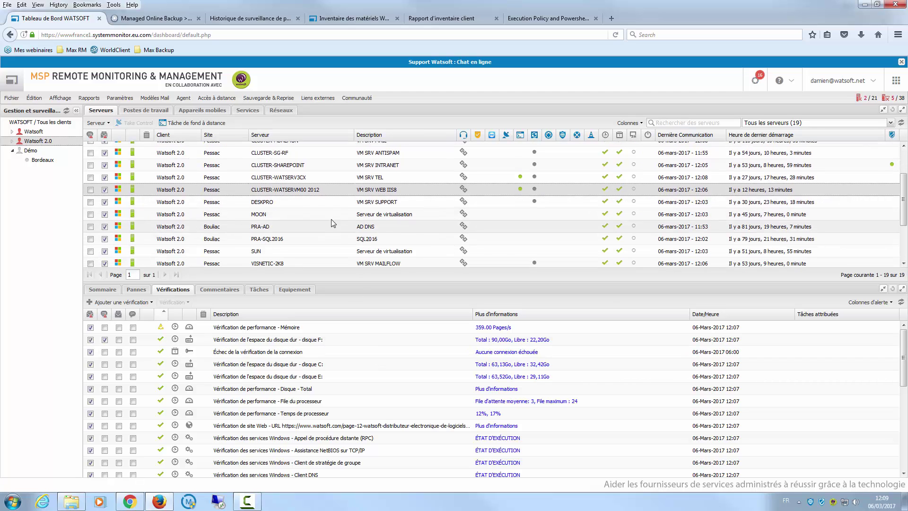
# Step: Open the details of the failed login check on the DESKPRO server, leaving the server's settings unchanged
pyautogui.doubleClick(262, 201)
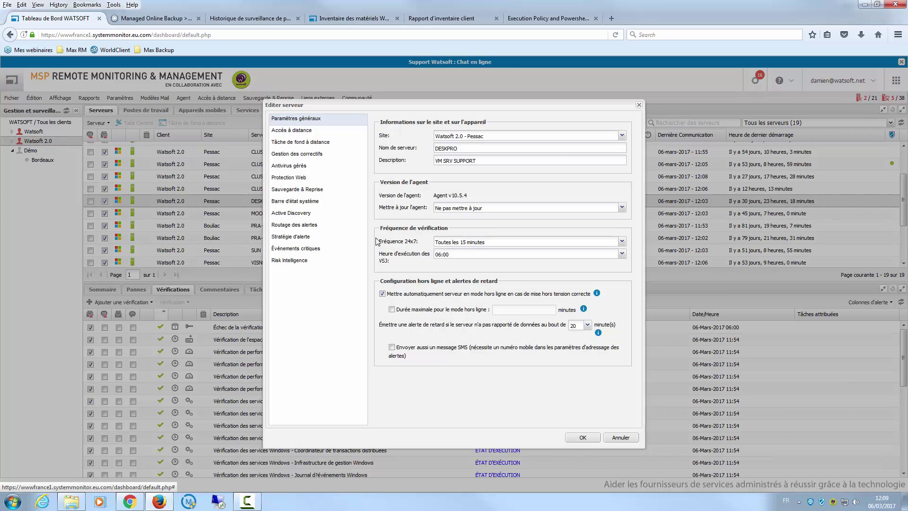
pyautogui.click(639, 105)
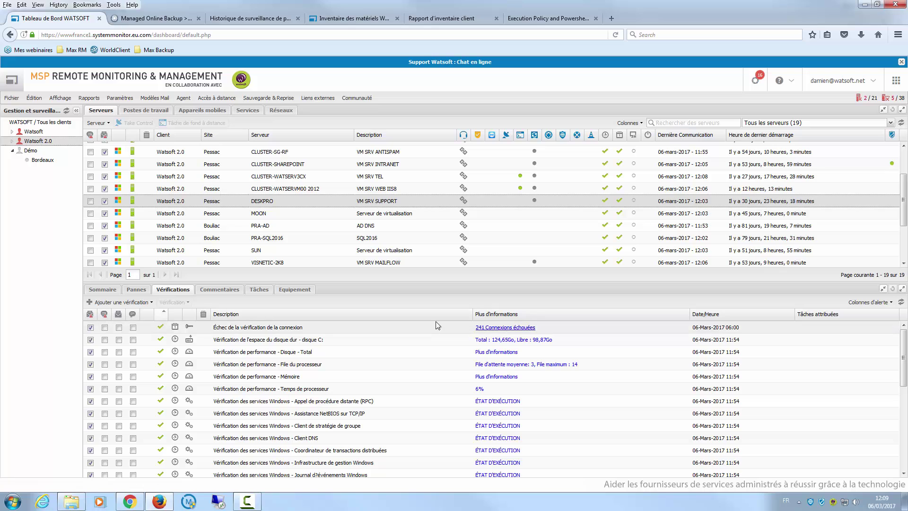
pyautogui.click(498, 328)
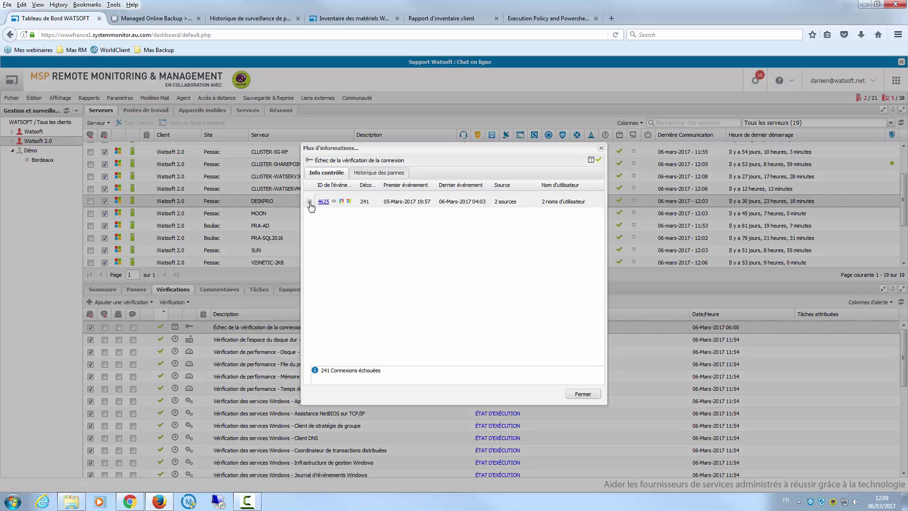
# Step: Examine the sources and usernames behind event 4625 on DESKPRO, and view the daily safety checks available without adding one
pyautogui.click(309, 202)
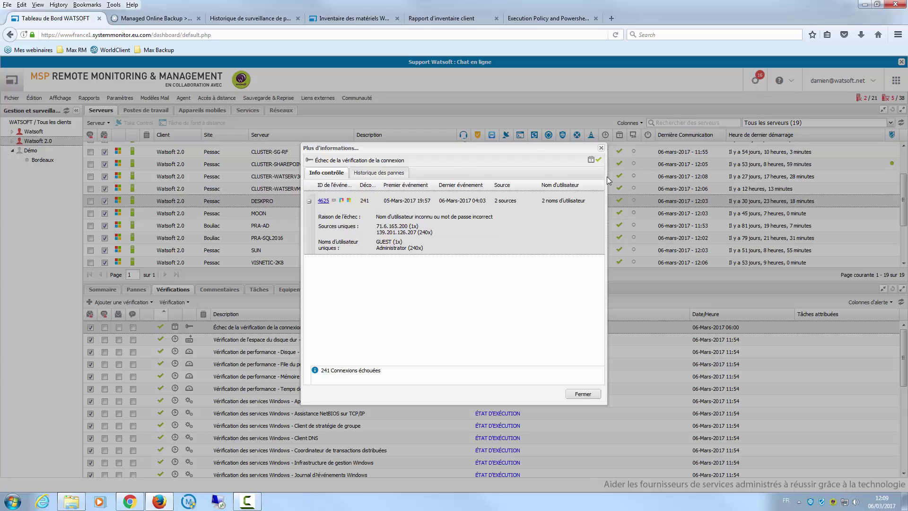
pyautogui.click(601, 148)
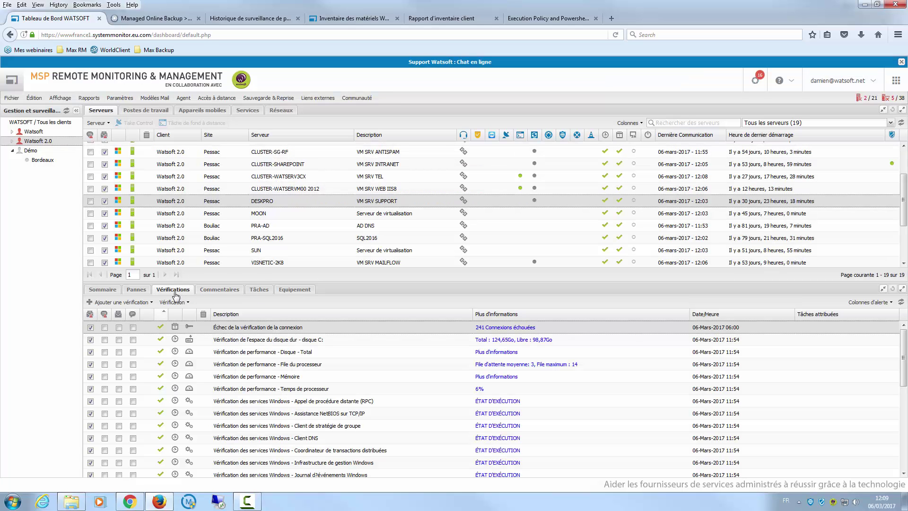
pyautogui.click(148, 302)
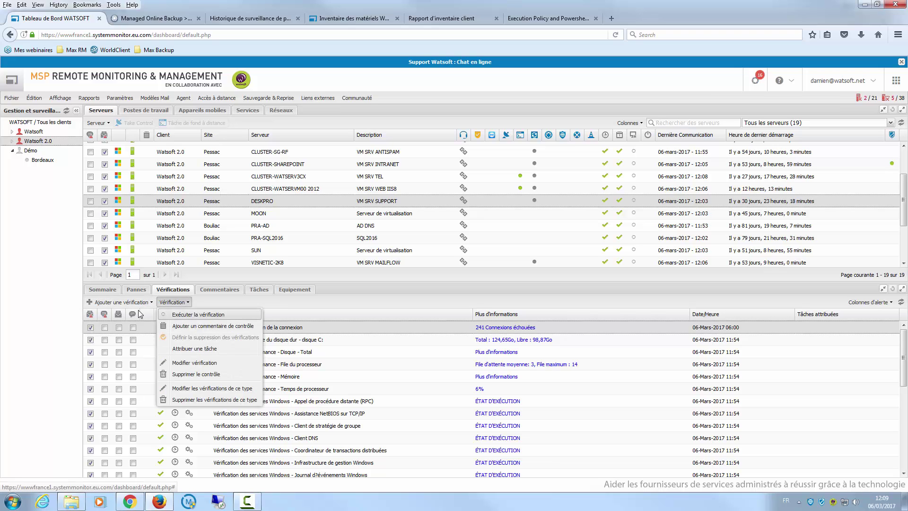
pyautogui.moveTo(146, 318)
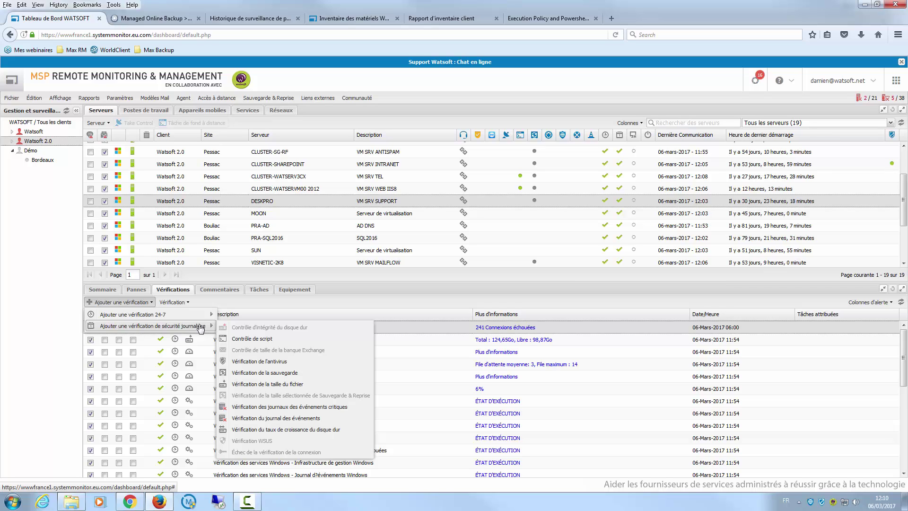
pyautogui.click(140, 127)
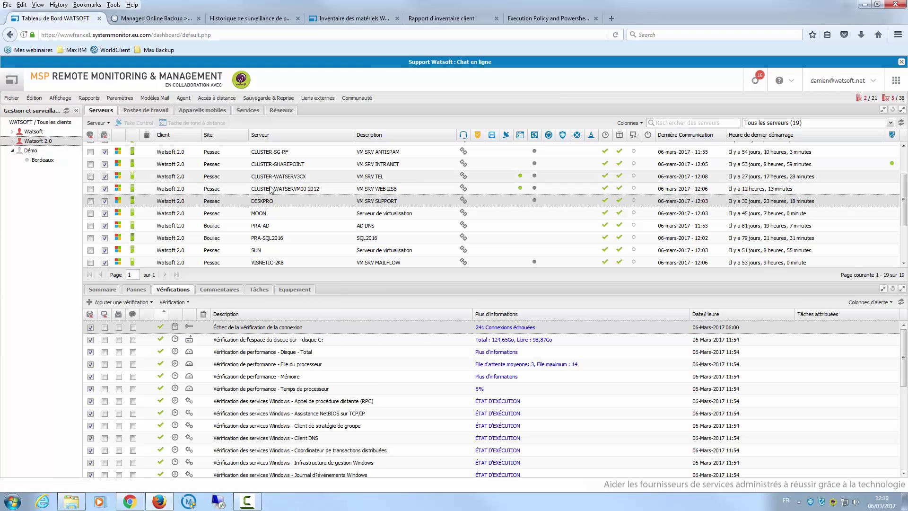
# Step: View the checks of CLUSTER-WATSERVM00 2012 and CLUSTER-MAILSTORE, and list the servers of the Watsoft client
pyautogui.click(294, 188)
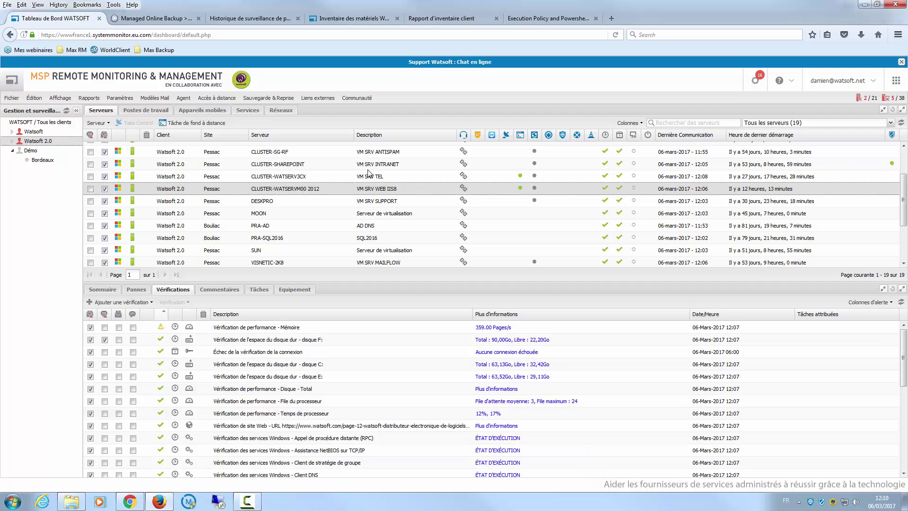
pyautogui.scroll(2, 343, 191)
pyautogui.scroll(-5, 343, 191)
pyautogui.click(312, 177)
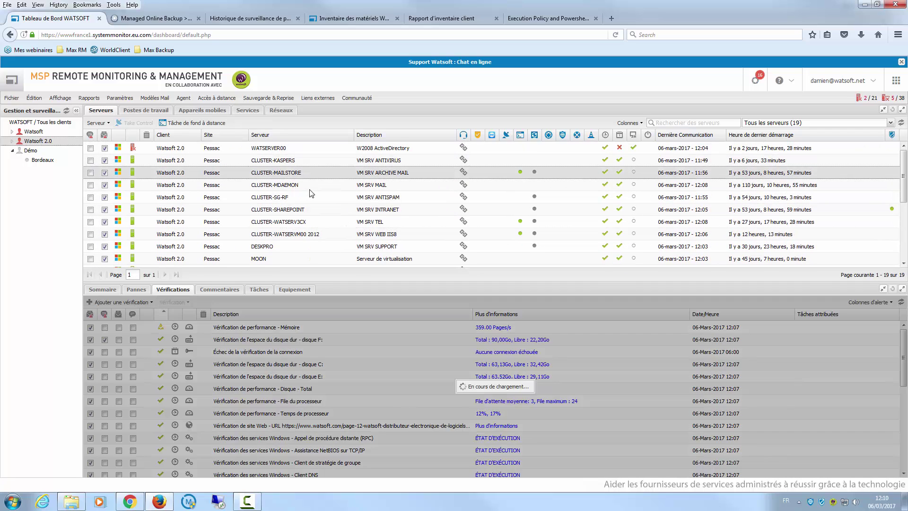
pyautogui.scroll(-2, 311, 194)
pyautogui.scroll(5, 307, 193)
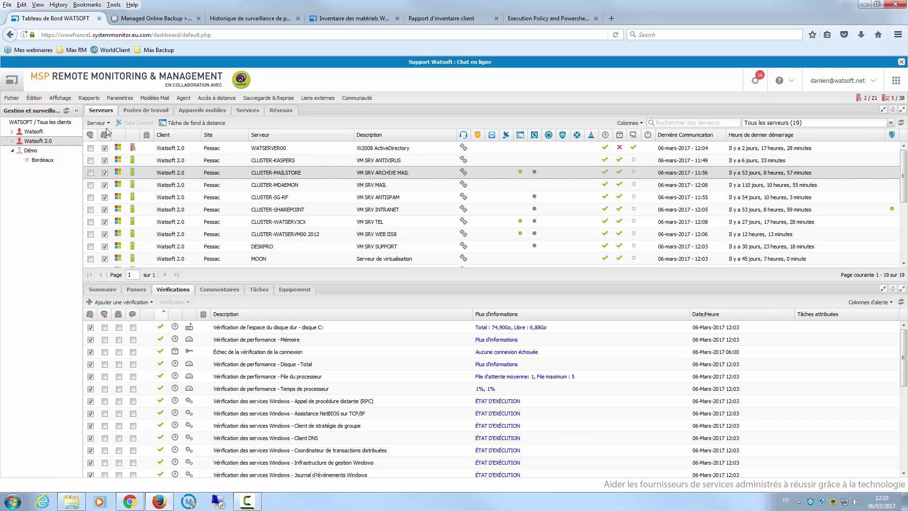
pyautogui.click(57, 131)
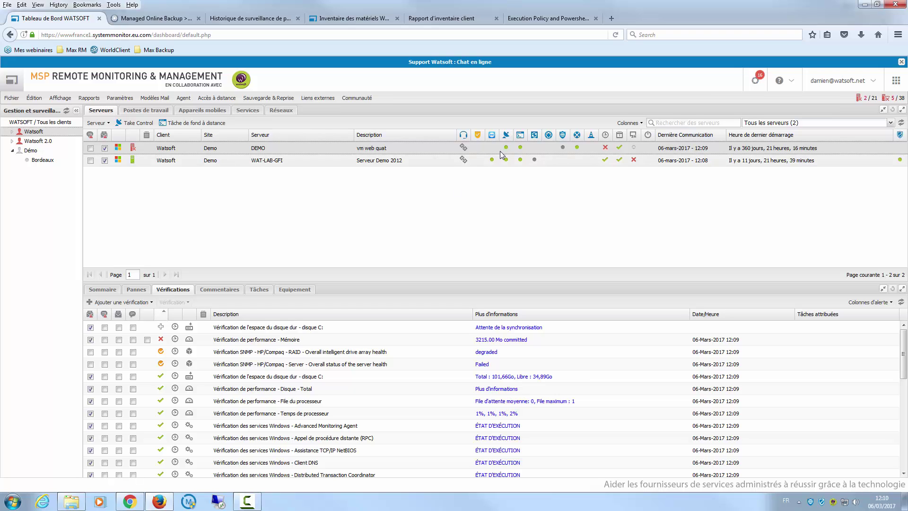
# Step: Try Français as the agent interface language in the default Take Control strategy
pyautogui.click(119, 100)
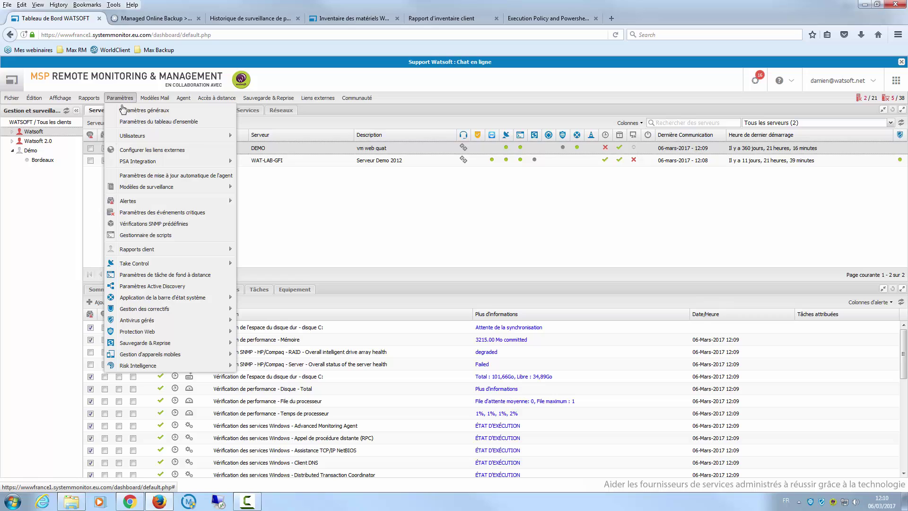
pyautogui.moveTo(168, 263)
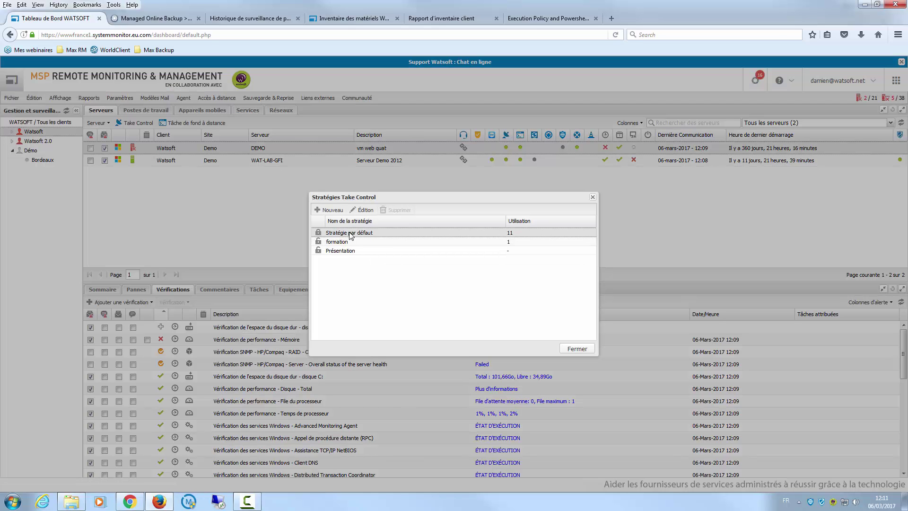
pyautogui.click(363, 210)
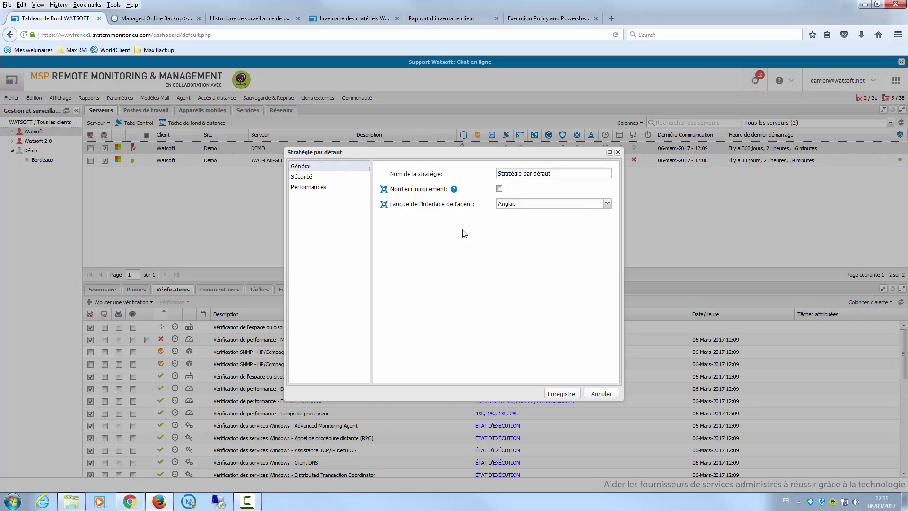
pyautogui.click(548, 204)
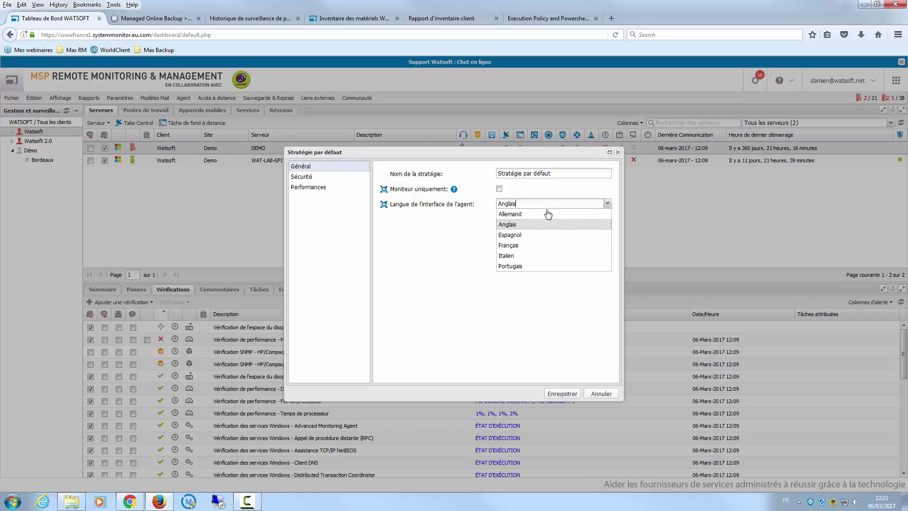
pyautogui.click(517, 245)
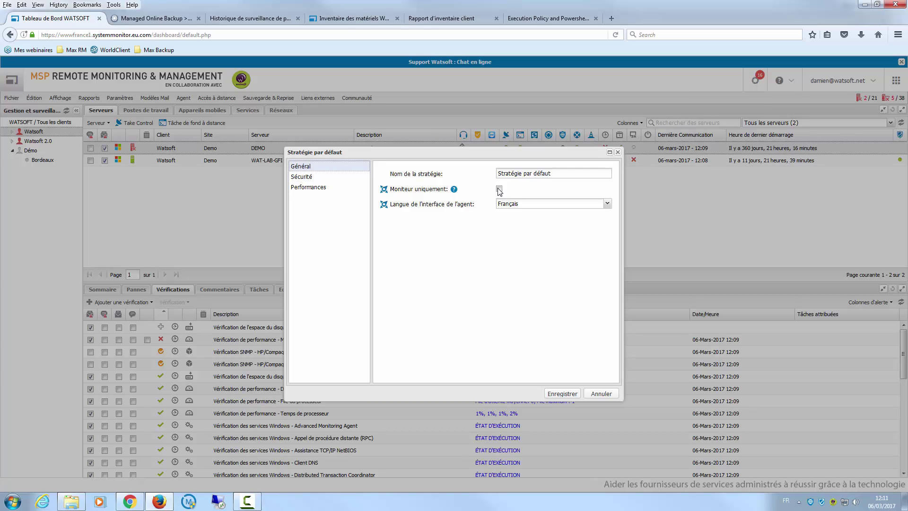
# Step: Try the user permission request in the default strategy's security options, review the related settings, and switch it back off
pyautogui.click(349, 178)
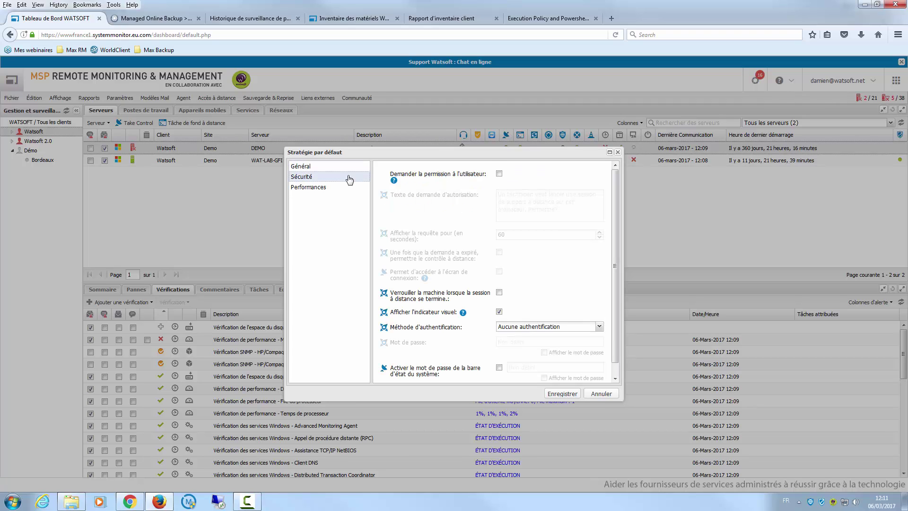
pyautogui.click(499, 174)
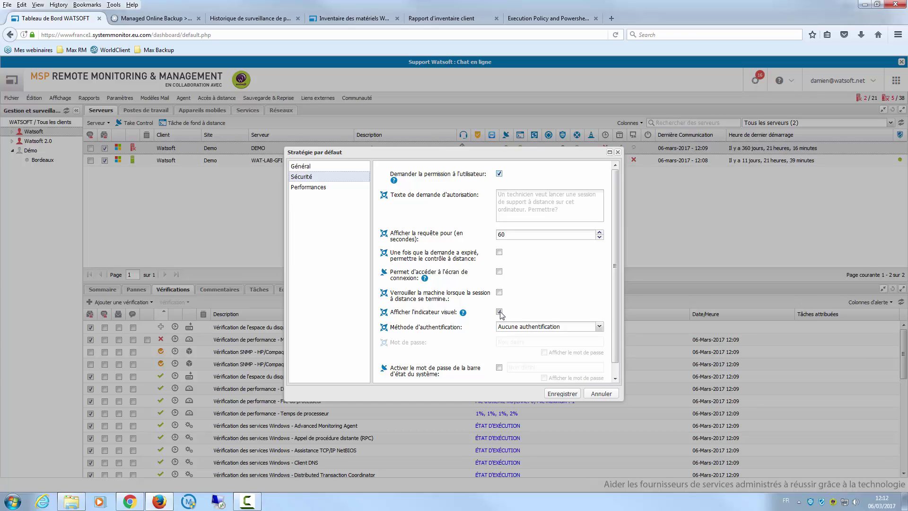
pyautogui.scroll(-1, 564, 297)
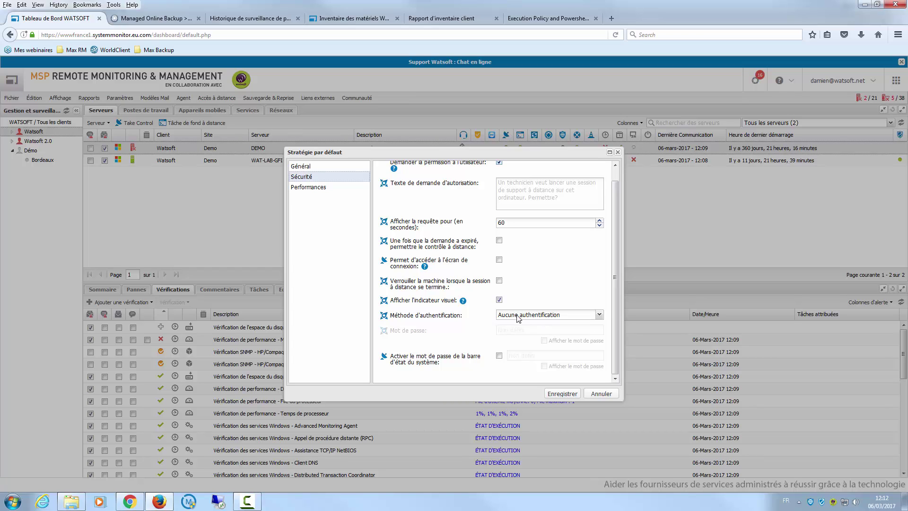
pyautogui.scroll(1, 378, 220)
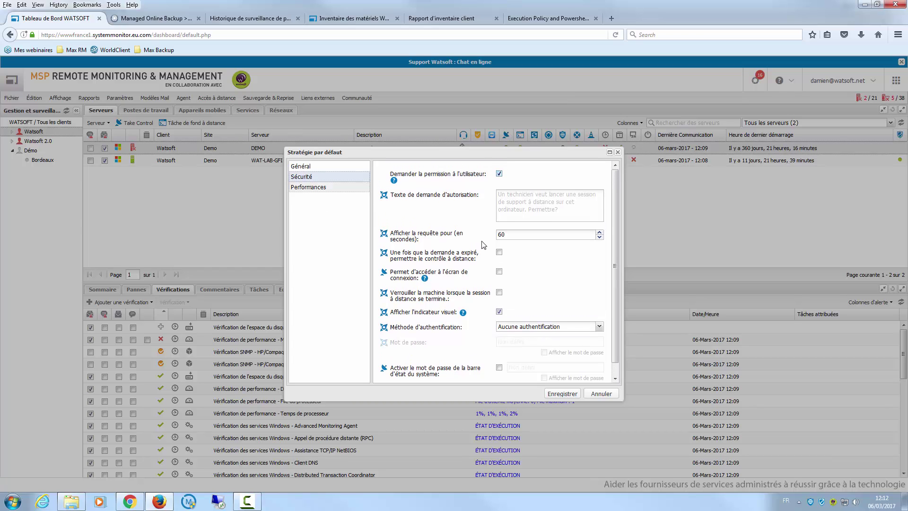
pyautogui.click(499, 174)
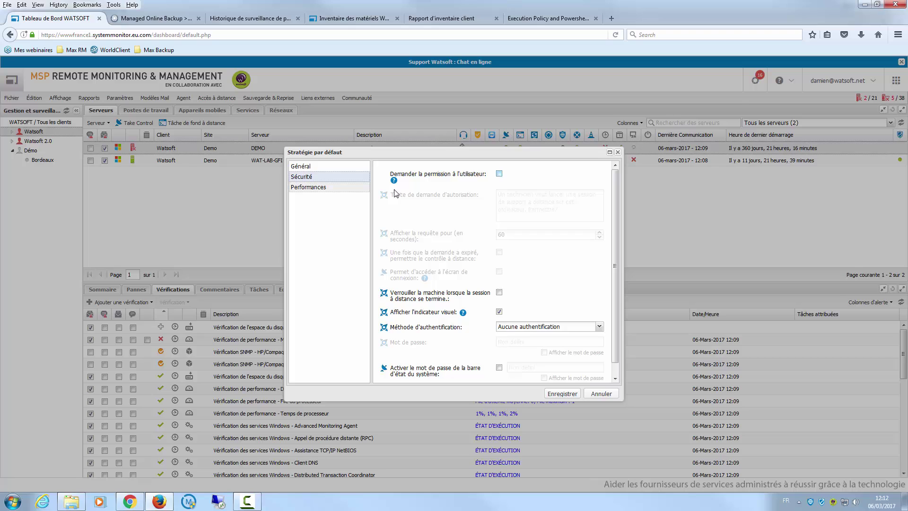
# Step: View the default strategy's performance options and leave the Take Control strategies without saving any changes
pyautogui.click(324, 188)
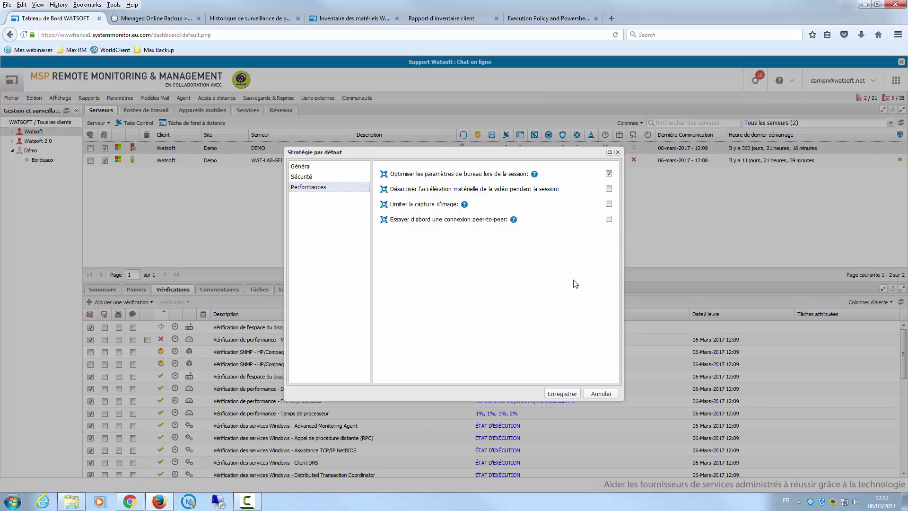
pyautogui.press('Escape')
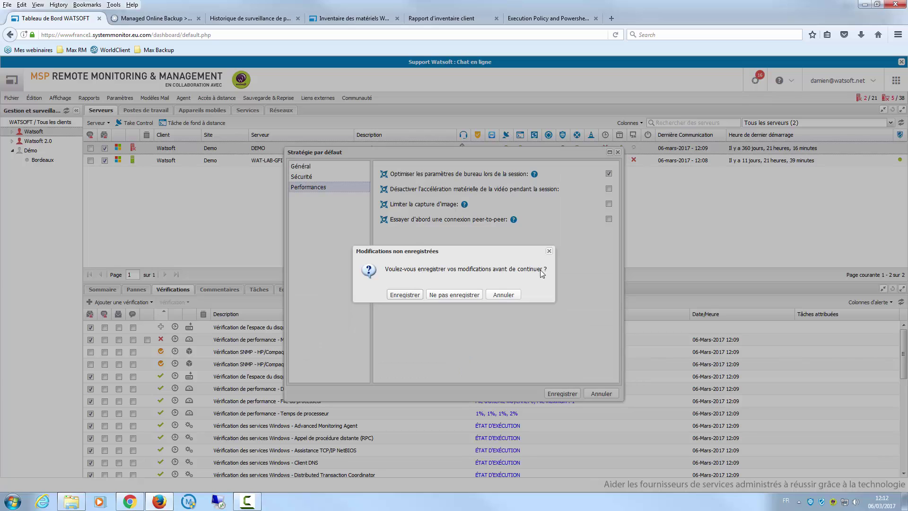
pyautogui.click(477, 295)
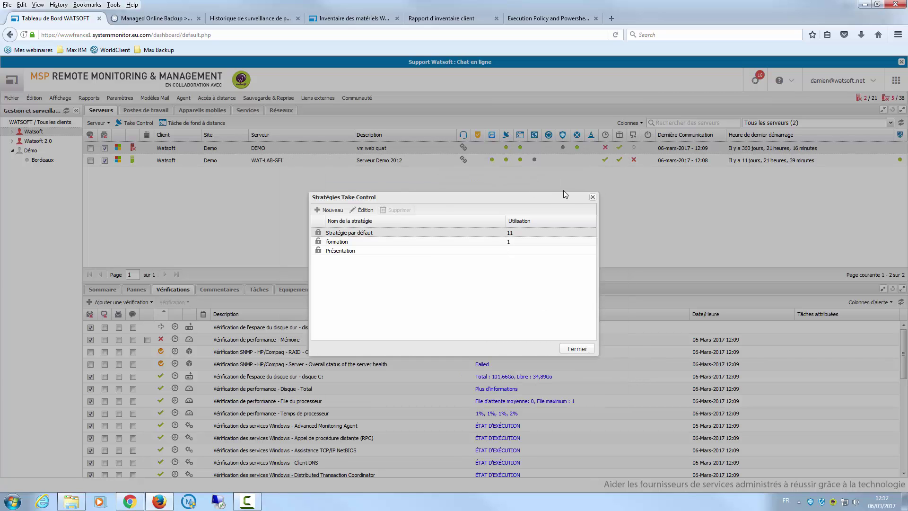
pyautogui.click(594, 198)
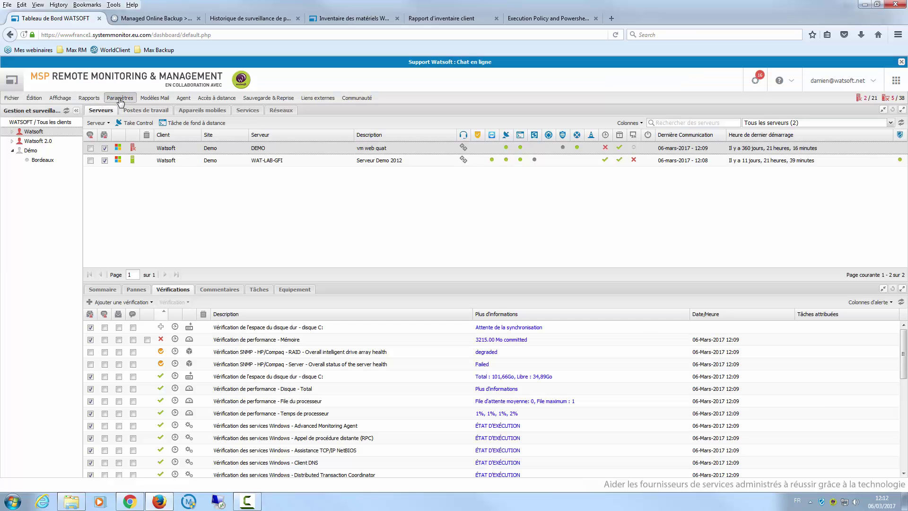
# Step: Try setting Take Control to Actif for the workstations of the Démo client
pyautogui.click(120, 98)
pyautogui.moveTo(206, 263)
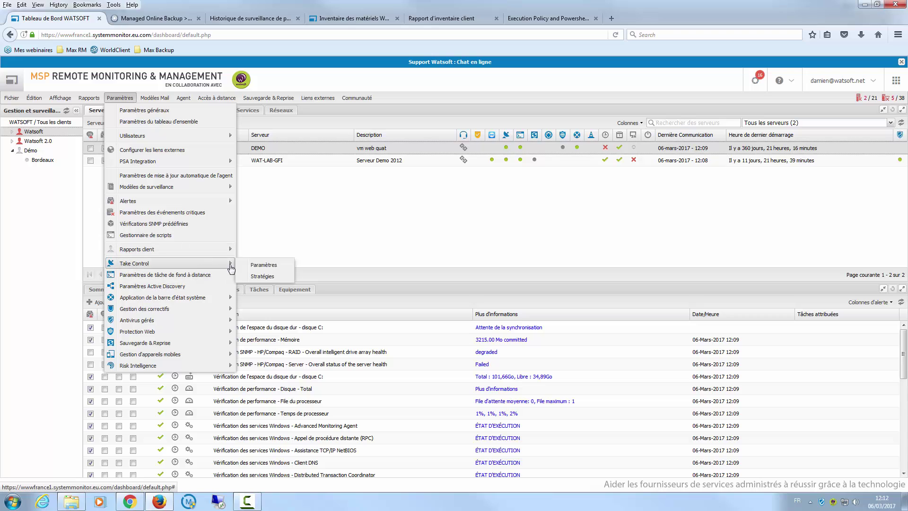
pyautogui.click(255, 262)
pyautogui.click(296, 202)
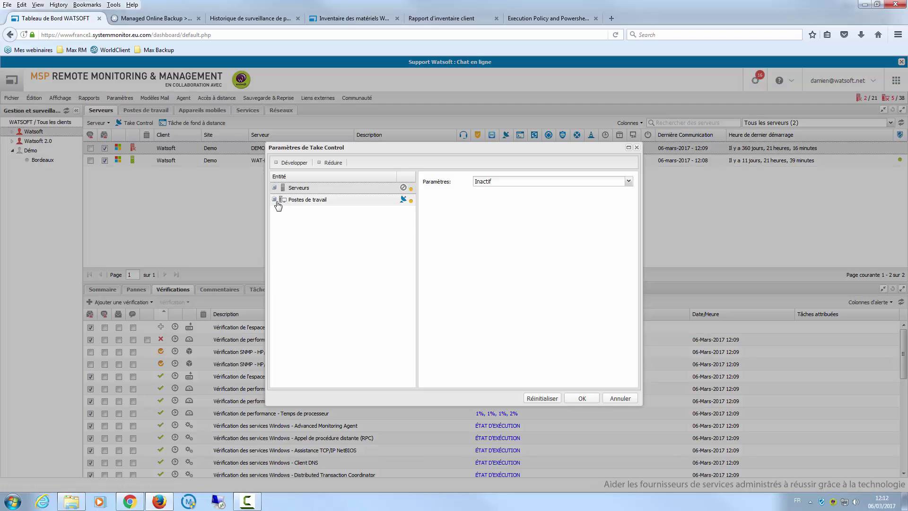
pyautogui.click(274, 200)
pyautogui.click(359, 212)
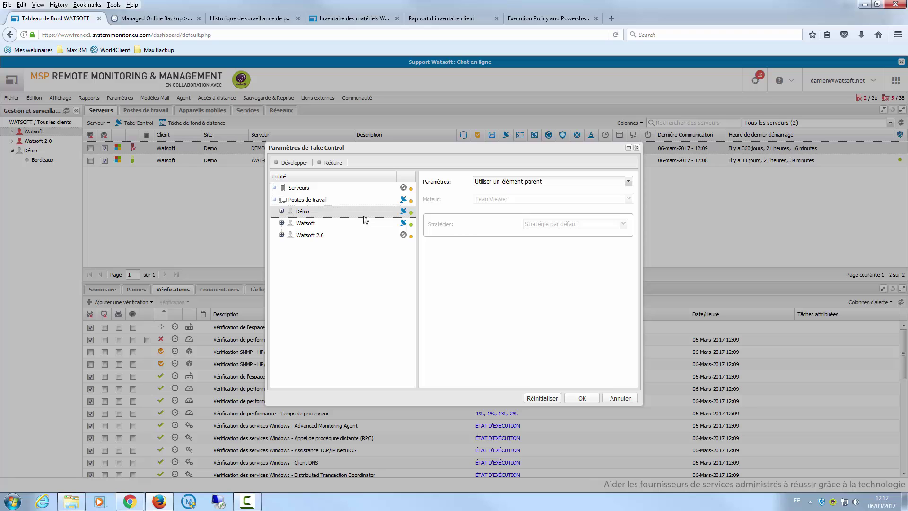
pyautogui.click(498, 183)
pyautogui.click(492, 192)
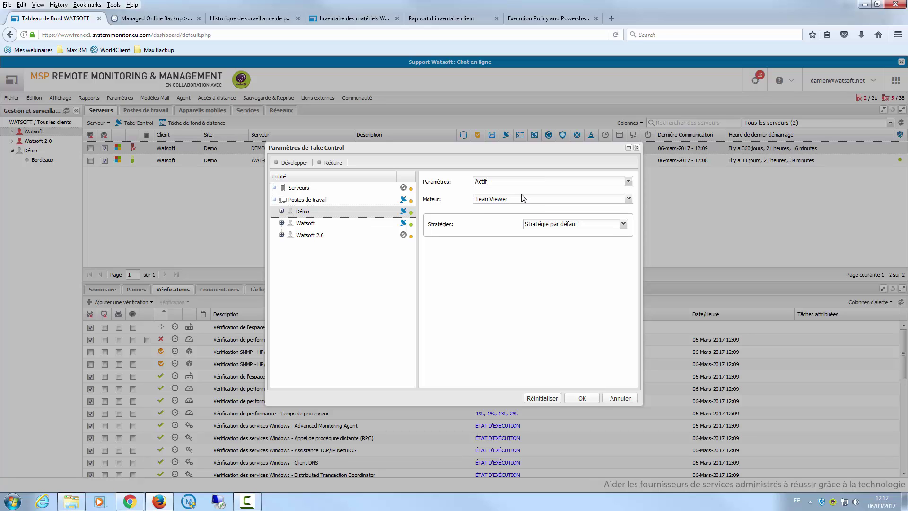
# Step: View the remote control engines available for Démo's workstations and close the Take Control settings without saving
pyautogui.click(518, 202)
pyautogui.click(519, 203)
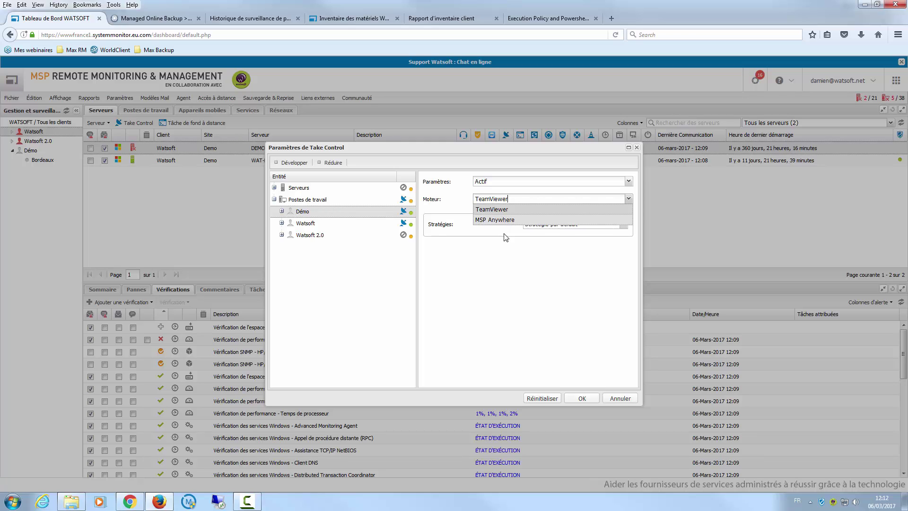
pyautogui.click(512, 248)
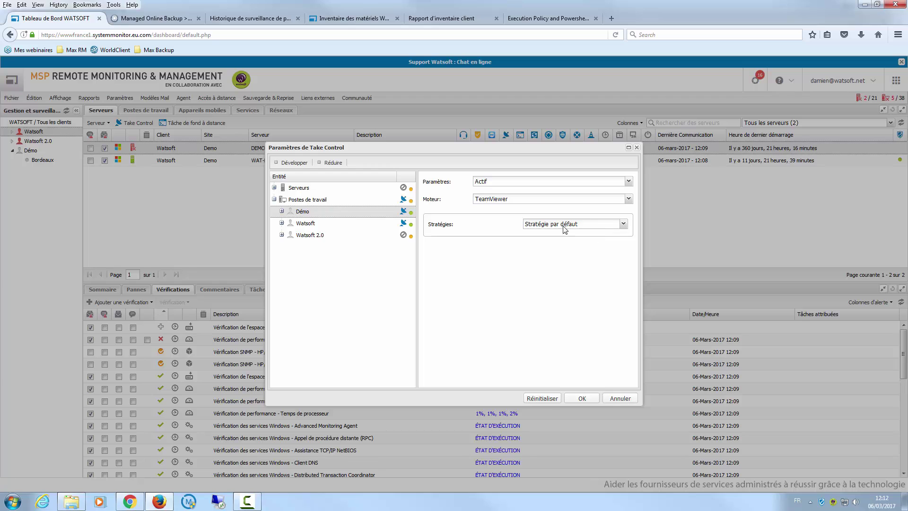
pyautogui.click(637, 147)
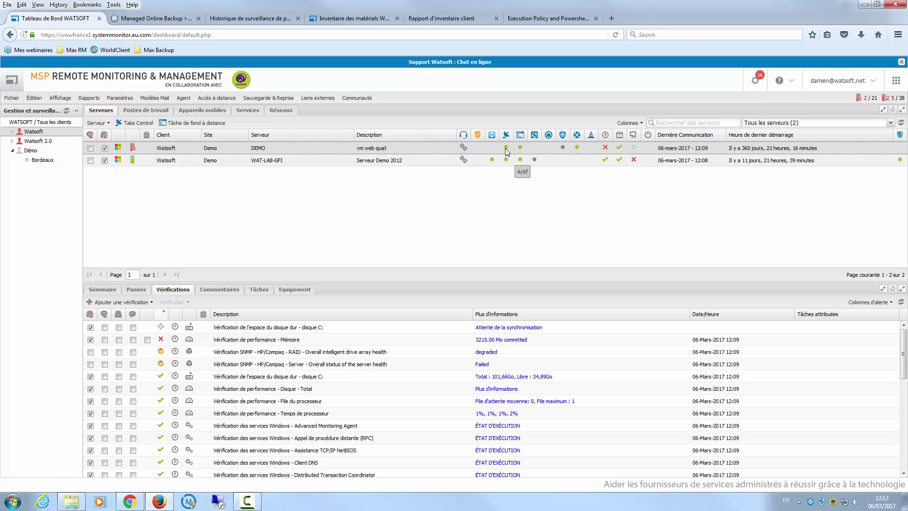
# Step: Review the agent functions in the DEMO server's summary and start a Take Control session on it with TeamViewer 12
pyautogui.click(107, 290)
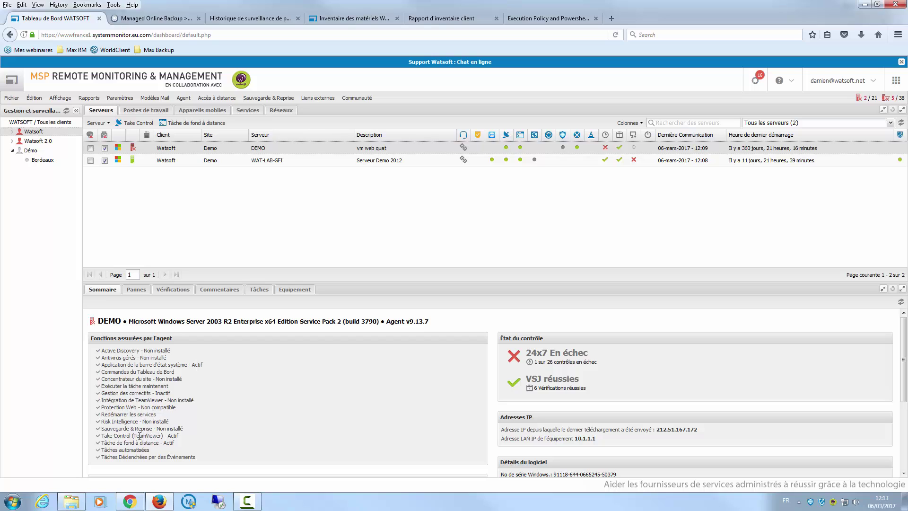
pyautogui.click(142, 125)
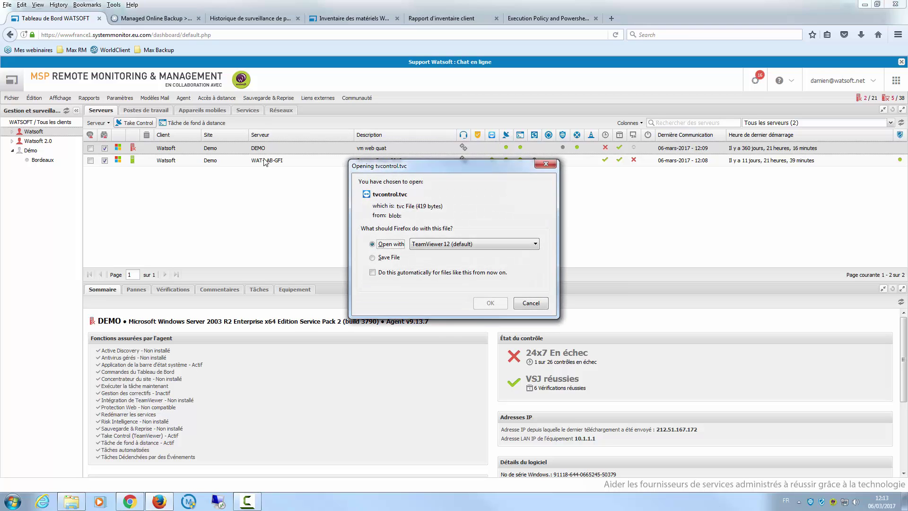
pyautogui.click(490, 303)
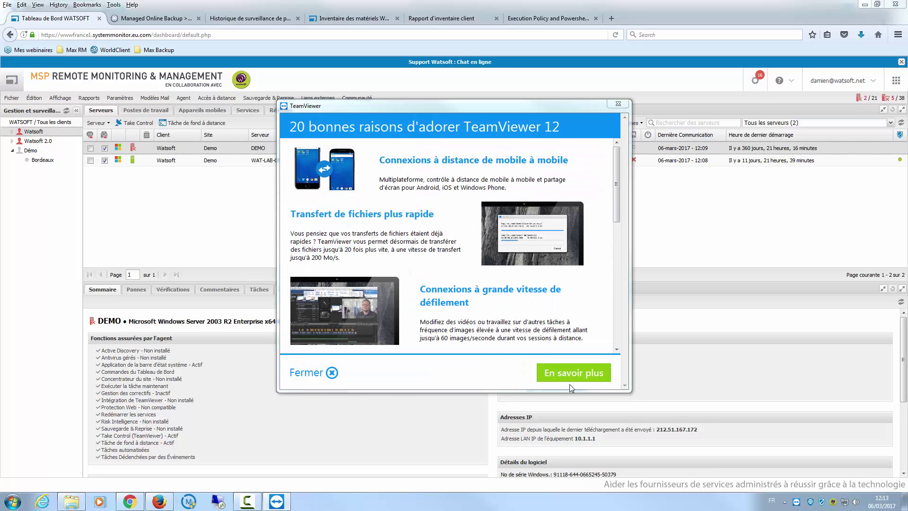
pyautogui.click(332, 373)
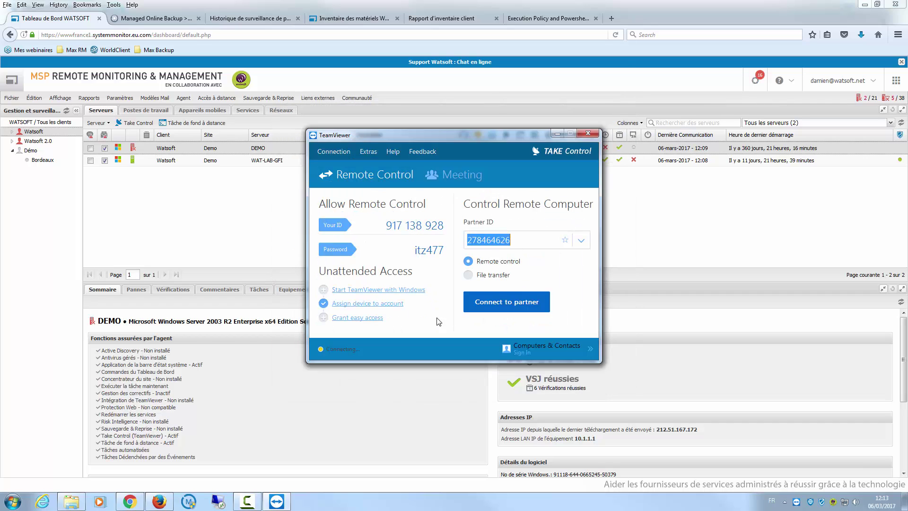
pyautogui.press('Return')
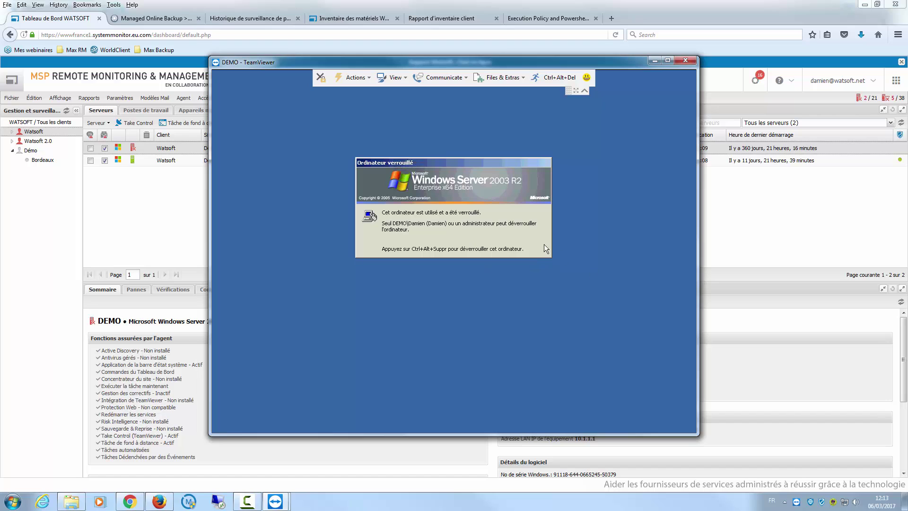
# Step: End the TeamViewer session on DEMO and check which Take Control engine is listed in the WAT-LAB-GFI server's agent functions
pyautogui.click(692, 60)
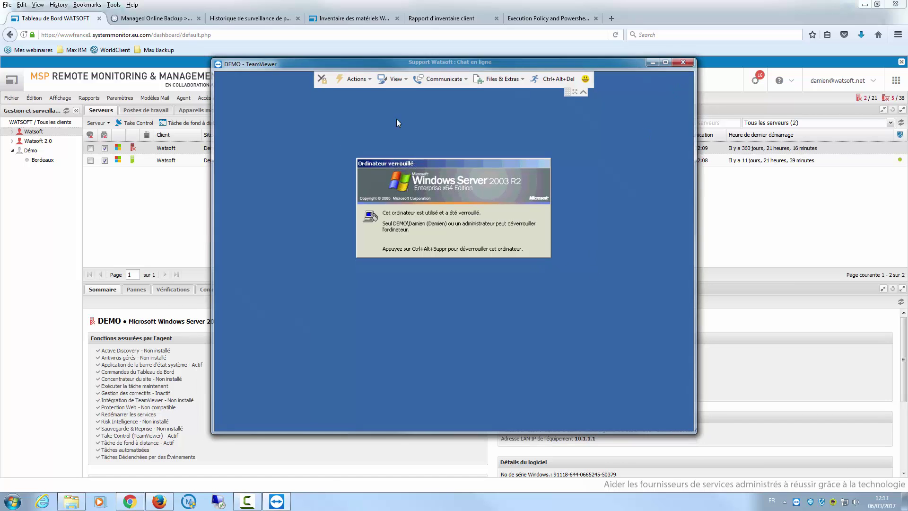
pyautogui.click(587, 132)
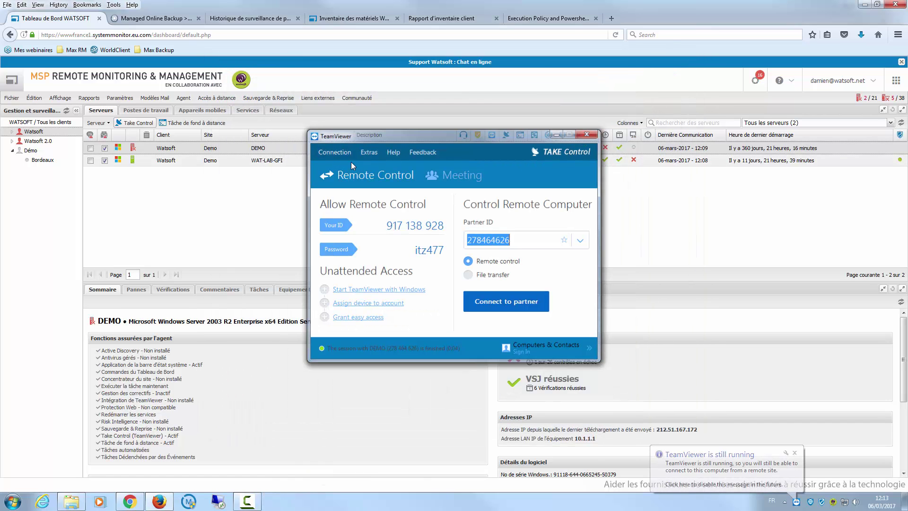
pyautogui.click(304, 160)
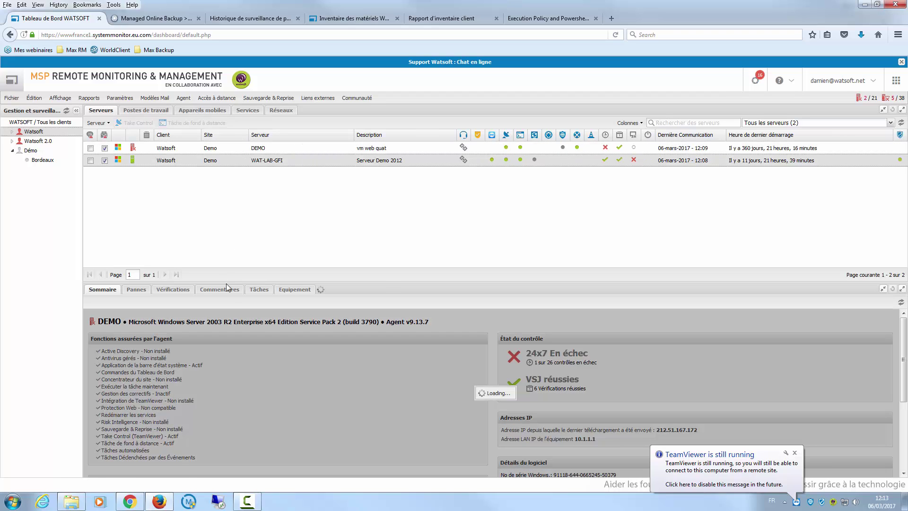
pyautogui.moveTo(133, 436); pyautogui.dragTo(165, 435)
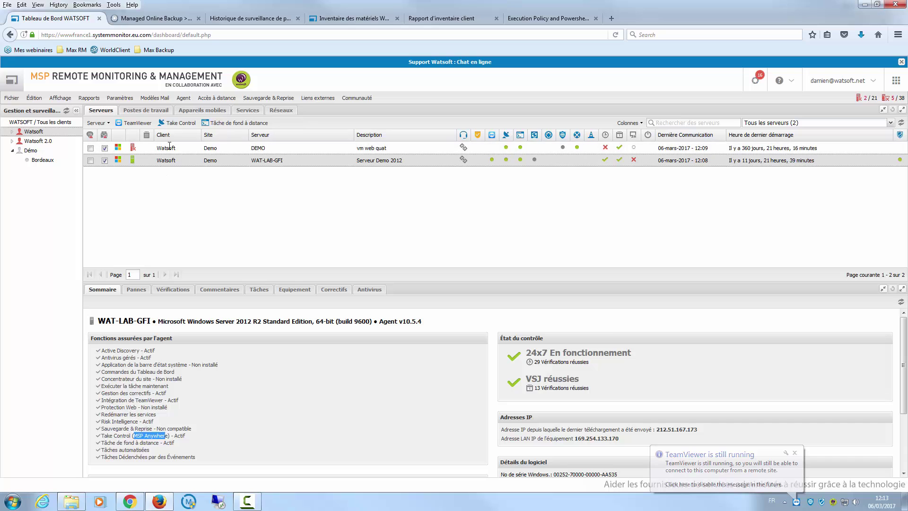
# Step: Start a Take Control session on the WAT-LAB-GFI server, view its remote desktop, and end the session
pyautogui.click(175, 122)
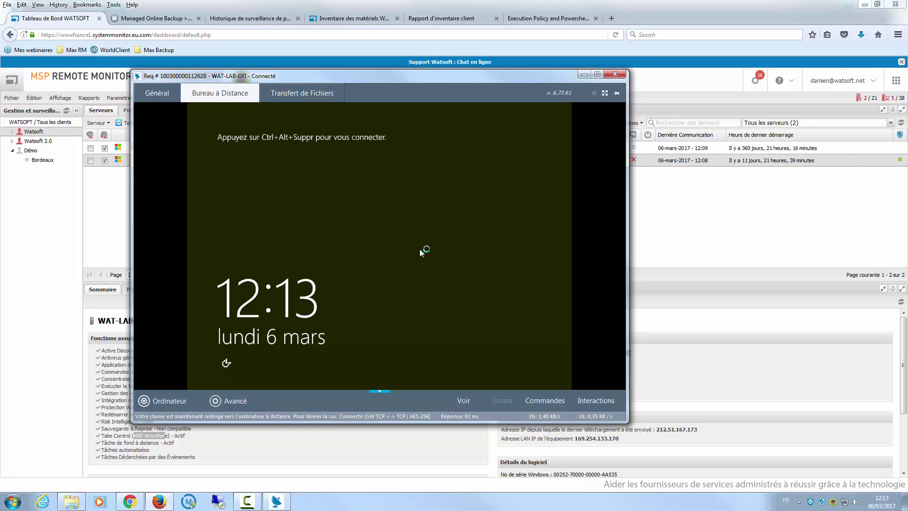
pyautogui.click(616, 74)
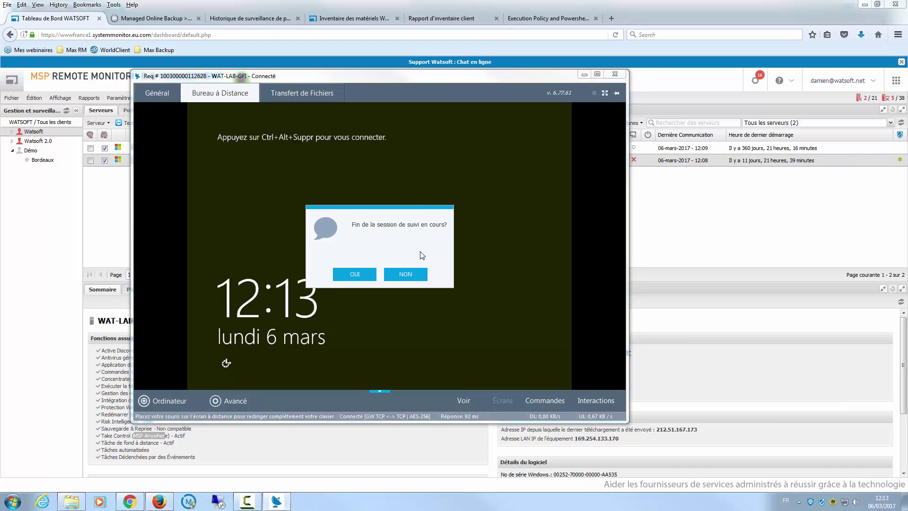
pyautogui.click(370, 274)
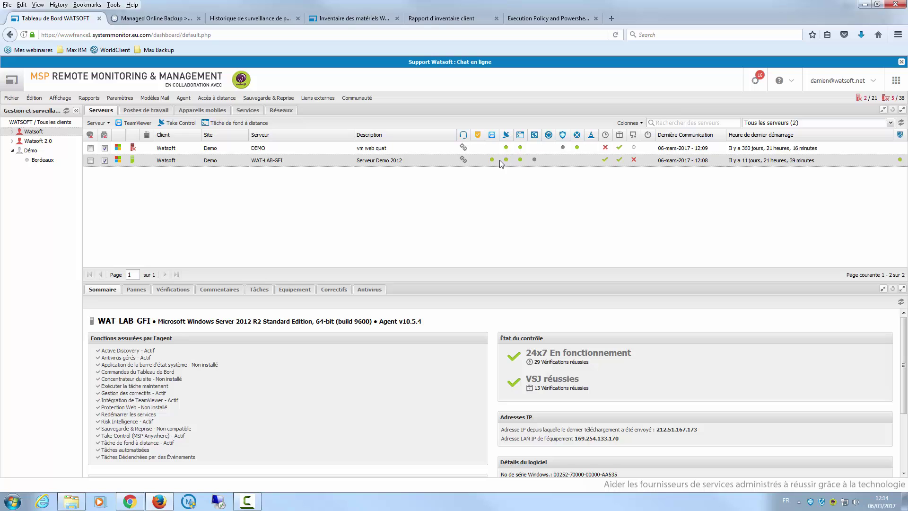
# Step: Start a TeamViewer session on WAT-LAB-GFI with TeamViewer 12, close it and put the TeamViewer window away
pyautogui.click(135, 124)
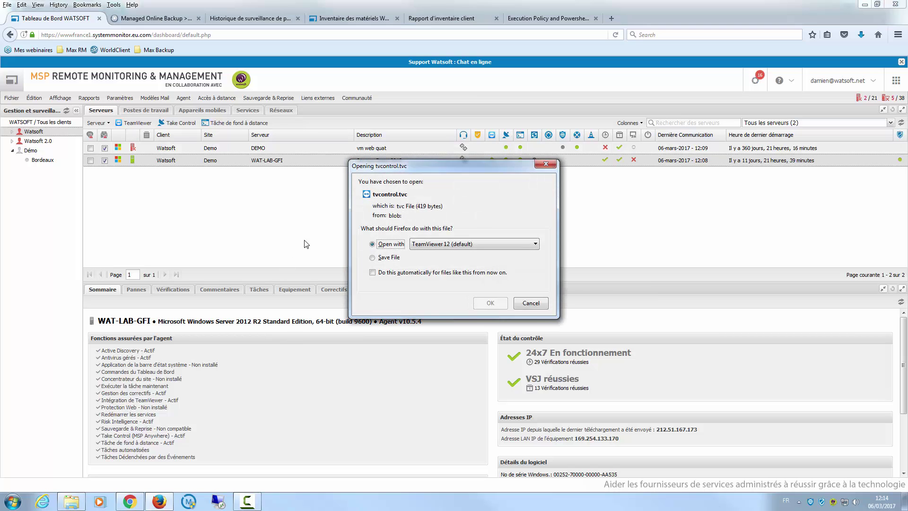
pyautogui.click(490, 303)
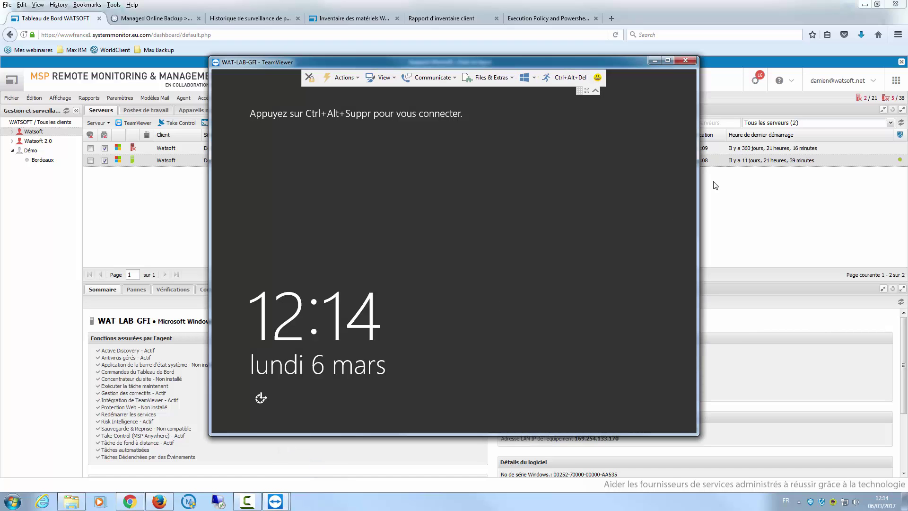
pyautogui.click(685, 60)
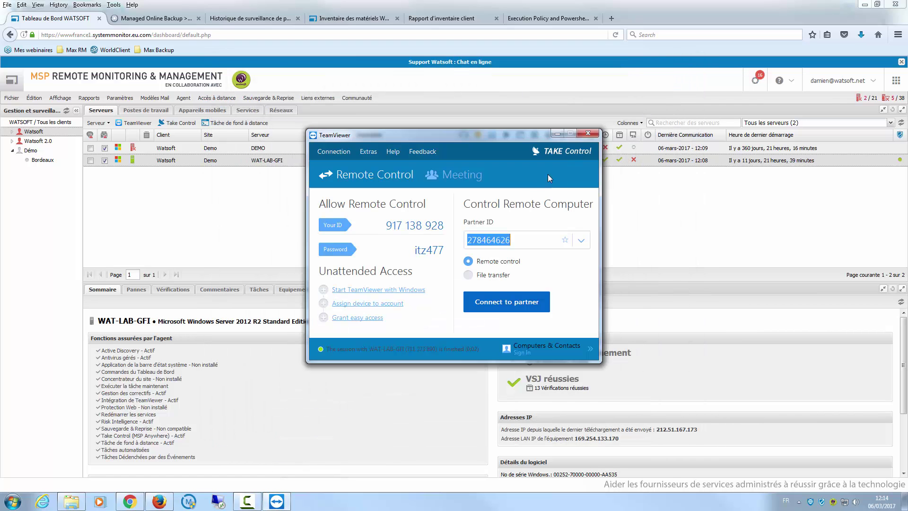
pyautogui.click(558, 134)
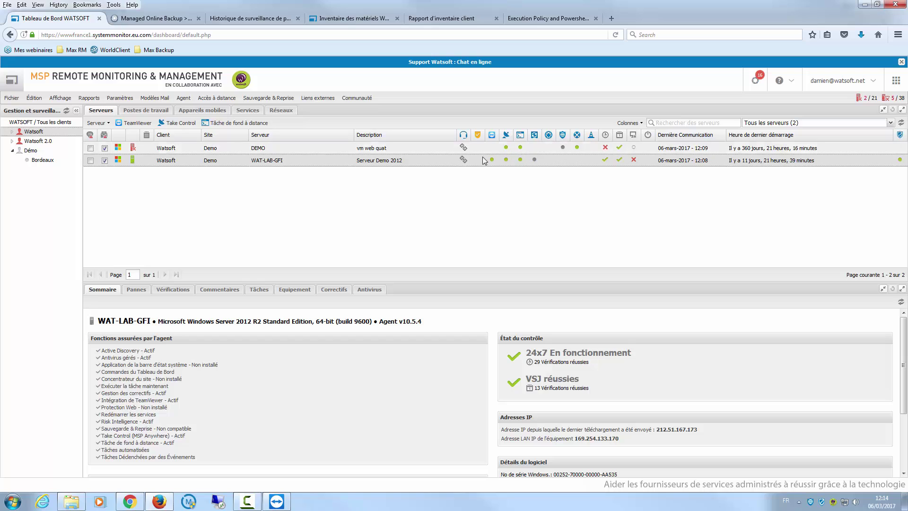
# Step: Open the remote background session on WAT-LAB-GFI, review its command line, process actions and services, and close it
pyautogui.click(238, 123)
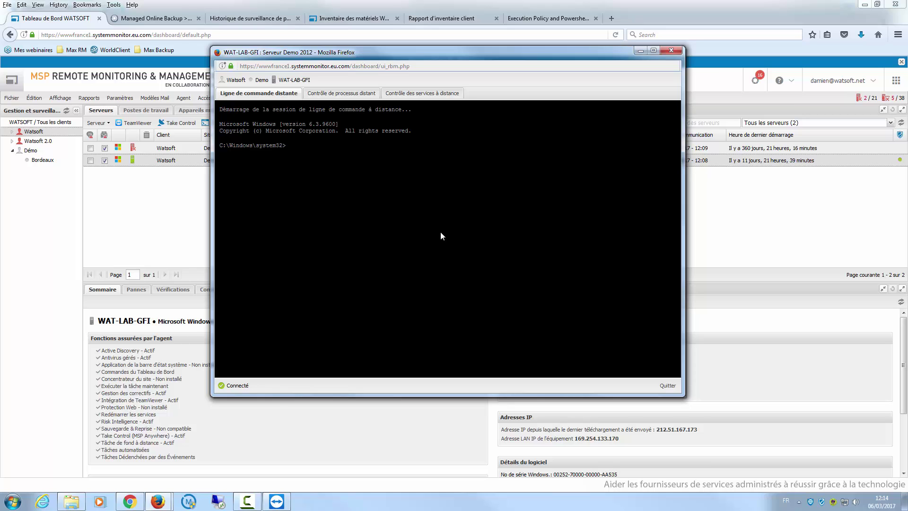
pyautogui.click(358, 95)
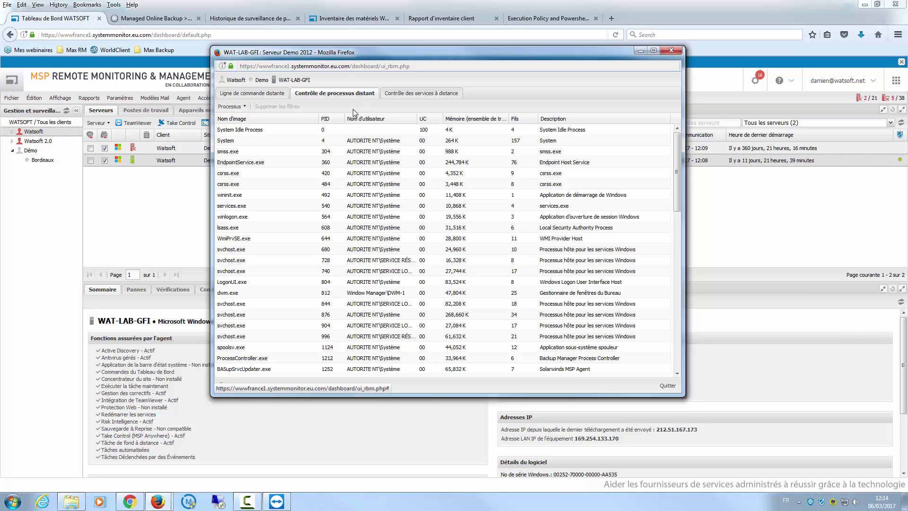
pyautogui.rightClick(246, 196)
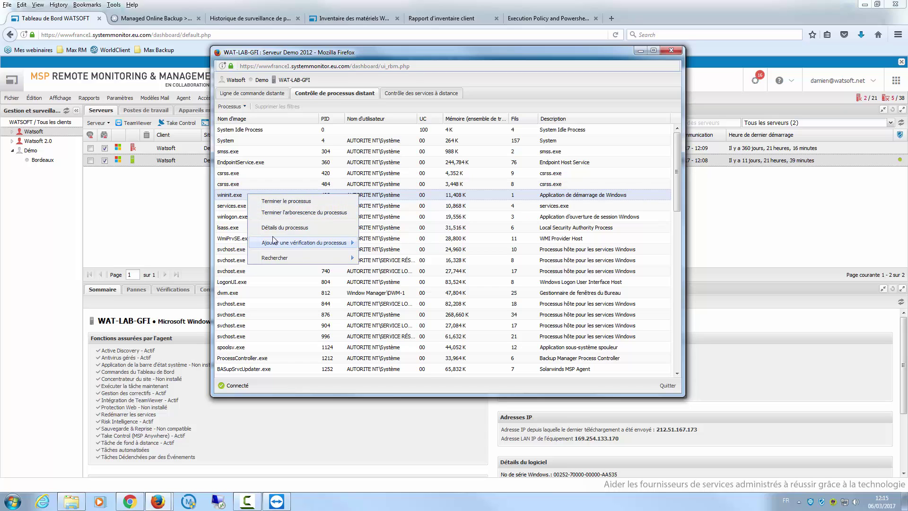
pyautogui.click(412, 94)
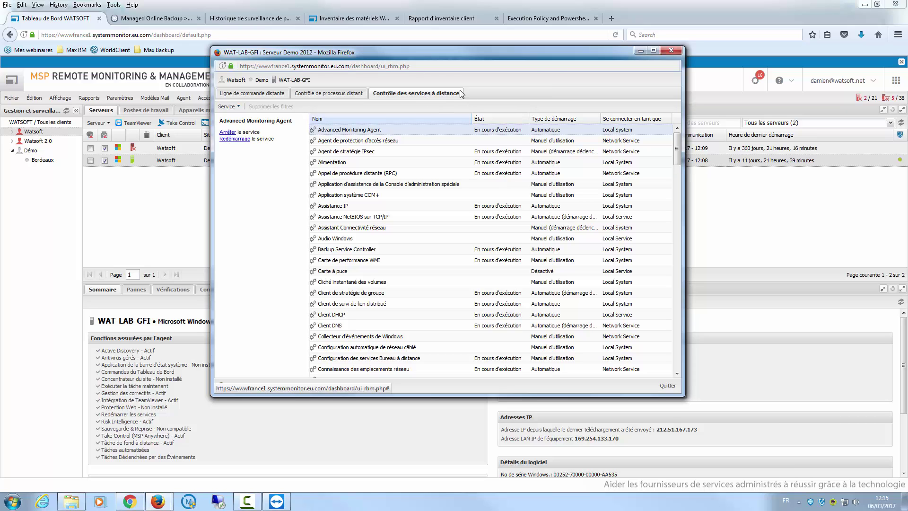
pyautogui.click(666, 52)
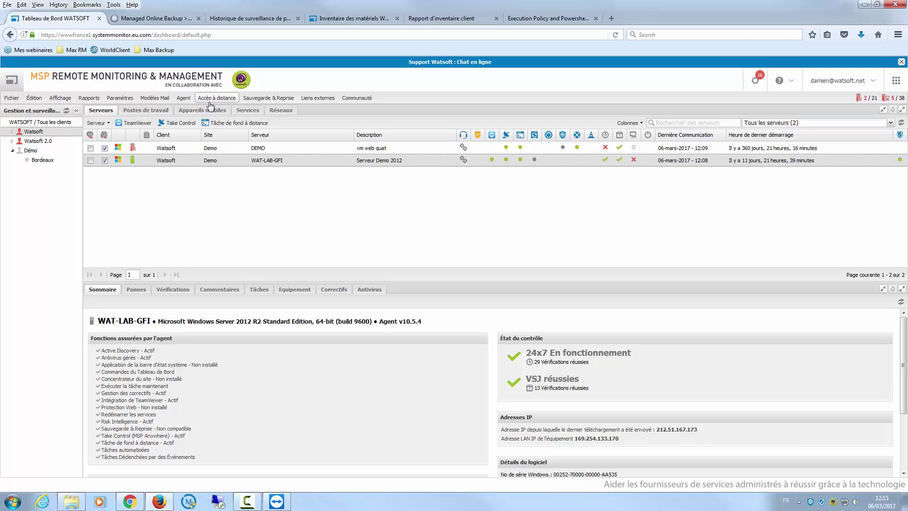
# Step: Look over the dashboard's remote access options, including sending a remote assistance agent, and display the WAT-LAB-GFI server's checks
pyautogui.click(225, 98)
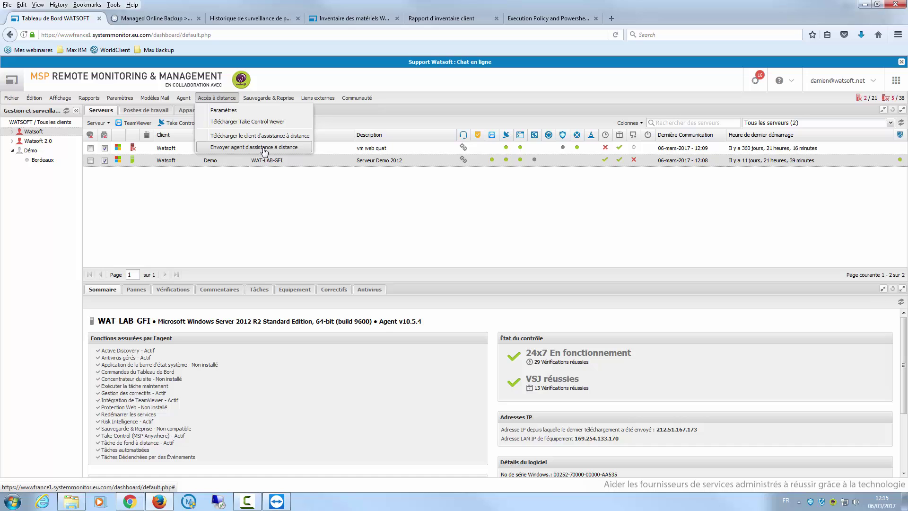
pyautogui.click(466, 205)
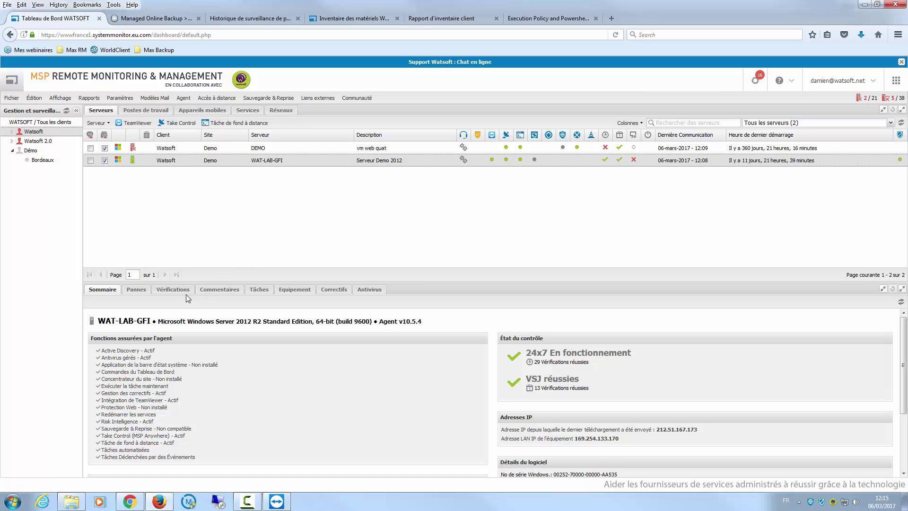
pyautogui.click(173, 289)
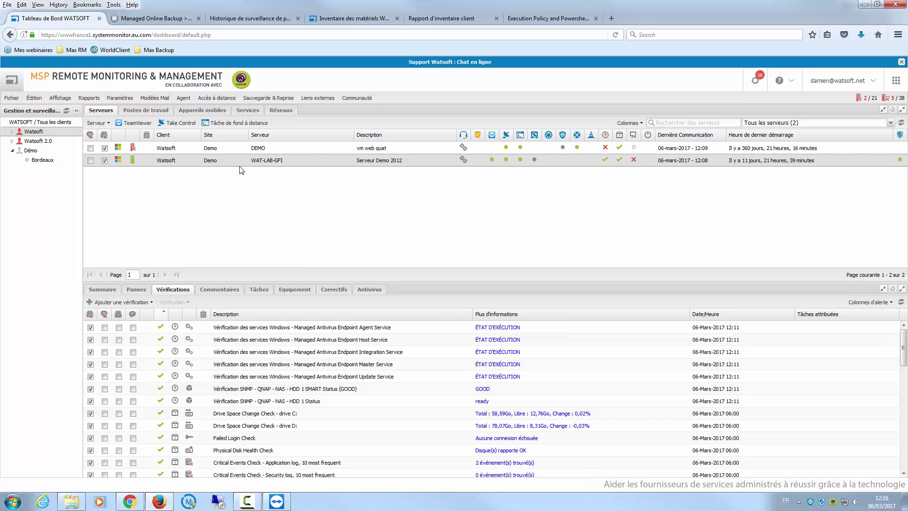
# Step: Browse the workstations of the Watsoft 2.0 client and view the checks of MARK-EG and DEV-PC2
pyautogui.click(153, 111)
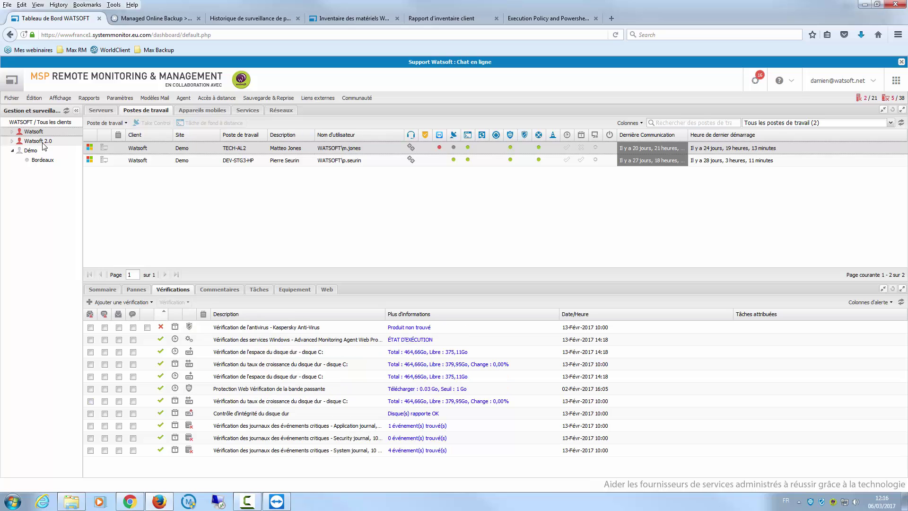
pyautogui.click(43, 144)
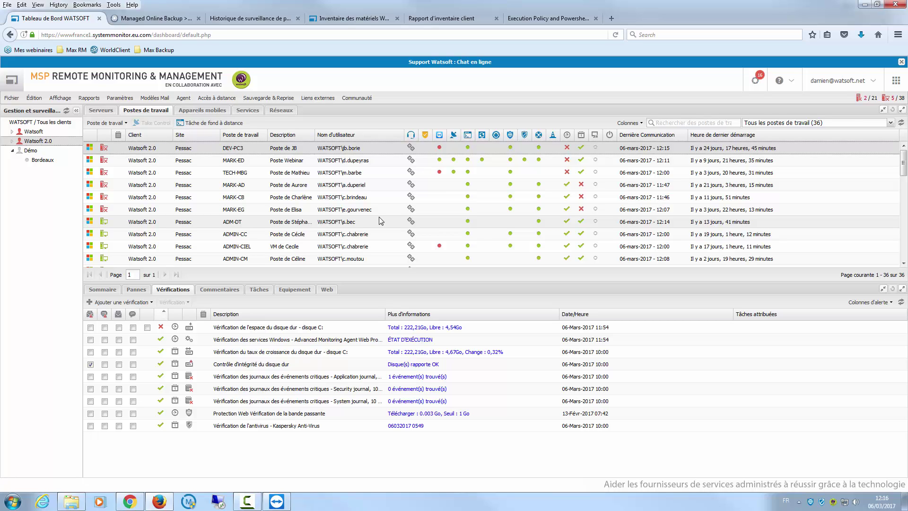
pyautogui.scroll(-3, 255, 229)
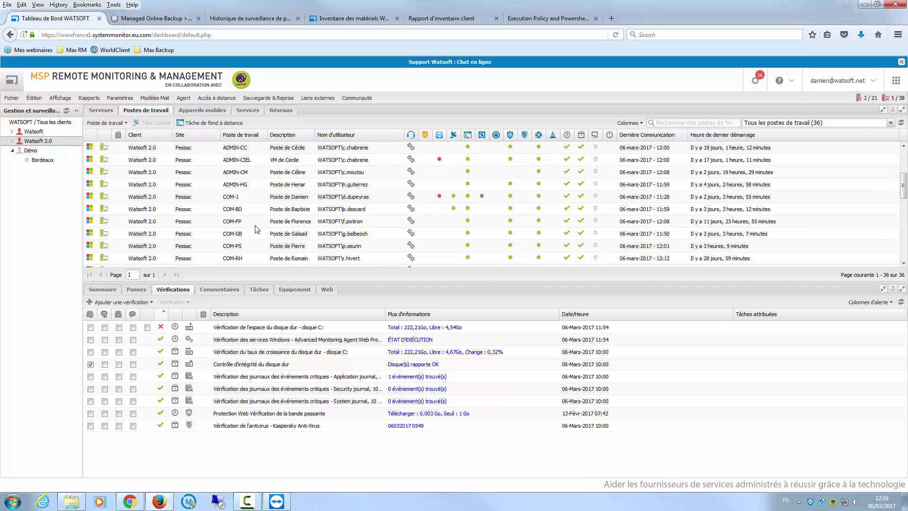
pyautogui.scroll(-5, 255, 229)
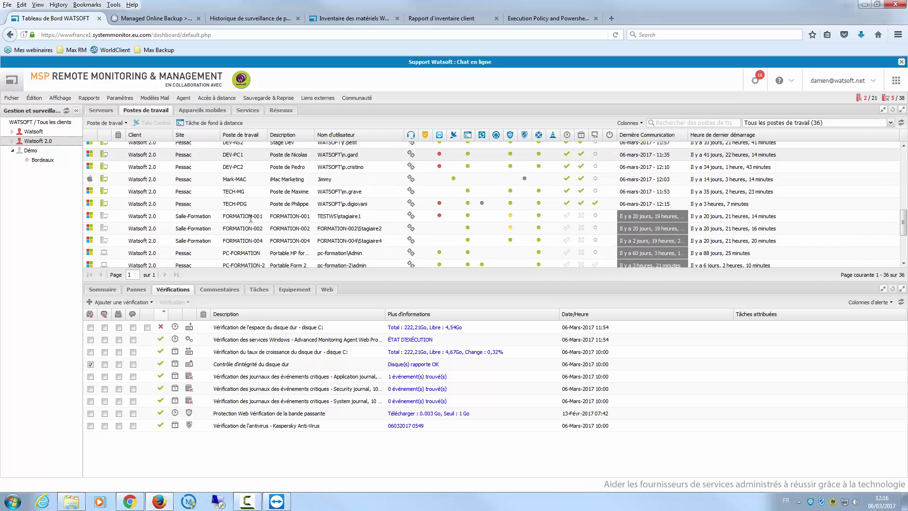
pyautogui.scroll(3, 253, 189)
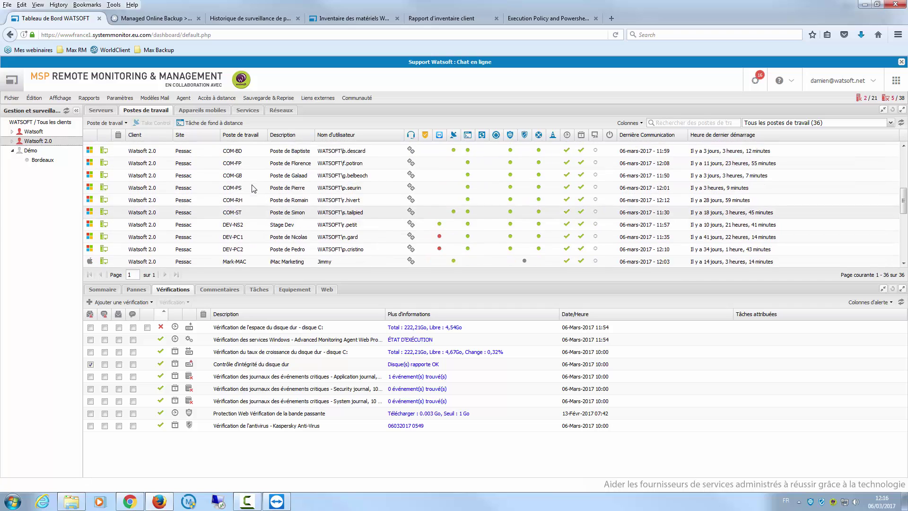
pyautogui.scroll(4, 254, 184)
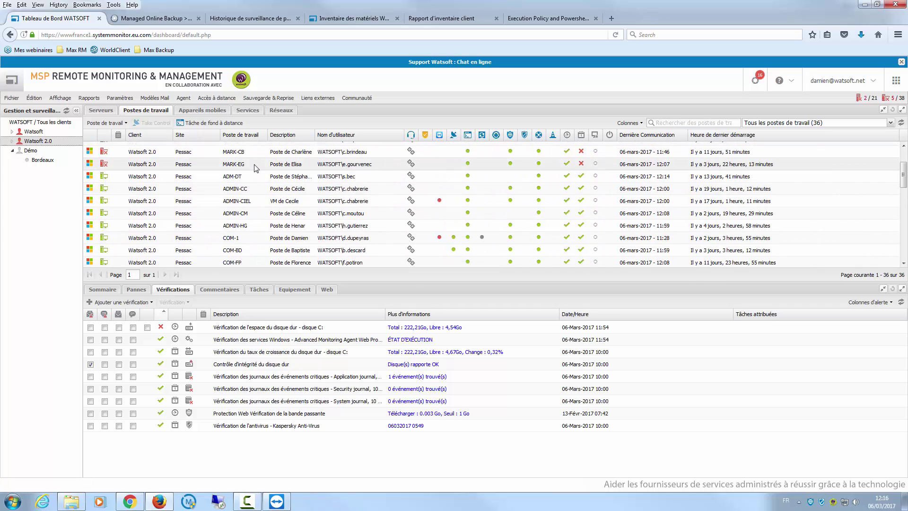
pyautogui.click(253, 165)
pyautogui.scroll(-5, 253, 213)
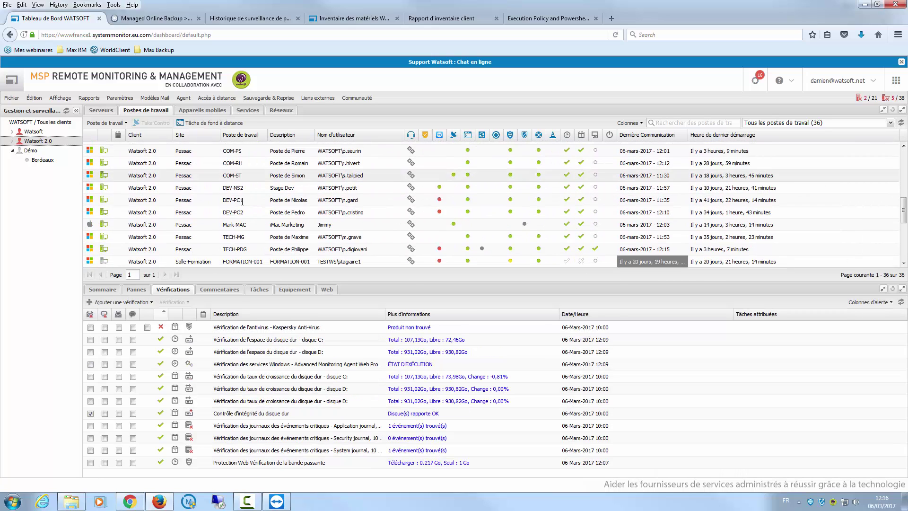
pyautogui.scroll(-5, 252, 222)
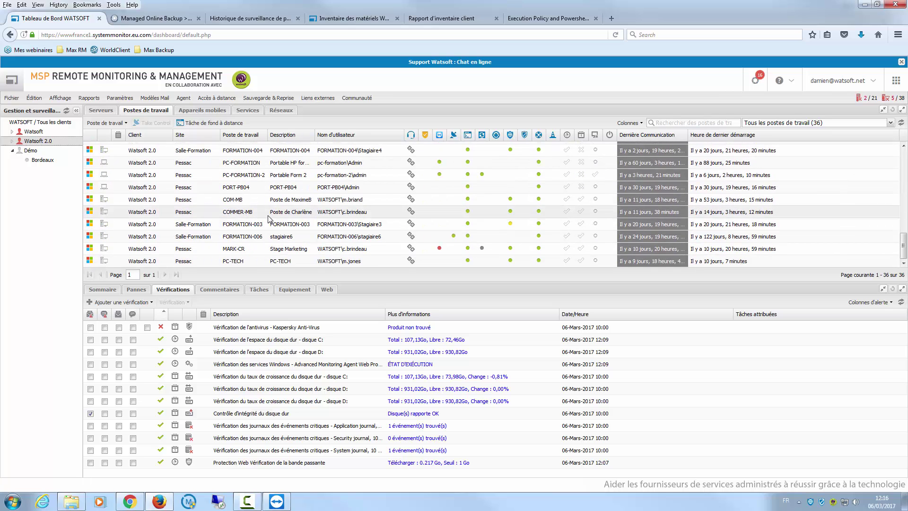
pyautogui.scroll(4, 268, 223)
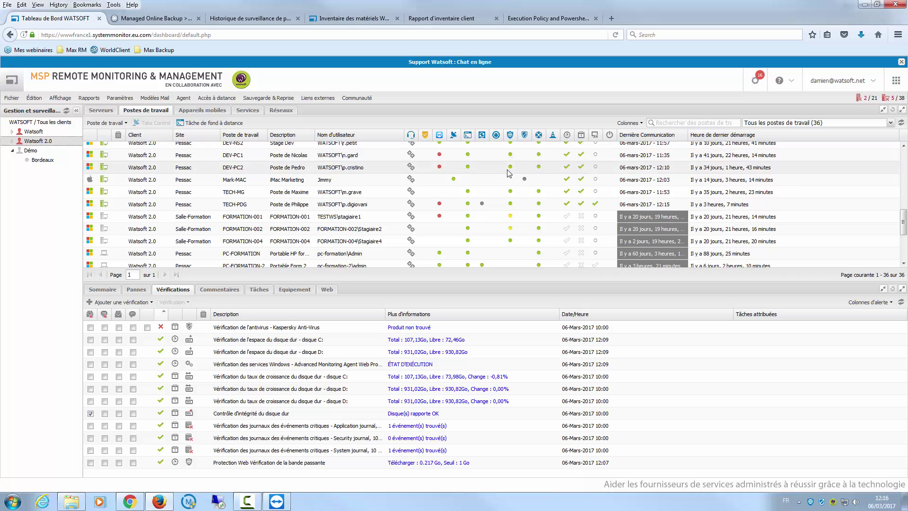
pyautogui.click(502, 169)
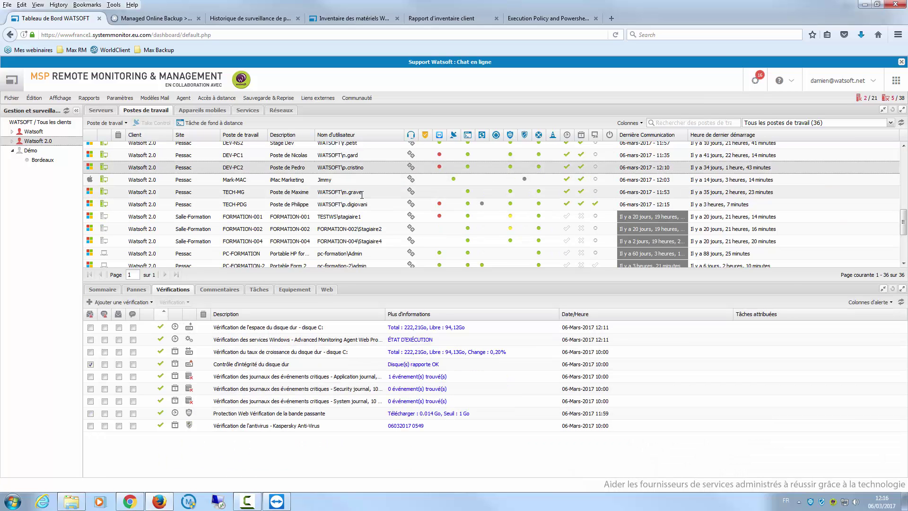
# Step: View the TECH-MG workstation's web activity by website and by category
pyautogui.click(362, 193)
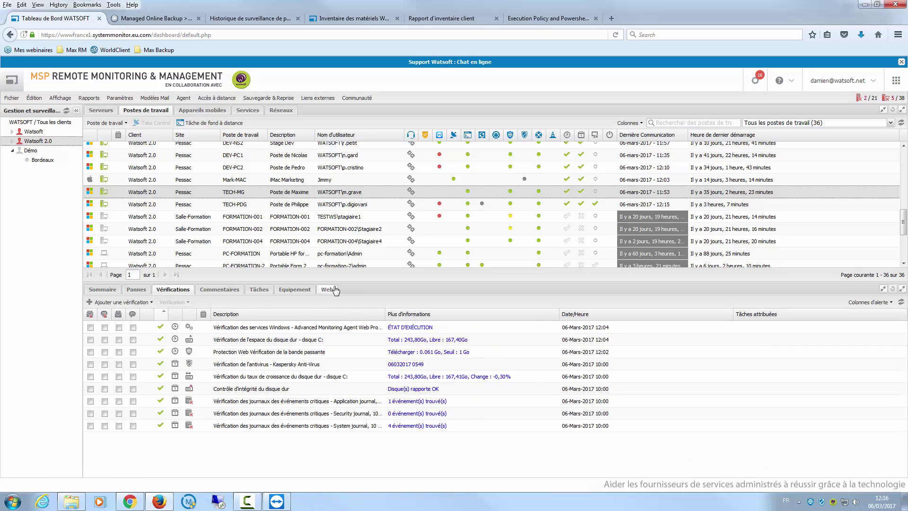
pyautogui.click(334, 289)
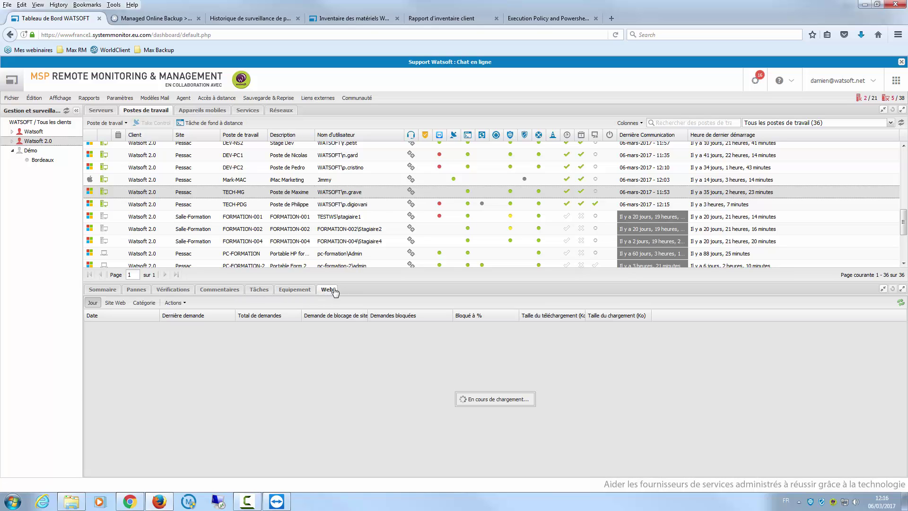
pyautogui.click(116, 303)
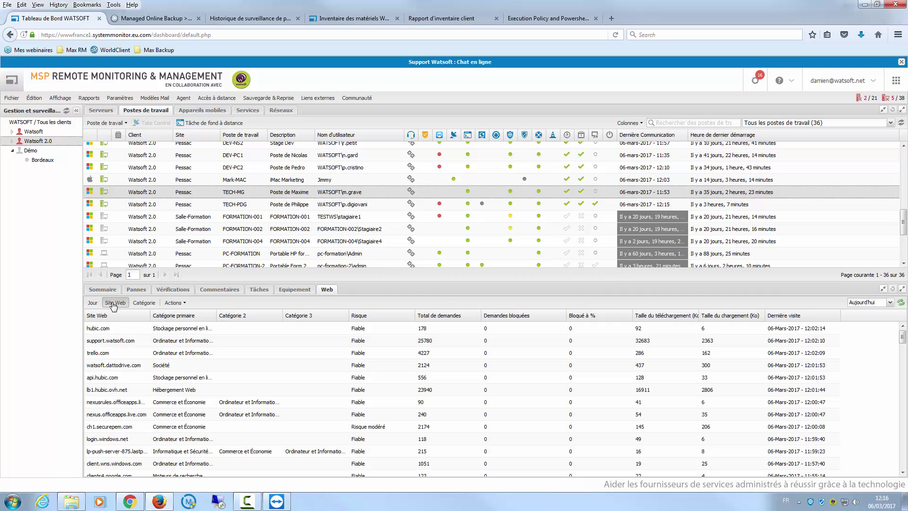
pyautogui.click(138, 304)
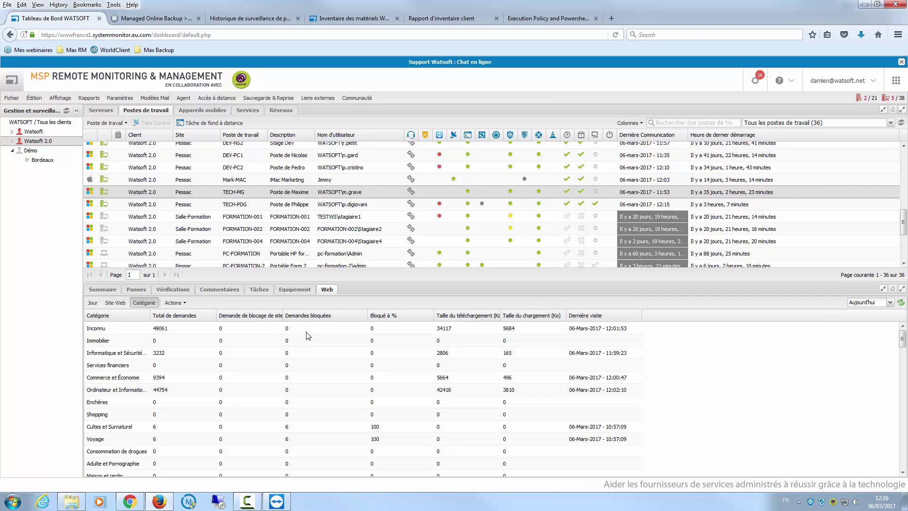
# Step: Open the list of Web Protection strategies
pyautogui.click(114, 98)
pyautogui.moveTo(189, 332)
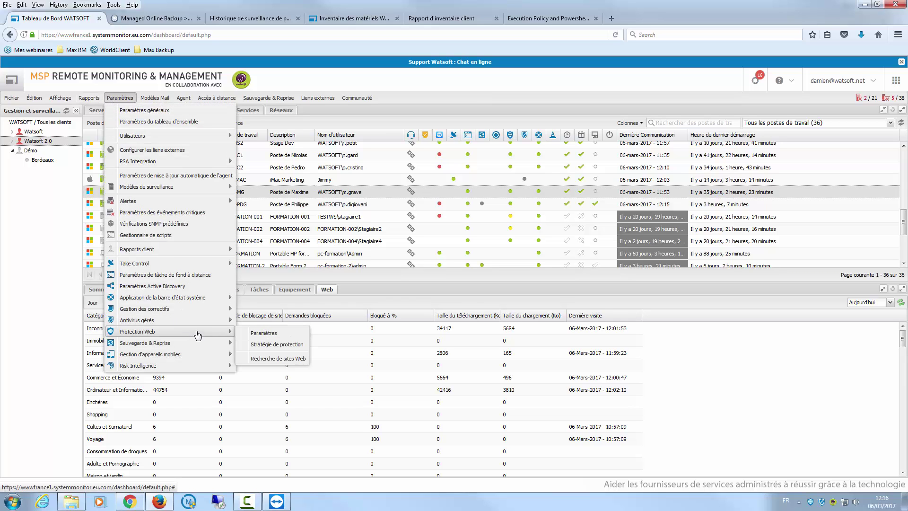
pyautogui.click(283, 344)
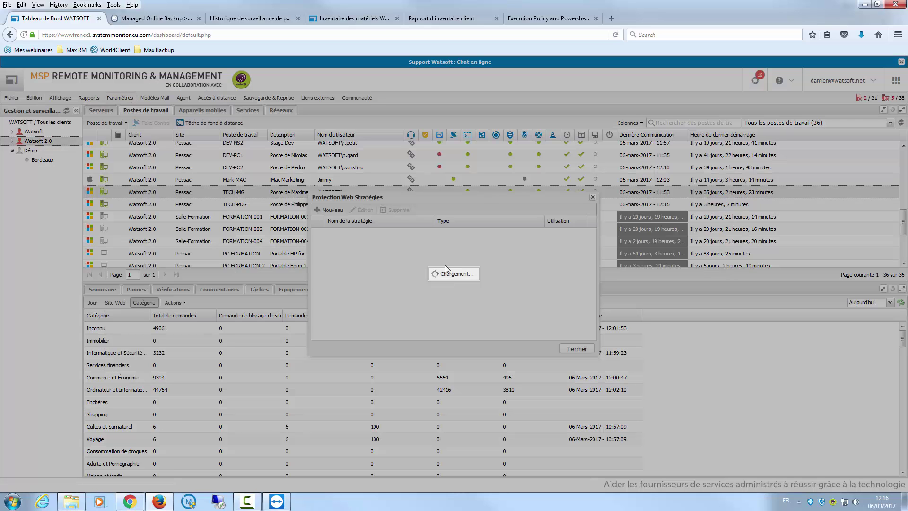
# Step: Review the web security and category filter settings of the Ordinateur de bureau strategy, and close the strategies without saving changes
pyautogui.click(350, 232)
pyautogui.click(362, 210)
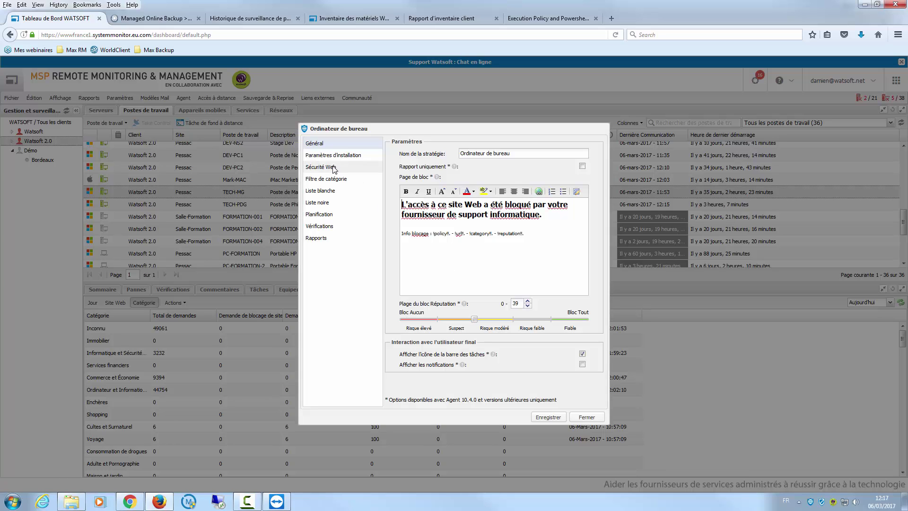
pyautogui.click(347, 168)
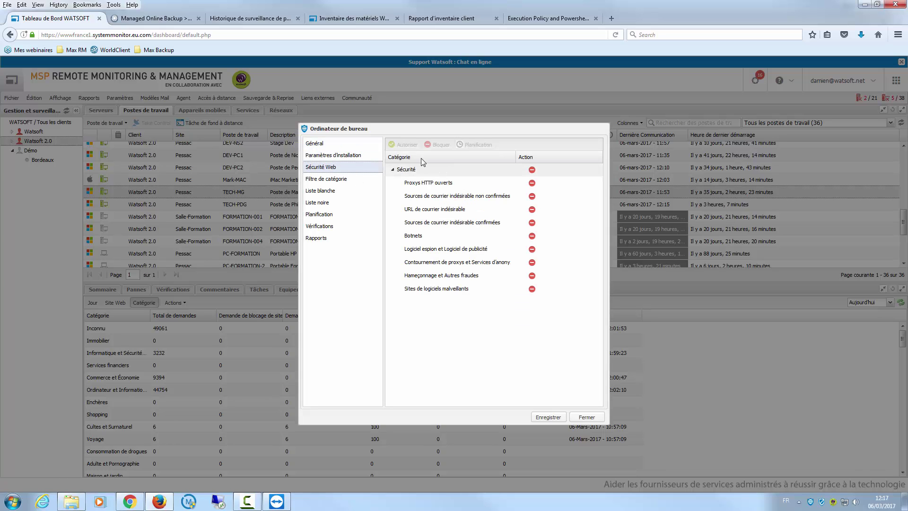
pyautogui.click(347, 179)
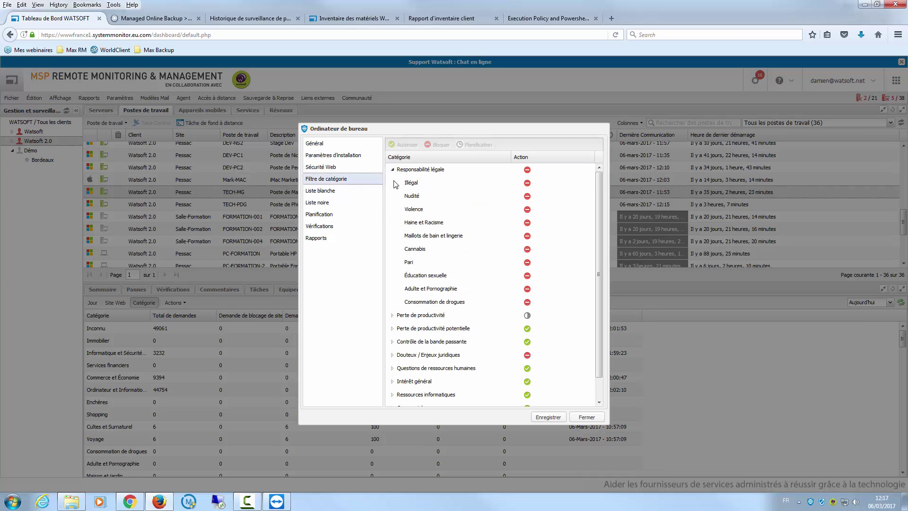
pyautogui.click(392, 170)
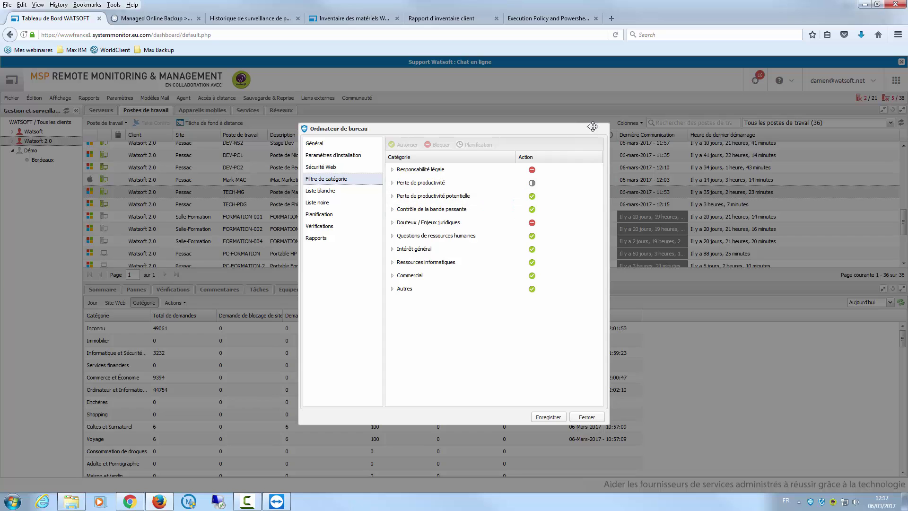
pyautogui.click(596, 416)
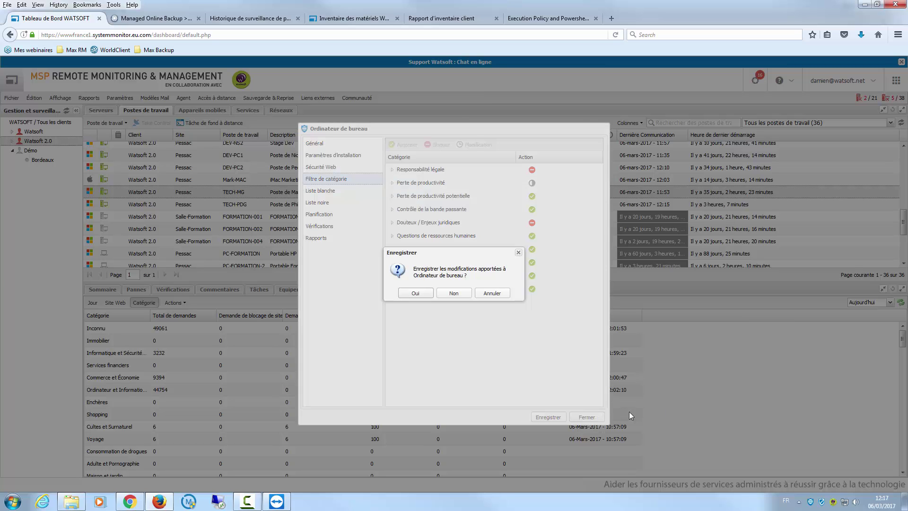
pyautogui.click(459, 294)
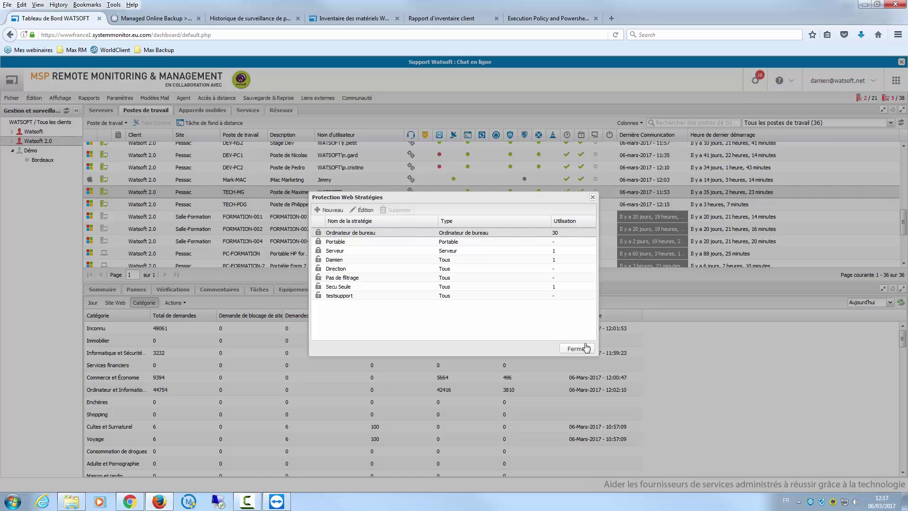
pyautogui.click(579, 348)
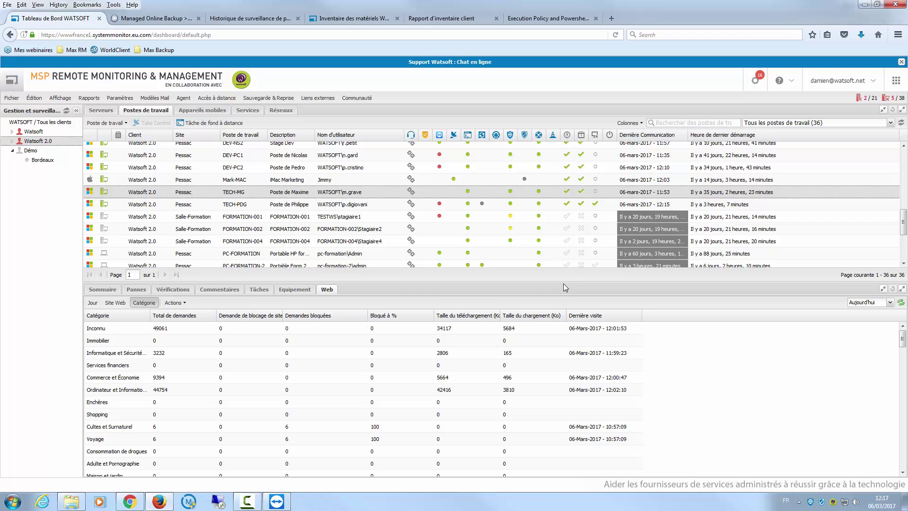
# Step: View the Watsoft 2.0 client's services, including the available service actions and the form for configuring a new service
pyautogui.click(254, 113)
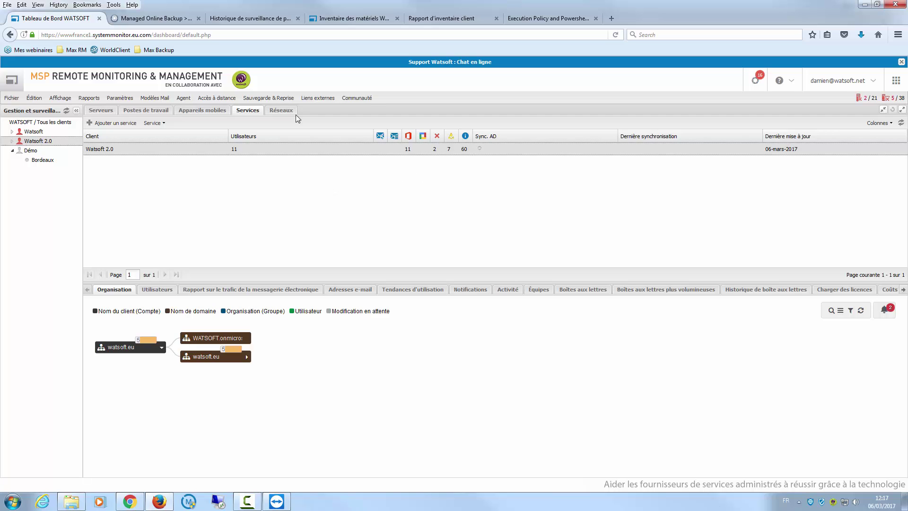
pyautogui.click(154, 123)
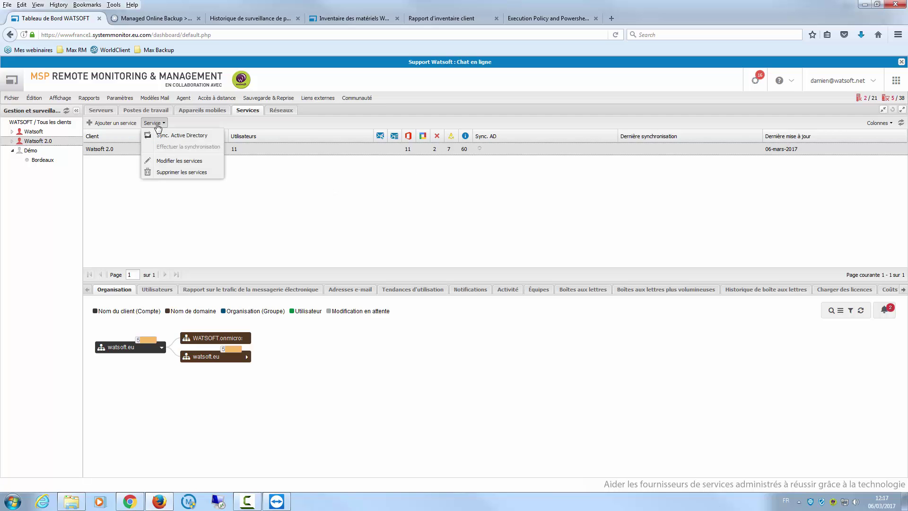
pyautogui.click(116, 123)
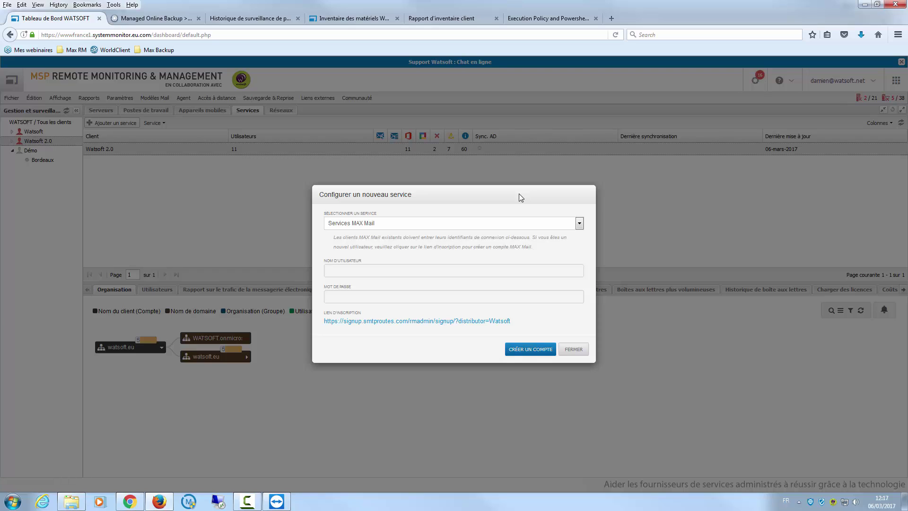
pyautogui.click(574, 349)
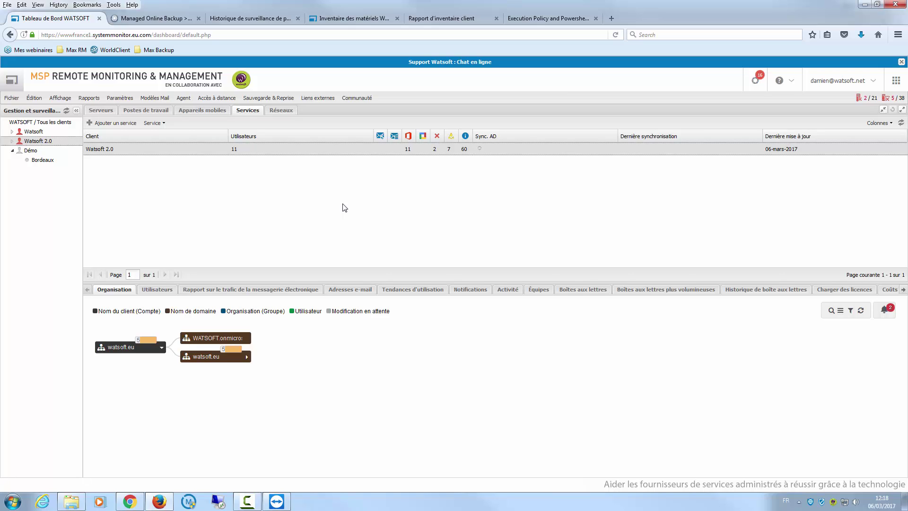
# Step: View the managed Watsoft network's summary, its management options and its connected devices
pyautogui.click(282, 112)
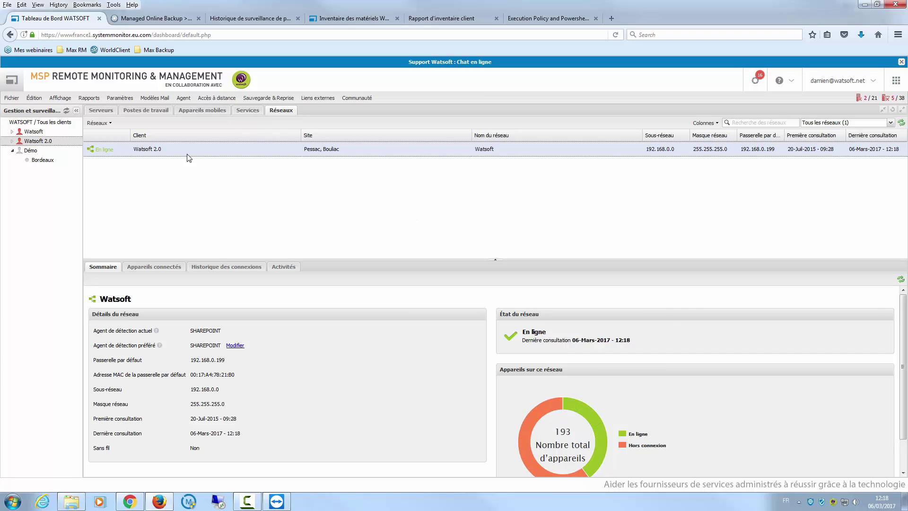
pyautogui.click(108, 124)
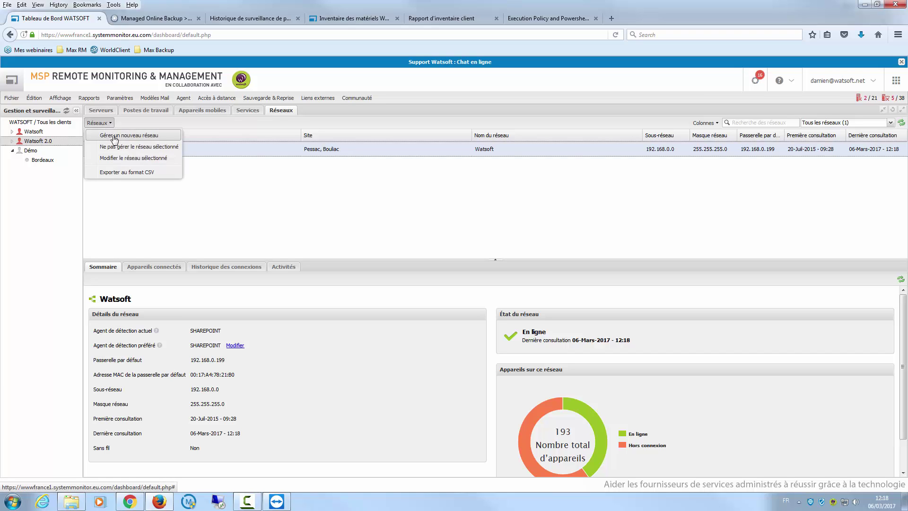
pyautogui.click(115, 136)
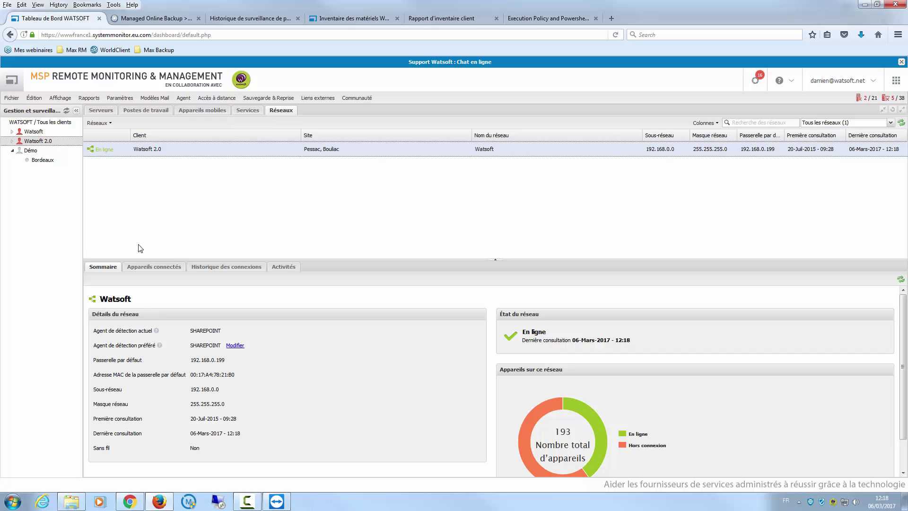
pyautogui.click(171, 266)
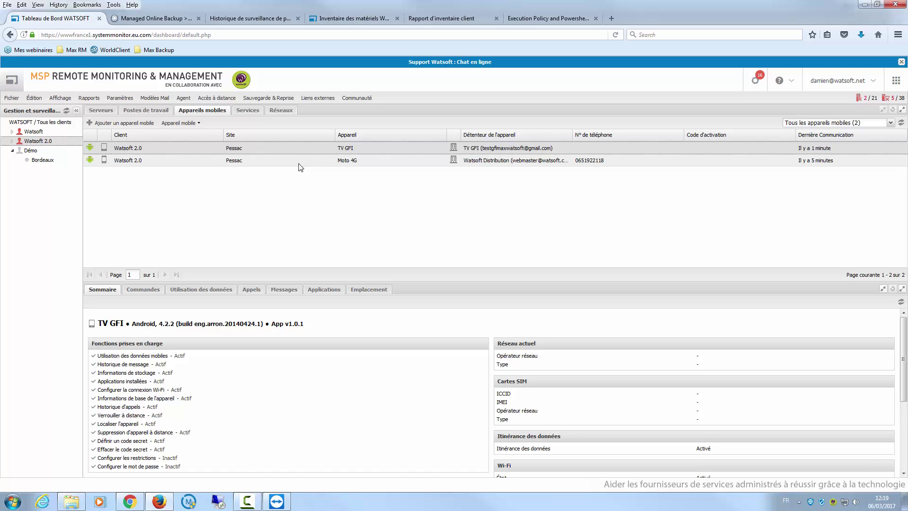
# Step: Show the Moto 4G mobile device's location on the map without the address pop-up
pyautogui.click(284, 160)
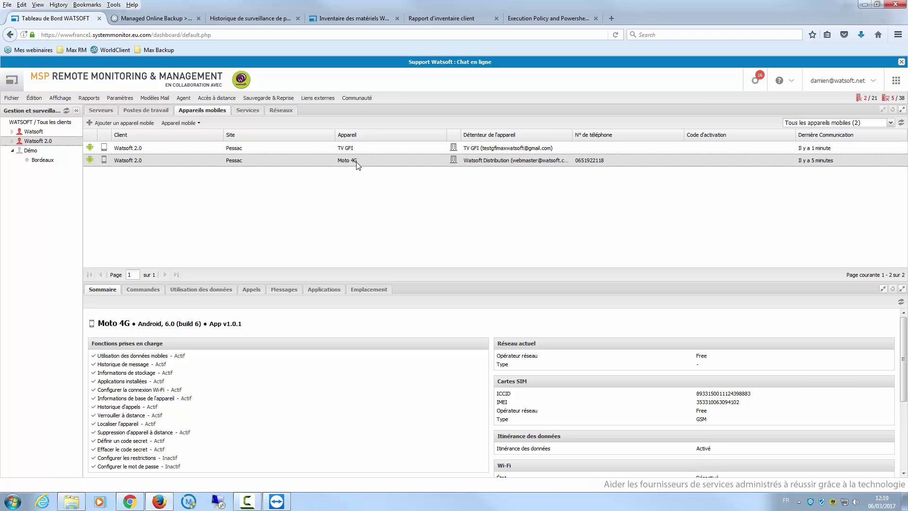
pyautogui.click(374, 290)
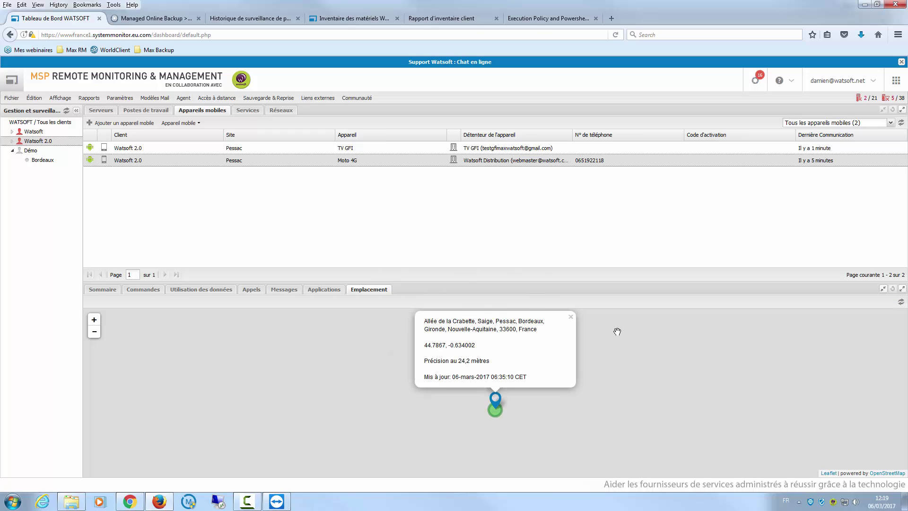
pyautogui.click(571, 317)
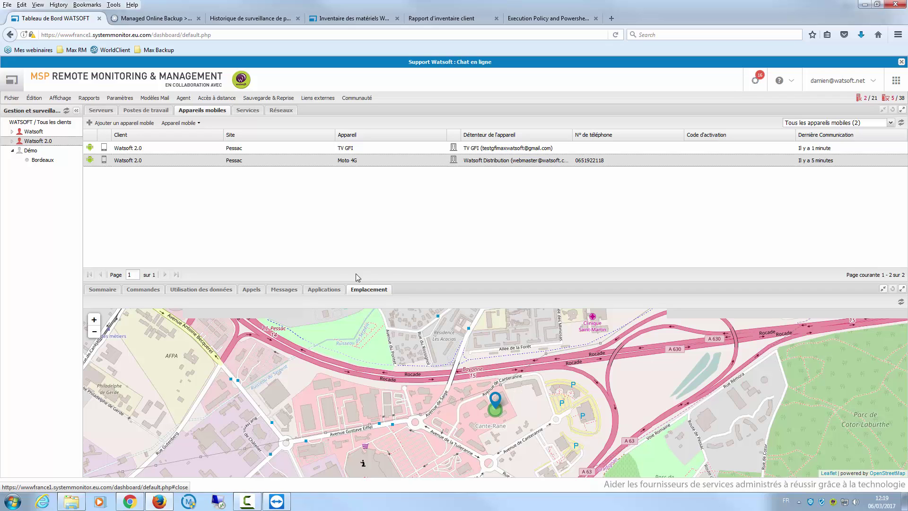
# Step: Browse the Moto 4G's installed applications, messages, calls, data usage and command history
pyautogui.click(325, 290)
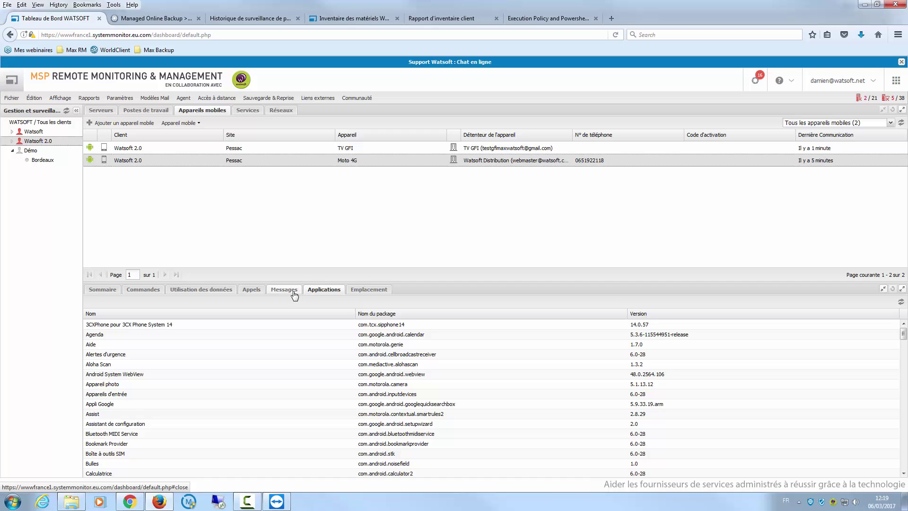
pyautogui.click(294, 293)
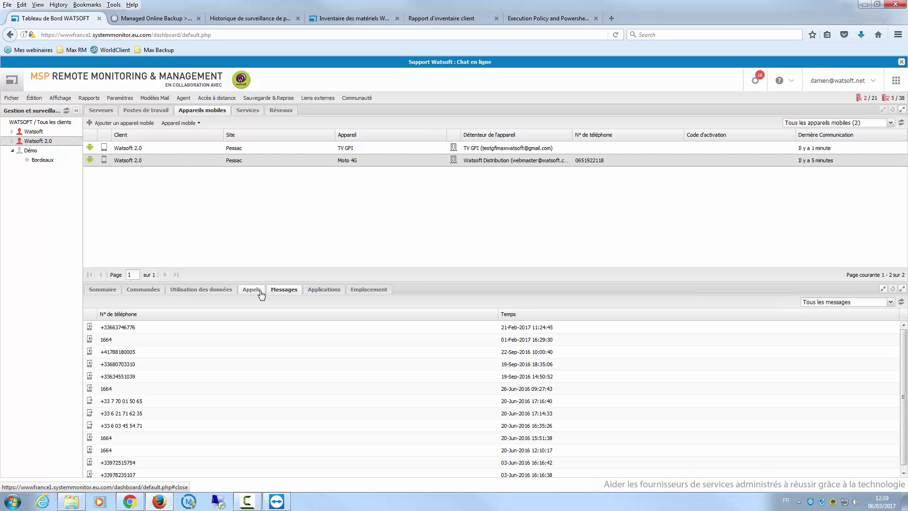
pyautogui.click(251, 292)
pyautogui.click(215, 291)
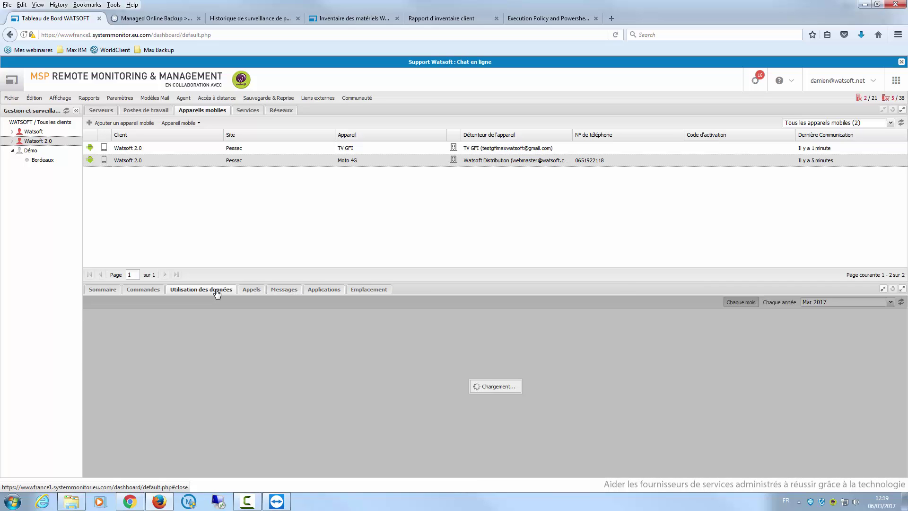
pyautogui.click(158, 292)
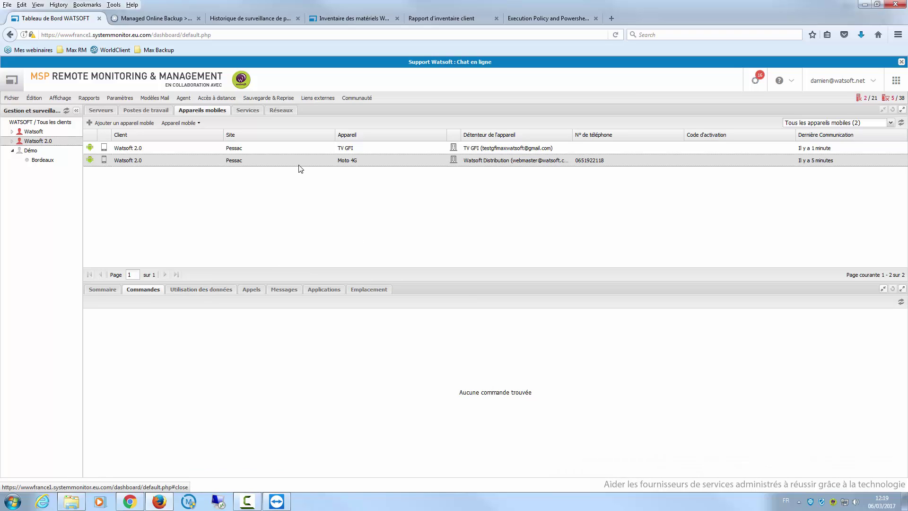
# Step: Look over the remote commands available for the Moto 4G without running any
pyautogui.rightClick(300, 167)
pyautogui.moveTo(381, 176)
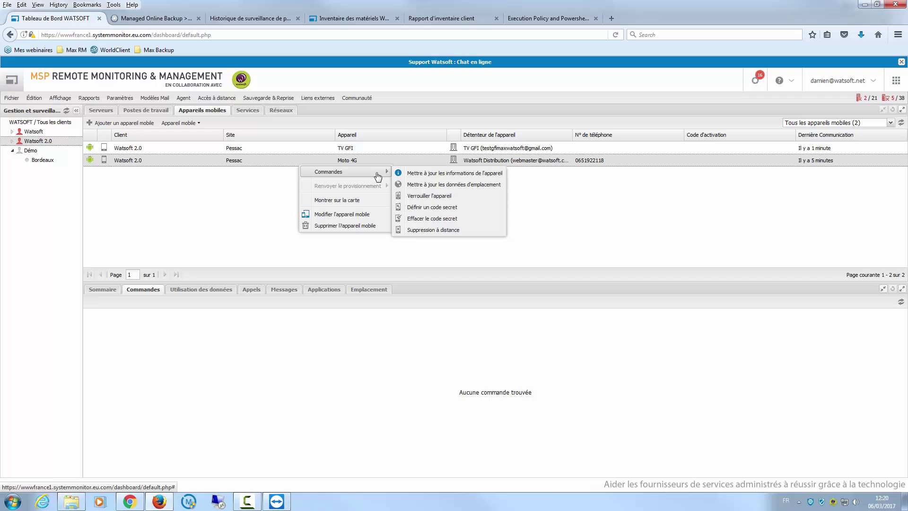
pyautogui.click(240, 205)
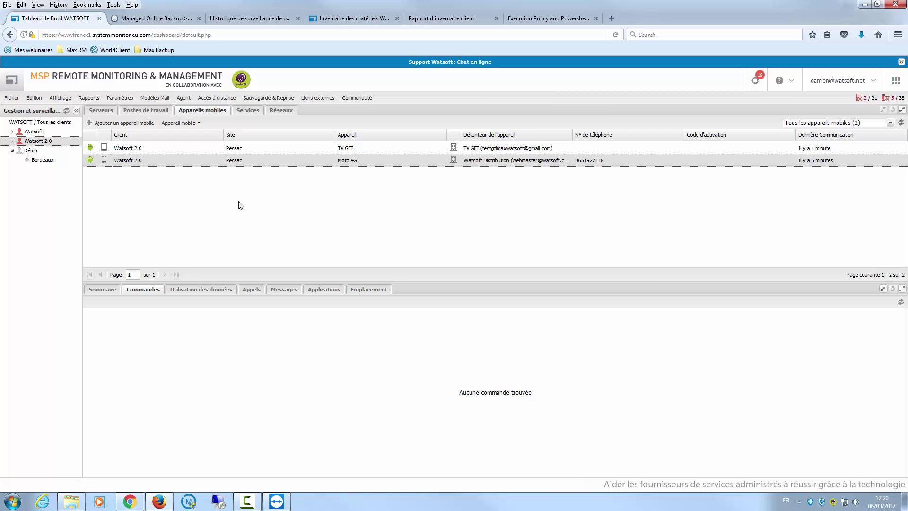
# Step: Read through the dashboard's active notifications and close the list
pyautogui.click(758, 84)
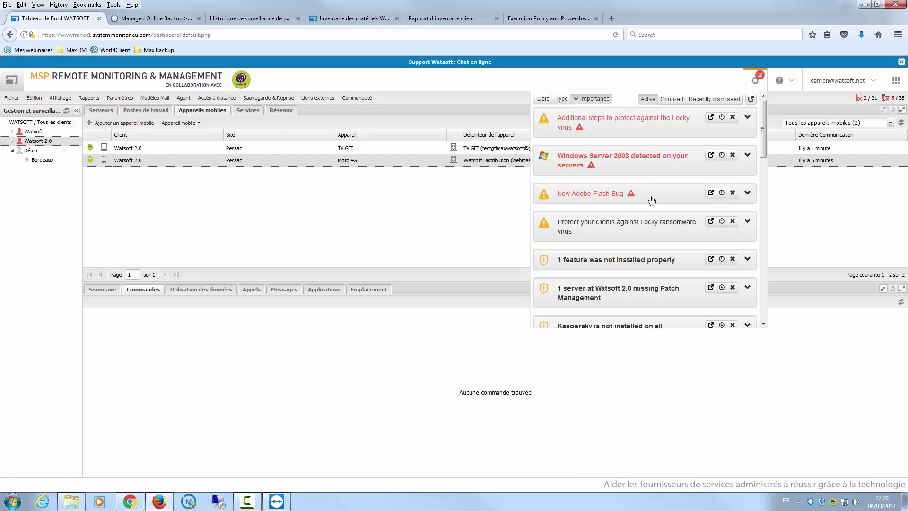
pyautogui.scroll(-3, 660, 227)
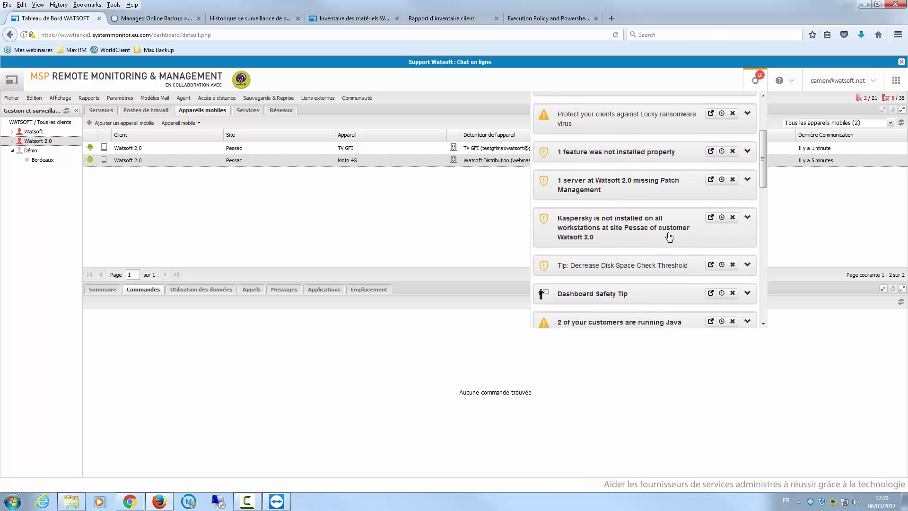
pyautogui.scroll(-3, 666, 234)
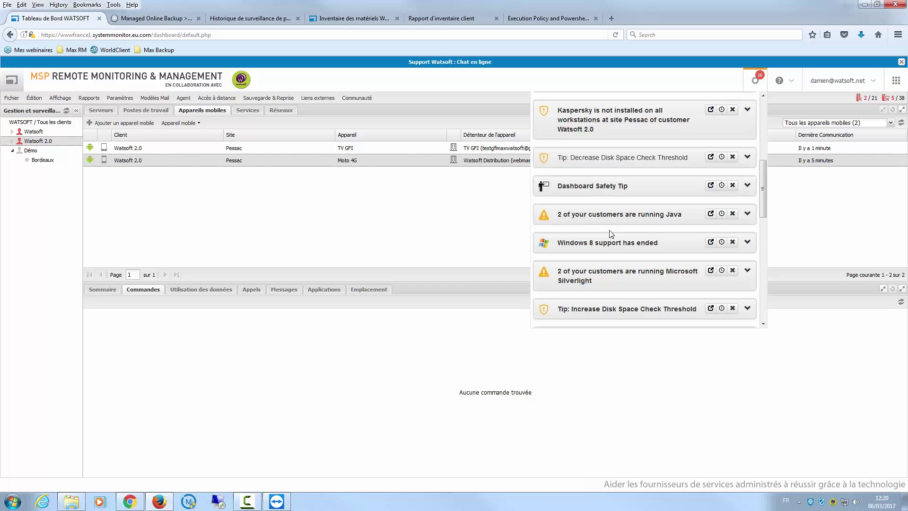
pyautogui.click(428, 224)
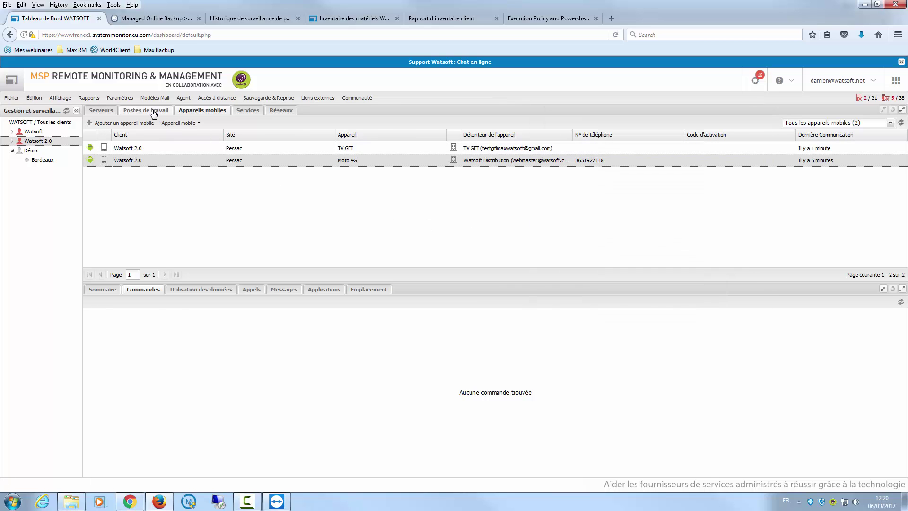
# Step: Display the missing and installed patches of the COM-1 workstation
pyautogui.click(153, 111)
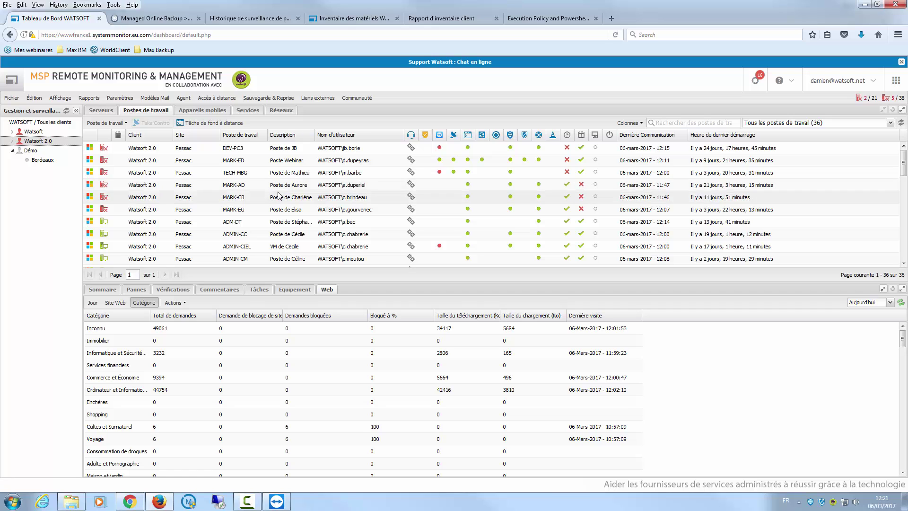
pyautogui.scroll(-3, 277, 196)
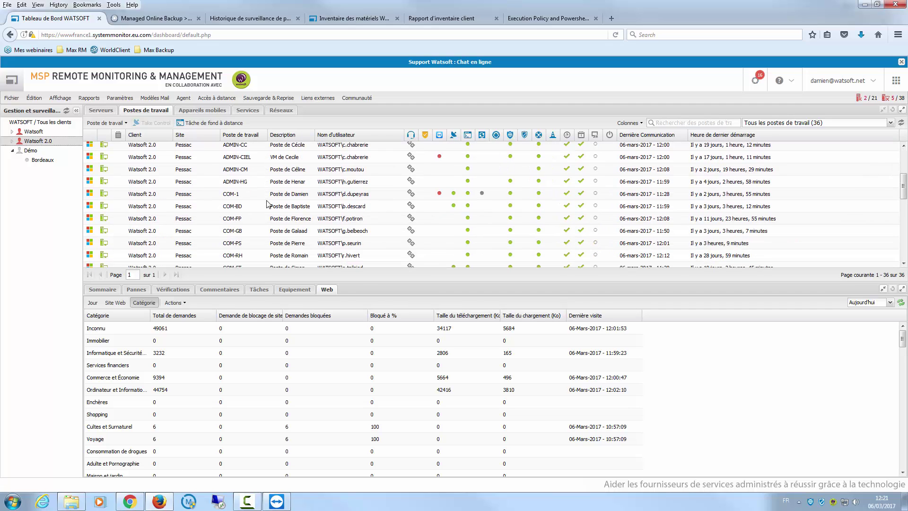
pyautogui.click(250, 198)
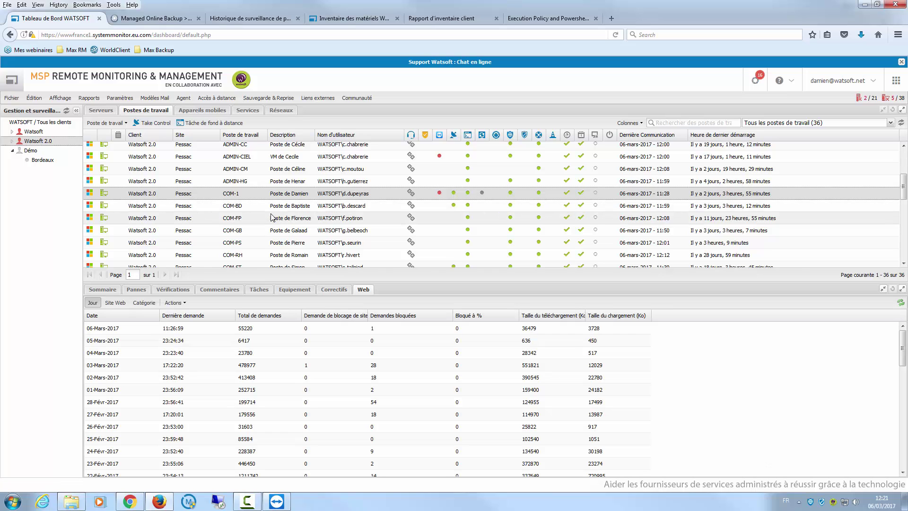
pyautogui.click(327, 290)
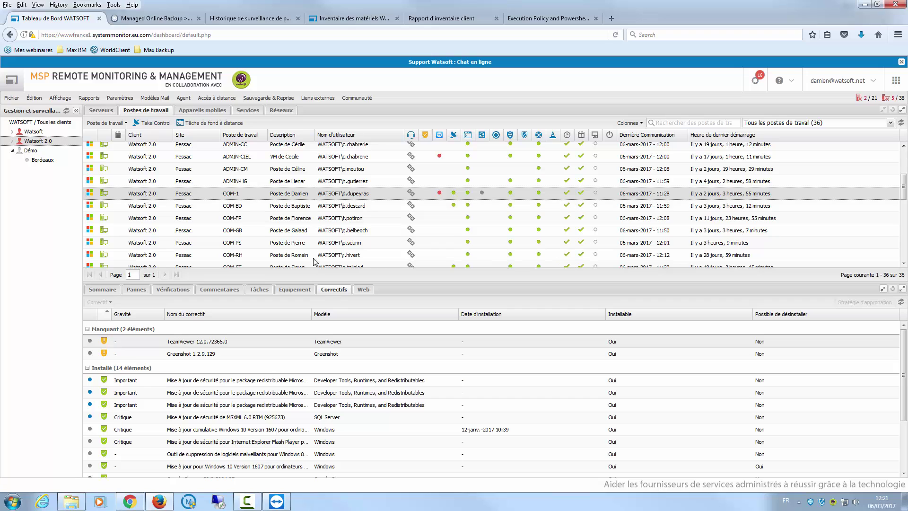
# Step: Look over the patch management configuration options in the dashboard settings without opening any
pyautogui.click(117, 100)
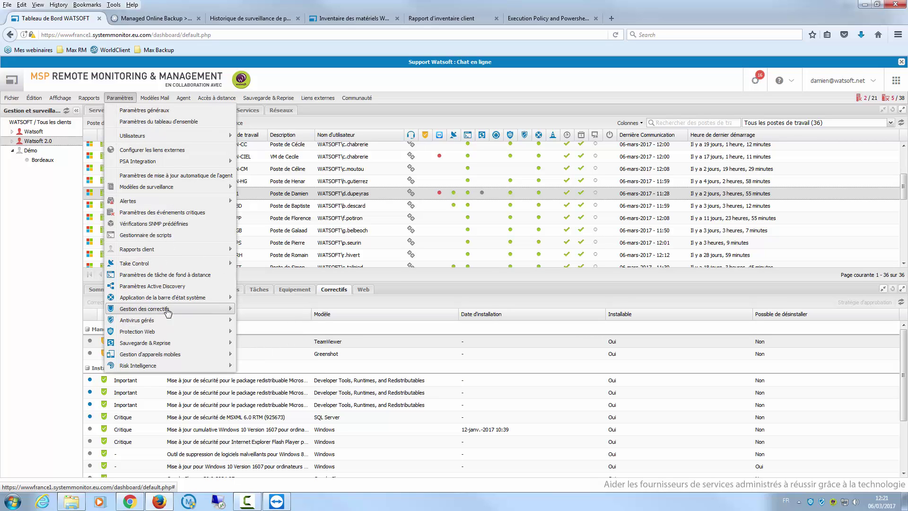
pyautogui.moveTo(172, 308)
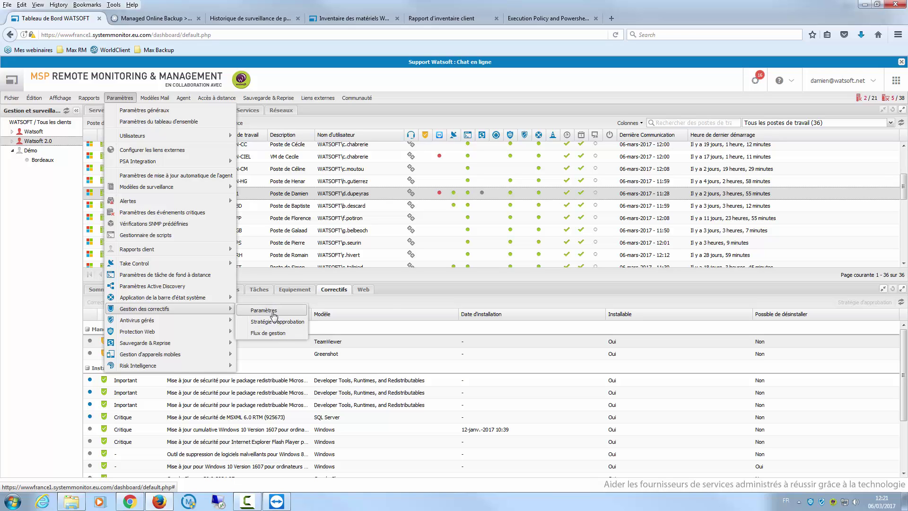
pyautogui.click(417, 299)
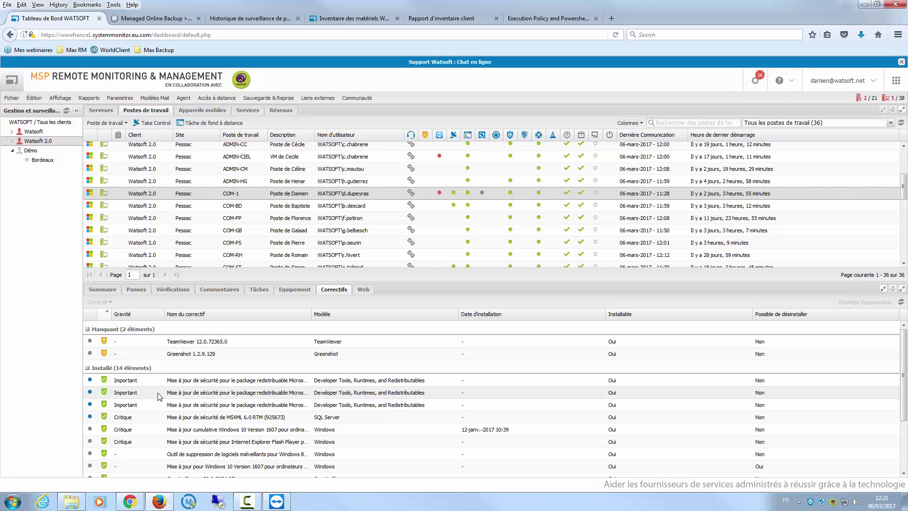
# Step: Look over the patch approval policy for workstations and servers, then close it without making changes
pyautogui.click(119, 98)
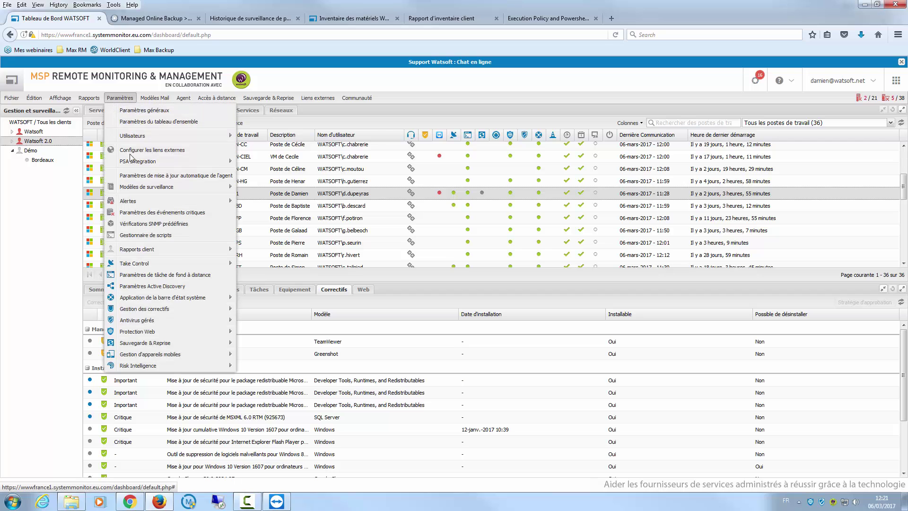
pyautogui.moveTo(196, 310)
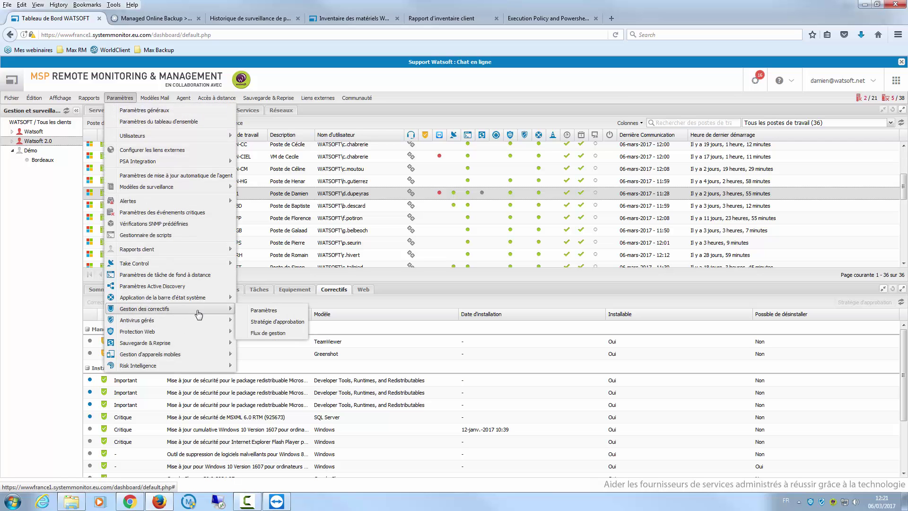
pyautogui.click(265, 323)
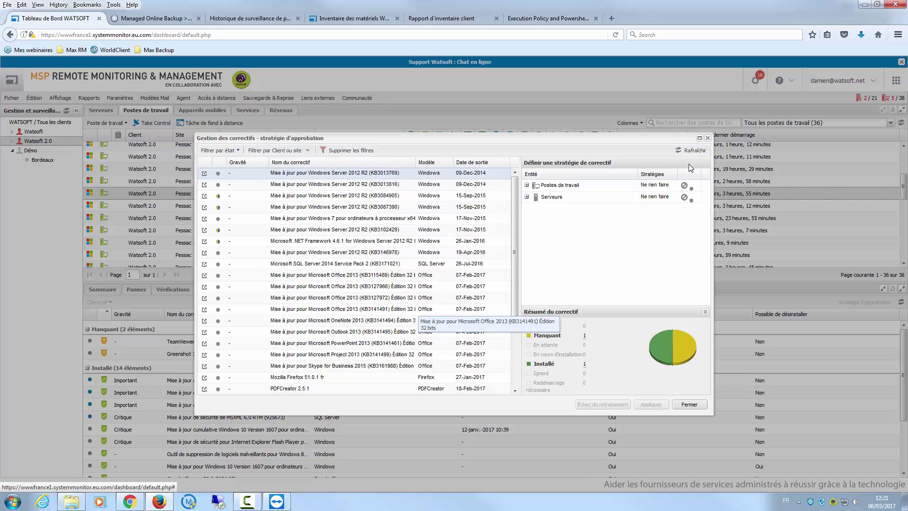
pyautogui.click(706, 138)
# Step: Open the patch management settings and expand the servers and workstations entities down to the Démo client's workstation site
pyautogui.click(114, 99)
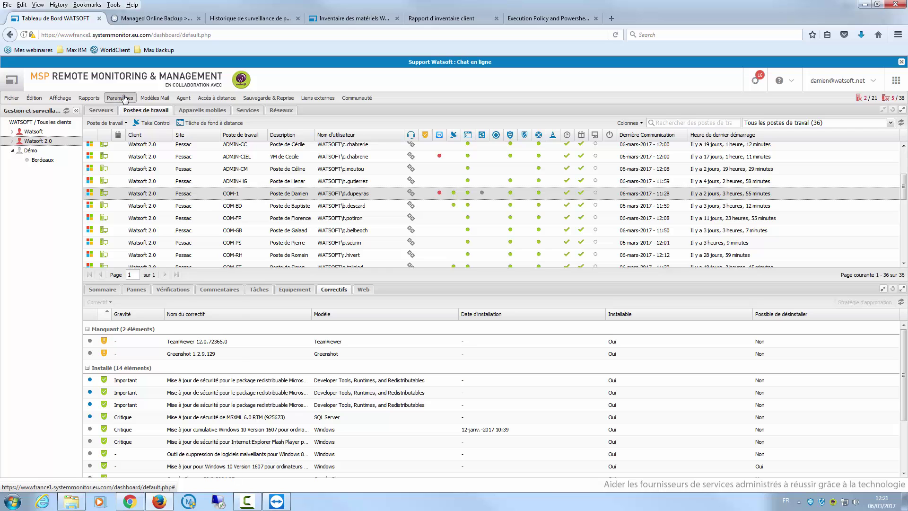
pyautogui.moveTo(226, 317)
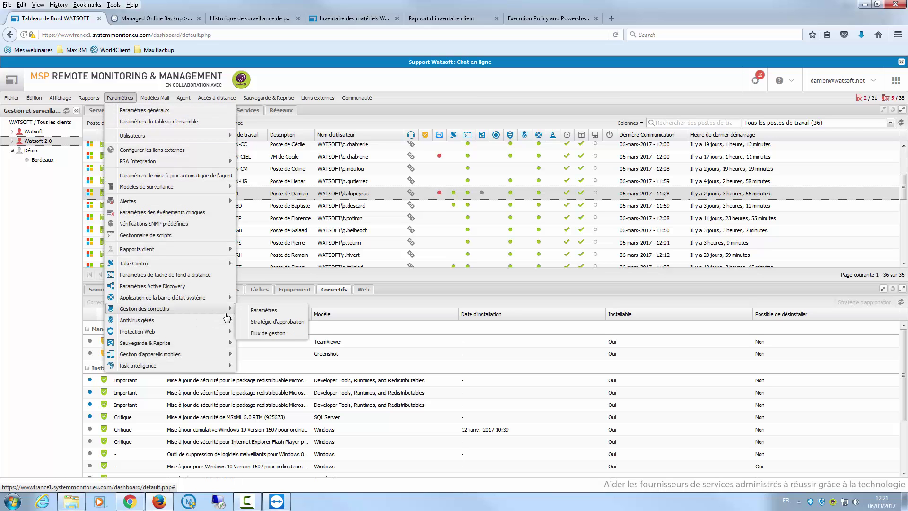
pyautogui.click(271, 314)
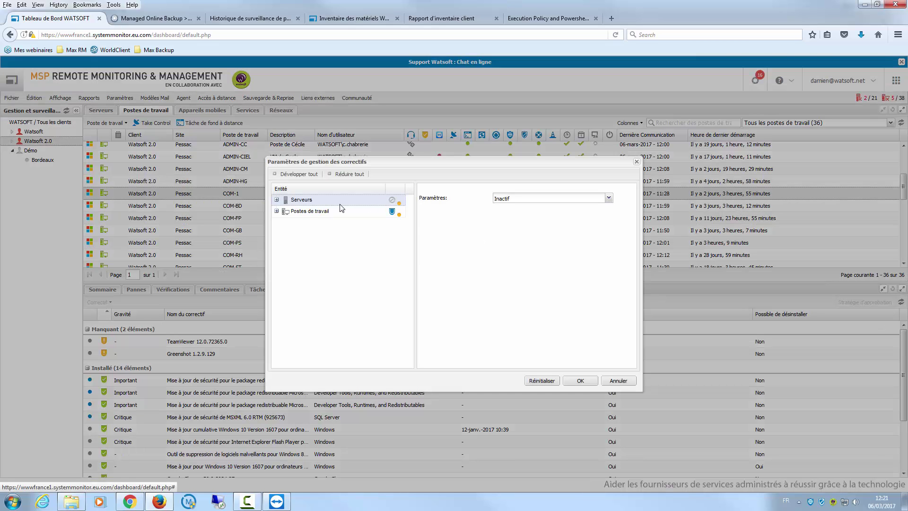
pyautogui.click(277, 200)
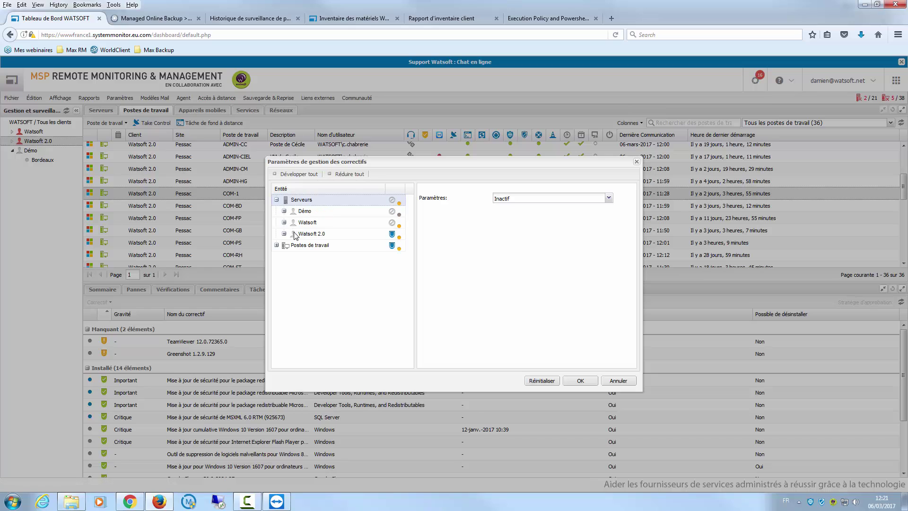
pyautogui.click(276, 245)
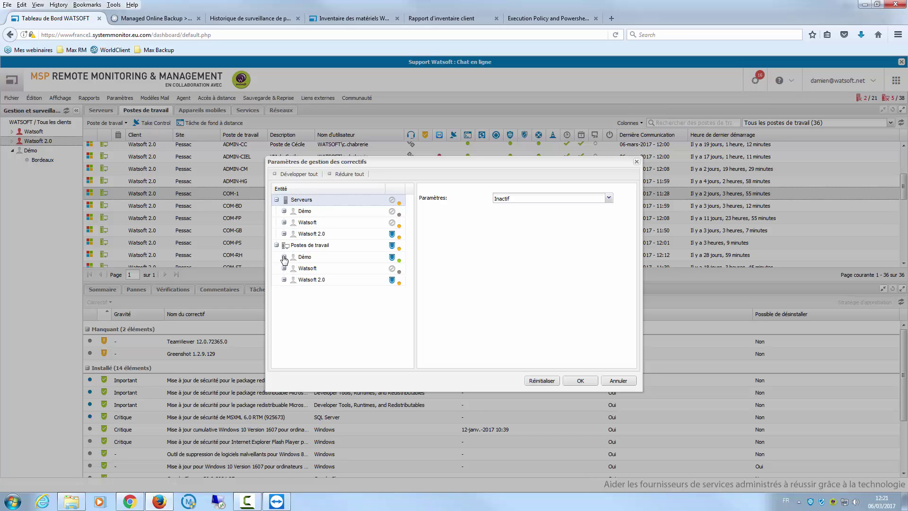
pyautogui.click(284, 257)
# Step: Switch the servers' patch management setting to Actif and review the missing patch, vulnerability and scan scheduling options
pyautogui.click(519, 200)
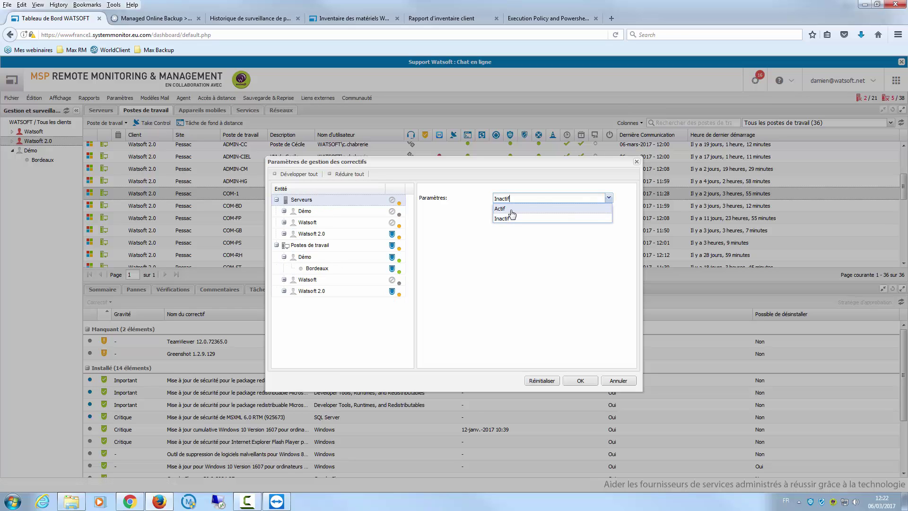
pyautogui.click(499, 208)
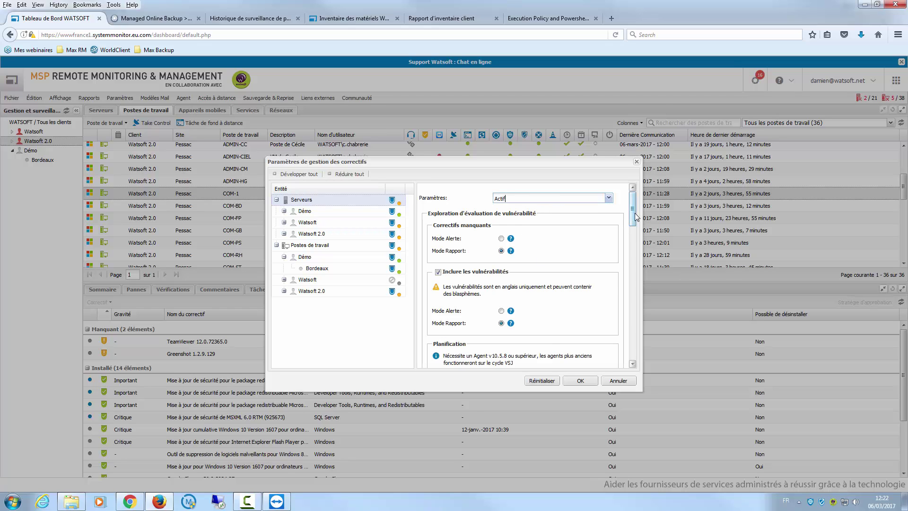
pyautogui.moveTo(634, 213); pyautogui.dragTo(633, 218)
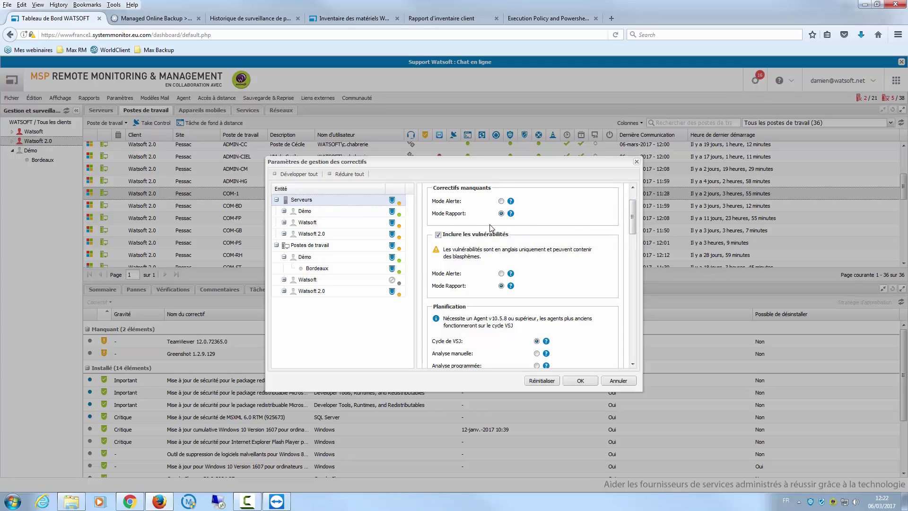
pyautogui.moveTo(634, 216); pyautogui.dragTo(637, 238)
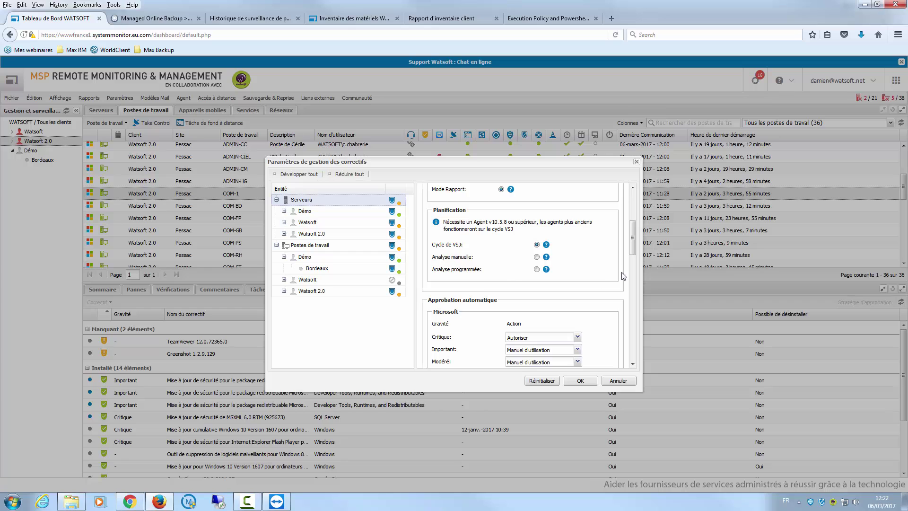
# Step: Examine the automatic approval actions by severity for Microsoft and other vendors, including the choices for other vendors' critical patches
pyautogui.moveTo(634, 247); pyautogui.dragTo(634, 267)
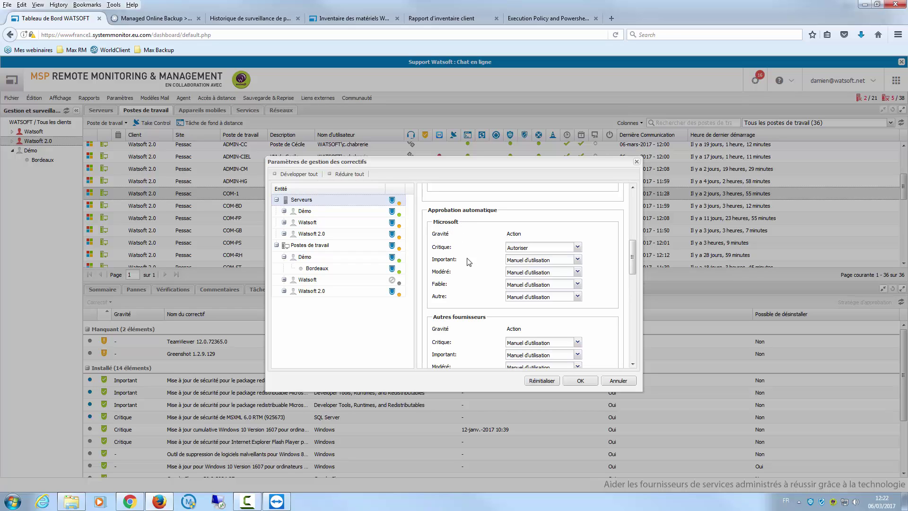
pyautogui.scroll(-3, 483, 279)
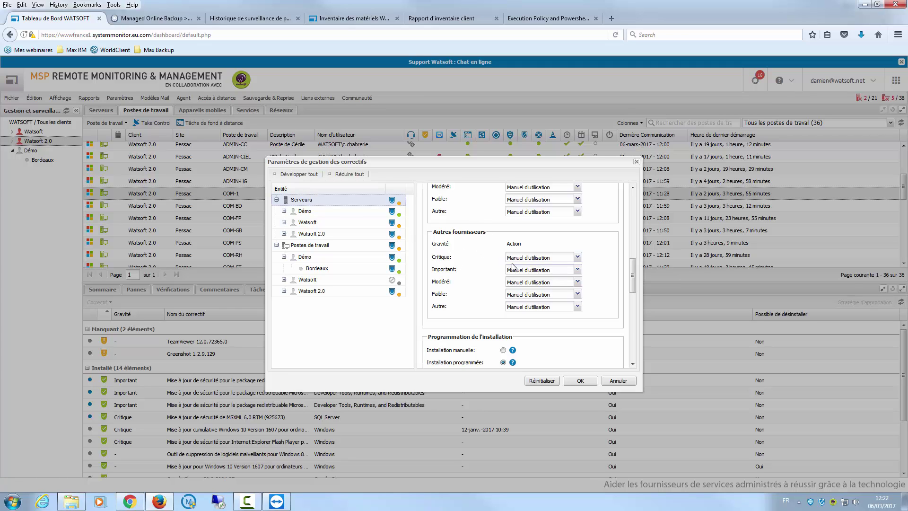
pyautogui.scroll(-1, 553, 270)
pyautogui.scroll(-3, 553, 269)
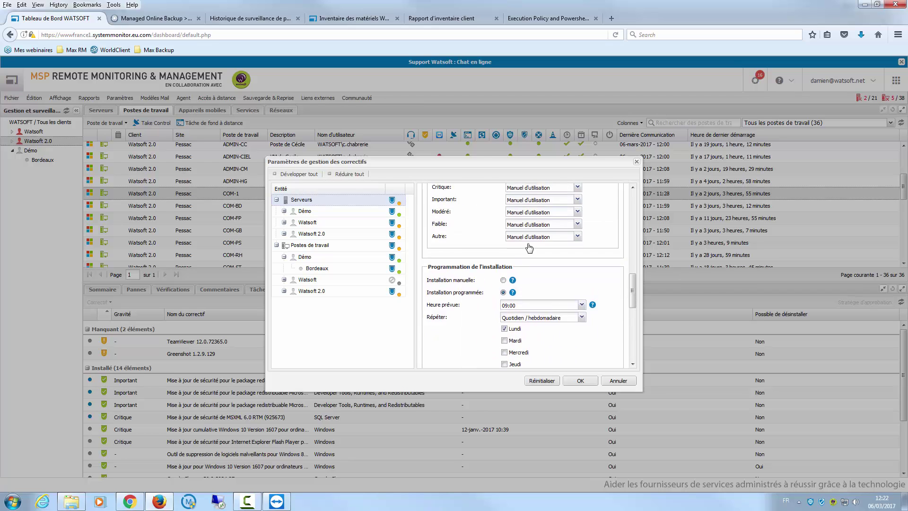
pyautogui.scroll(3, 539, 260)
pyautogui.click(536, 257)
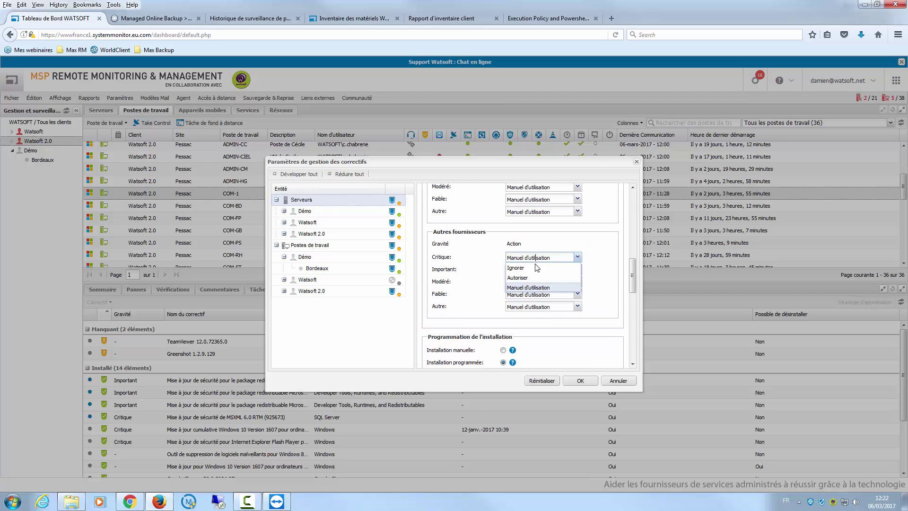
pyautogui.click(587, 258)
pyautogui.scroll(-3, 605, 245)
pyautogui.scroll(3, 601, 245)
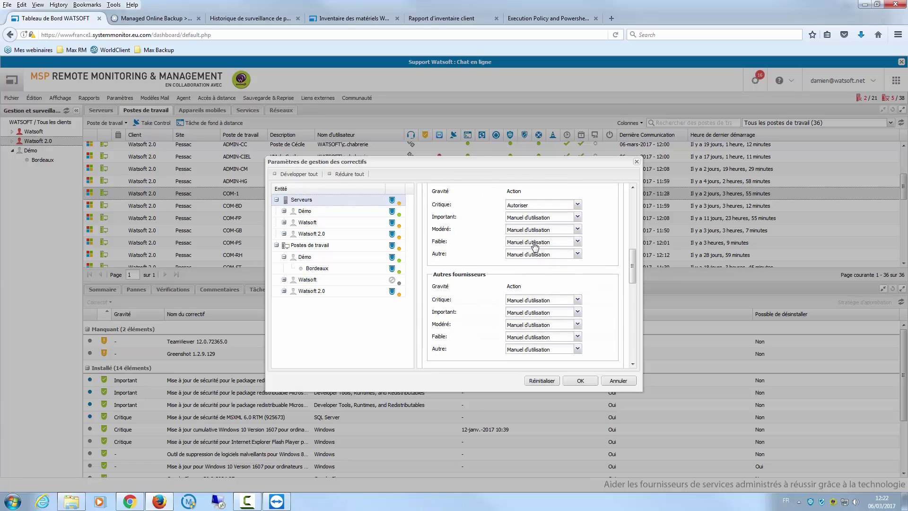
# Step: Review the installation schedule, reboot, missed action and failed patch options, then cancel the patch management settings
pyautogui.scroll(-6, 598, 243)
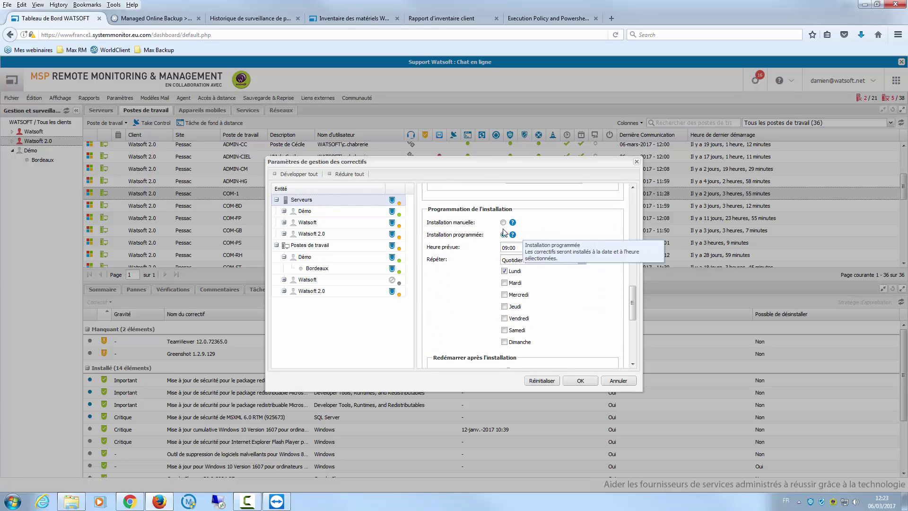
pyautogui.scroll(-3, 557, 229)
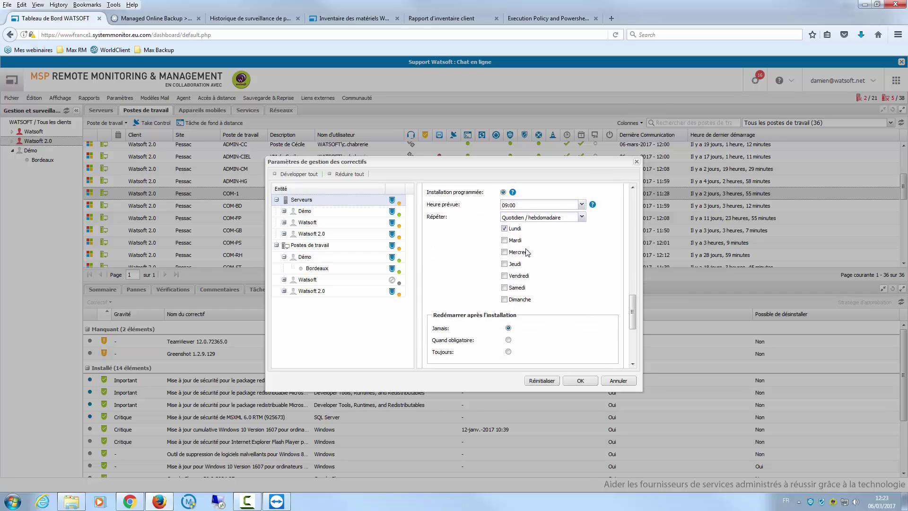
pyautogui.scroll(-6, 539, 260)
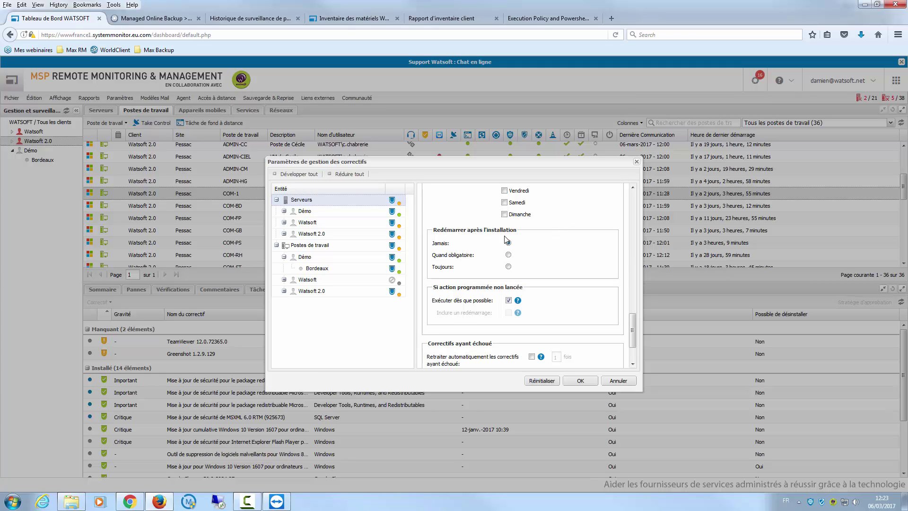
pyautogui.scroll(-4, 544, 223)
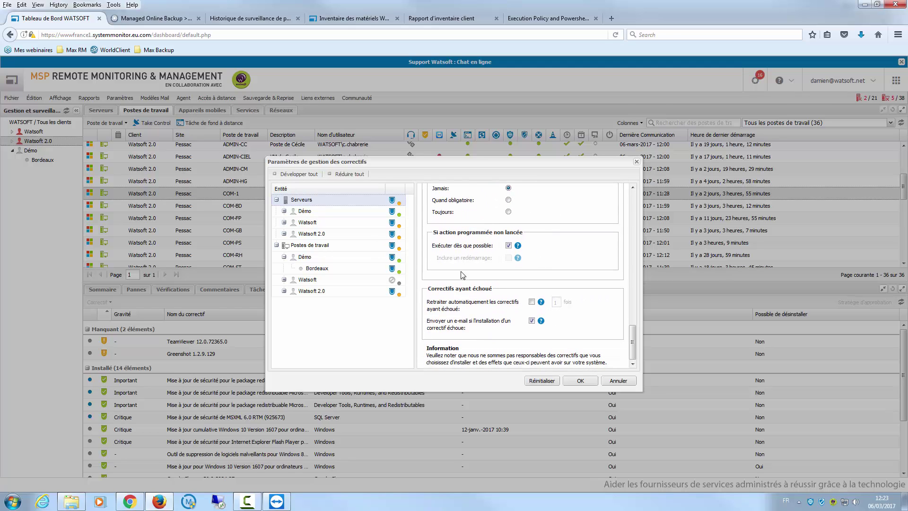
pyautogui.click(618, 381)
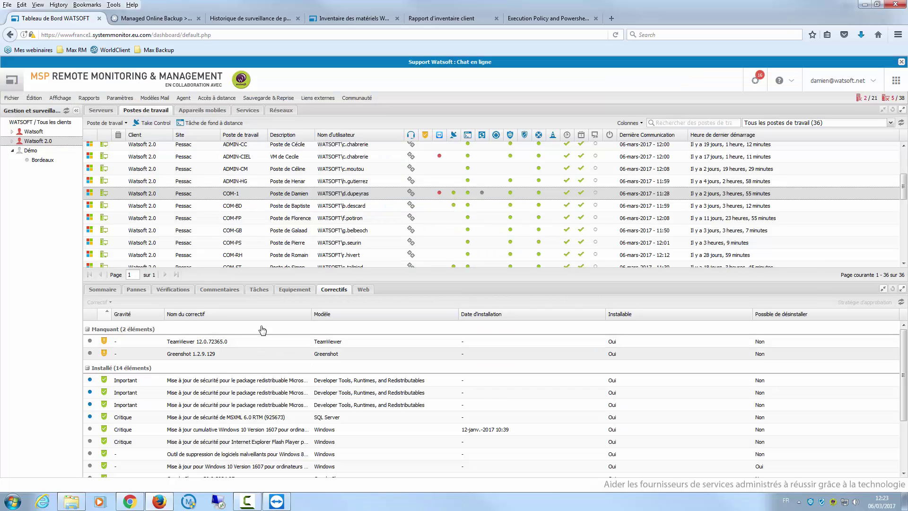
# Step: Display the COM-1 workstation's checks, and look over the Watsoft support contact options before collapsing them
pyautogui.click(179, 289)
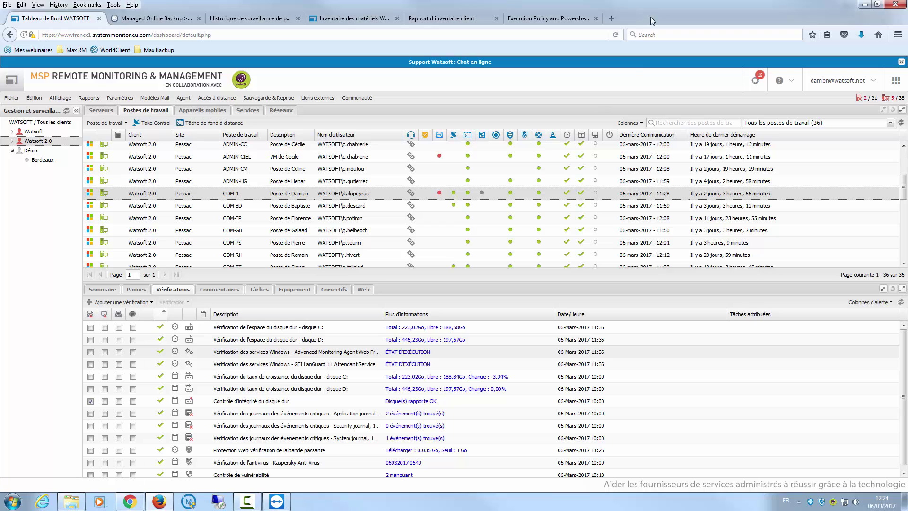
pyautogui.click(457, 64)
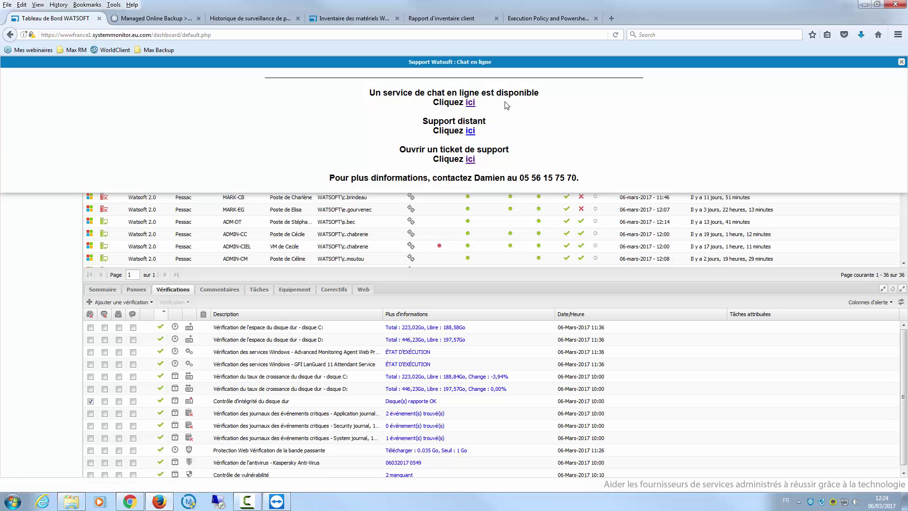
pyautogui.click(486, 67)
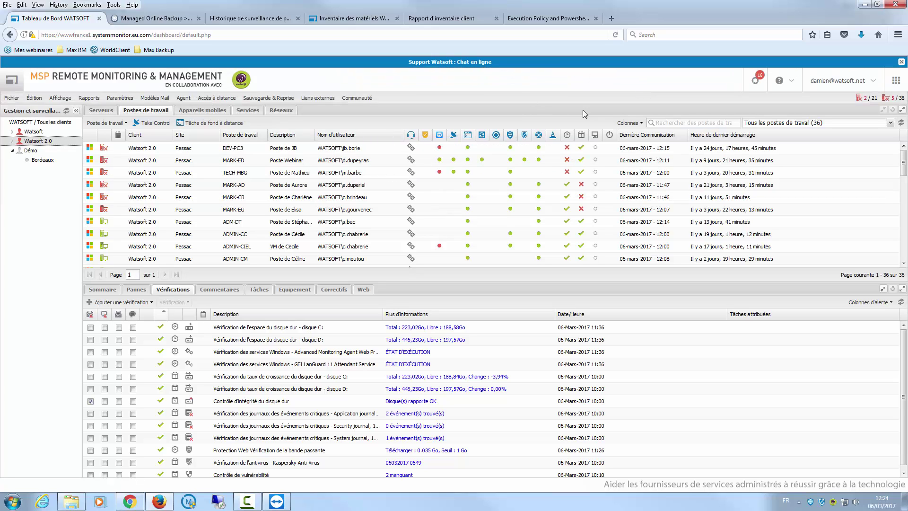